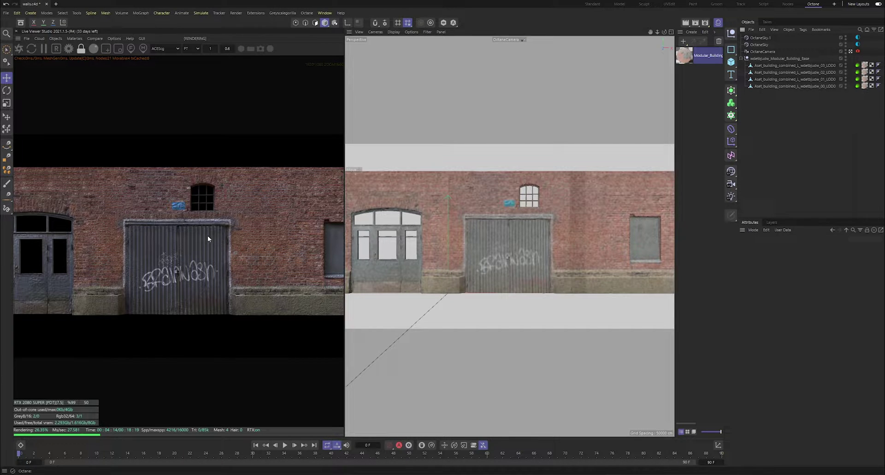
- Delete the existing Modular_Building_Base group with its four wall sections from the scene
scroll(201, 270, up, 2)
scroll(173, 263, down, 4)
scroll(174, 262, up, 2)
scroll(175, 258, down, 1)
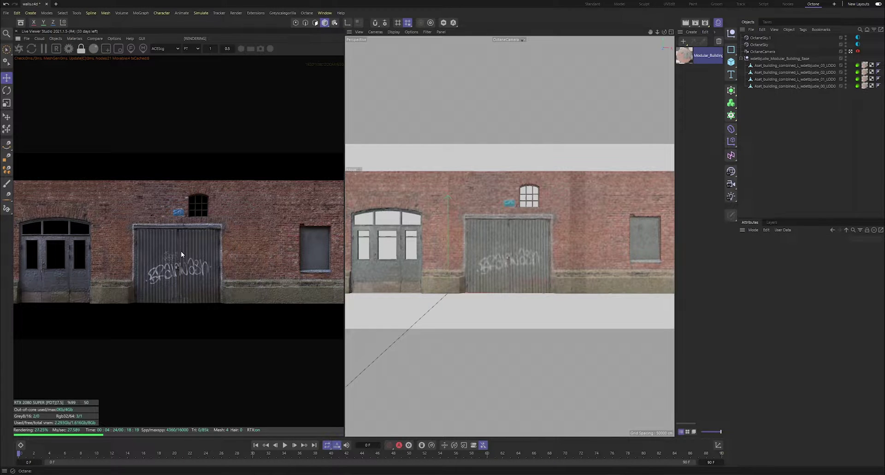
click(791, 59)
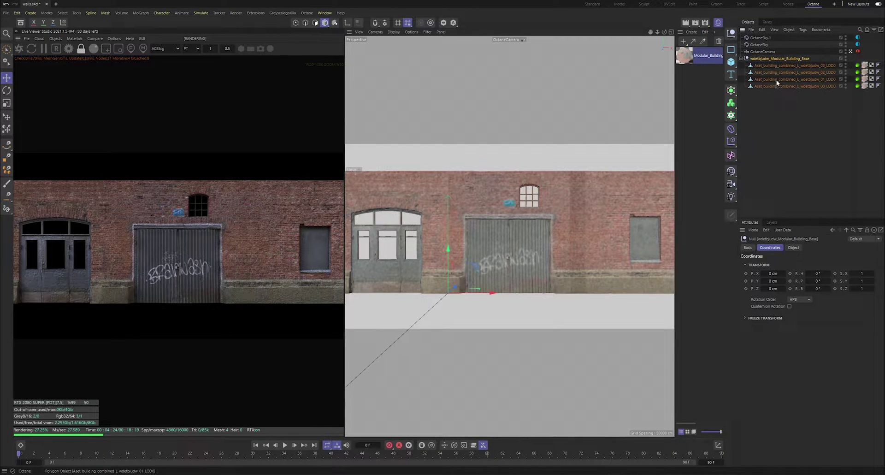
key(Delete)
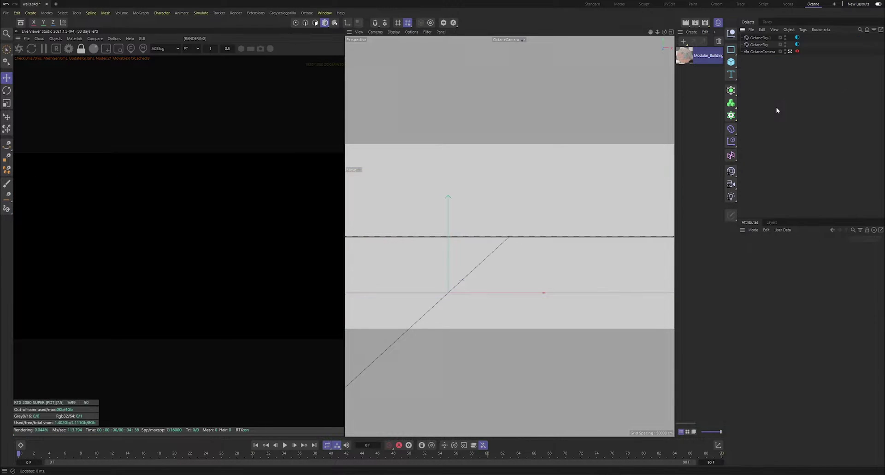
- Switch to Quixel Bridge, export the Modular Building Base Kit at 8K resolution, and return to Cinema 4D
key(alt+Tab)
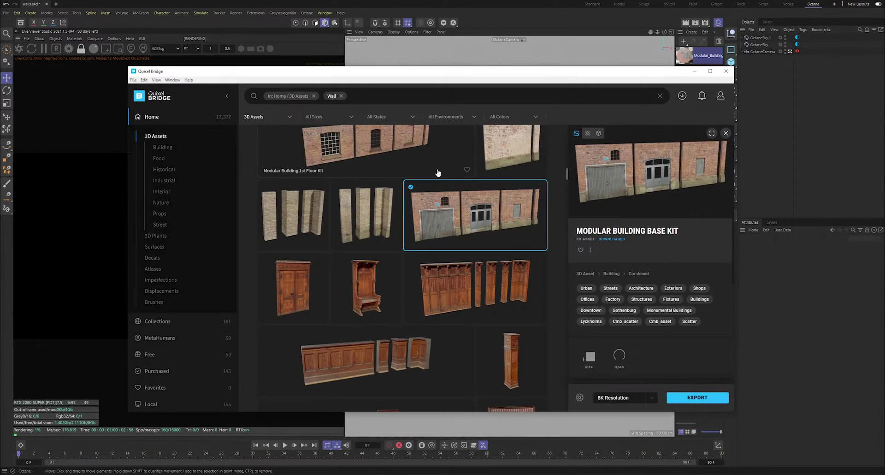
drag(402, 72, 311, 70)
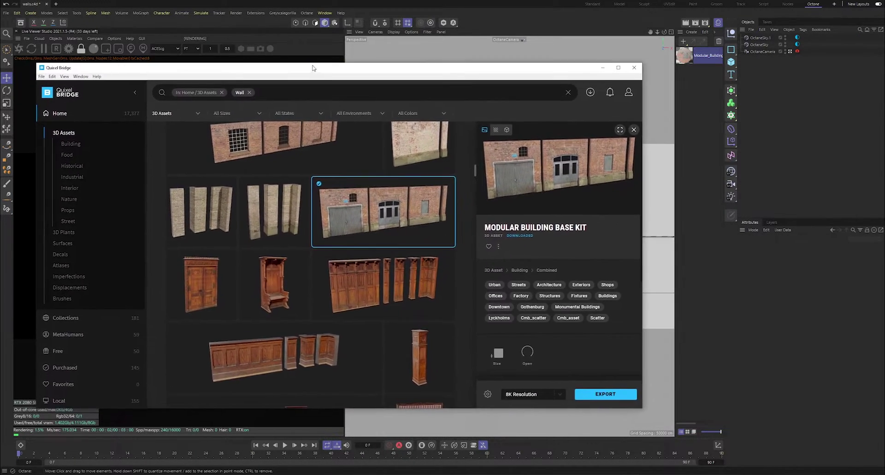
click(602, 395)
click(602, 68)
click(704, 22)
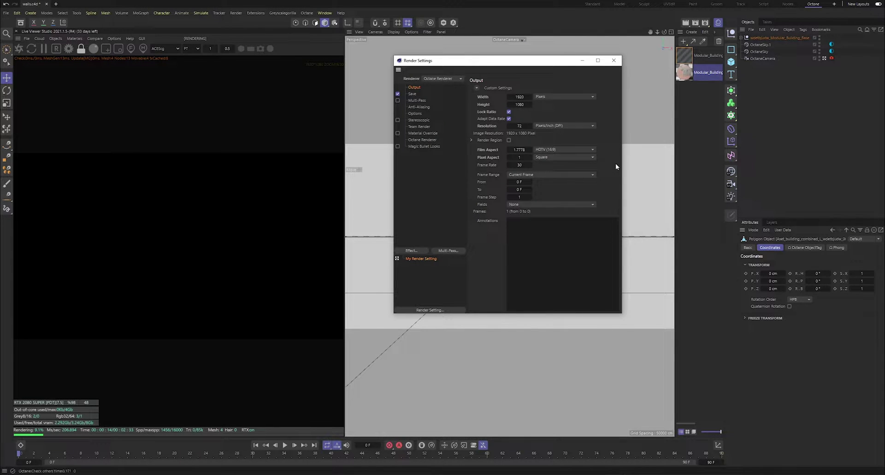
click(613, 60)
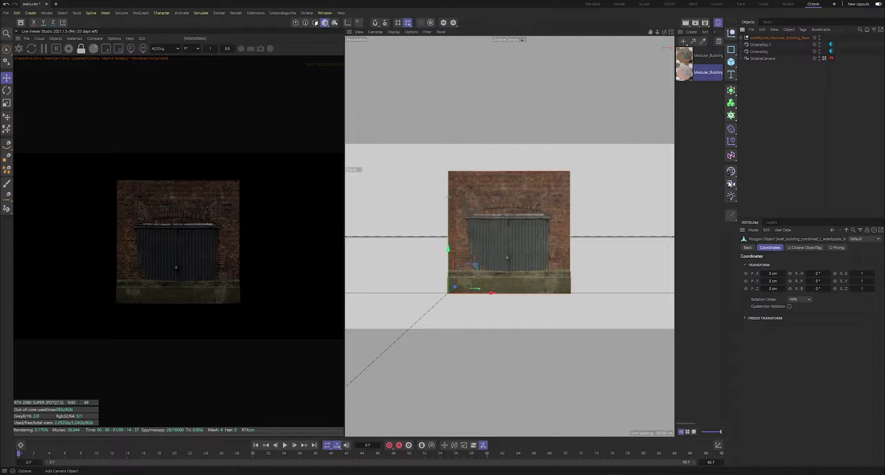
- In the front view, move the imported 00_LOD0 window section left of the gate section, to about X -401.8 cm
click(742, 37)
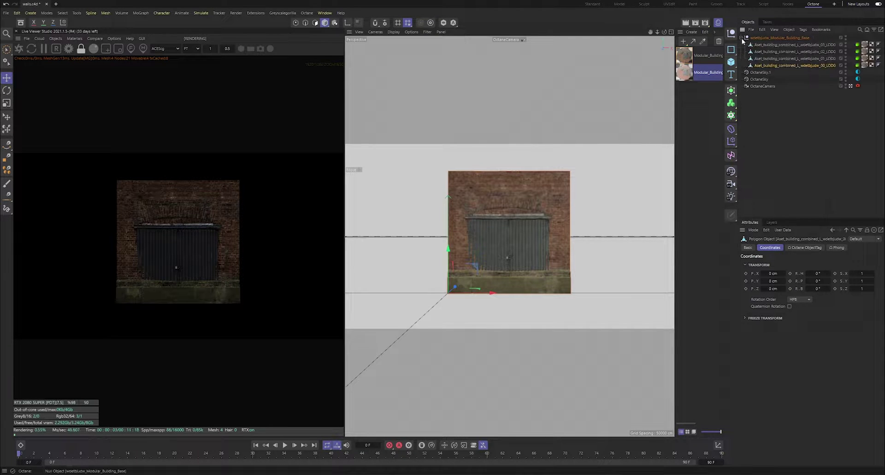
click(671, 32)
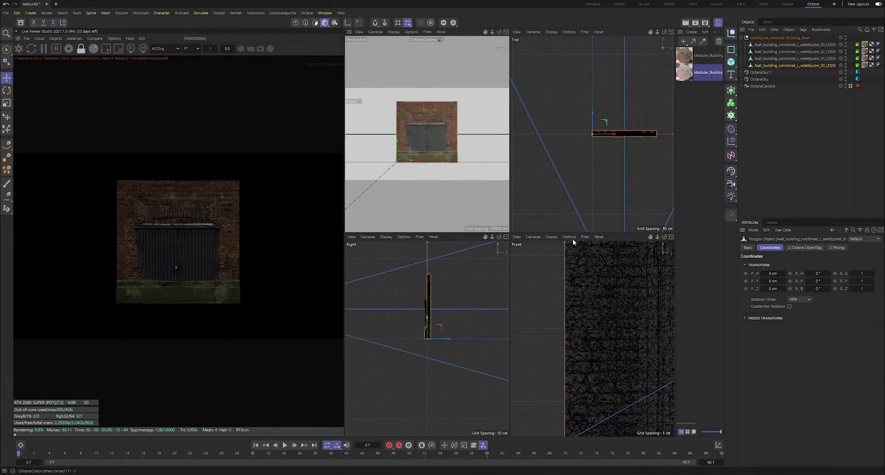
click(671, 237)
drag(657, 33, 621, 42)
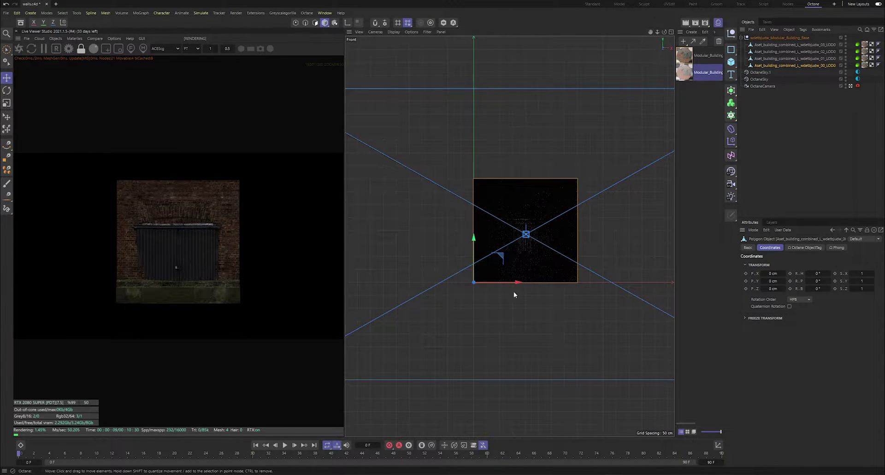
drag(518, 281, 413, 283)
scroll(408, 284, up, 3)
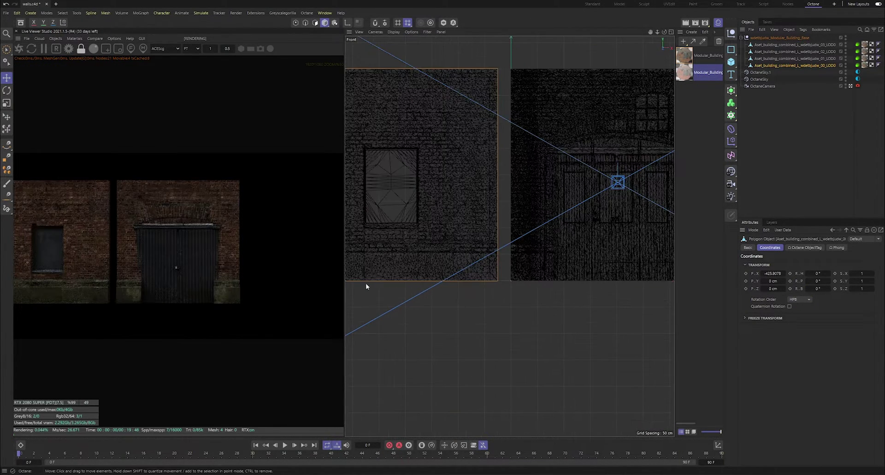
scroll(403, 275, down, 1)
drag(784, 274, 783, 272)
- Move the narrow 01_LOD0 wall section to the gate section's right edge, at about X 400.3 cm
click(770, 59)
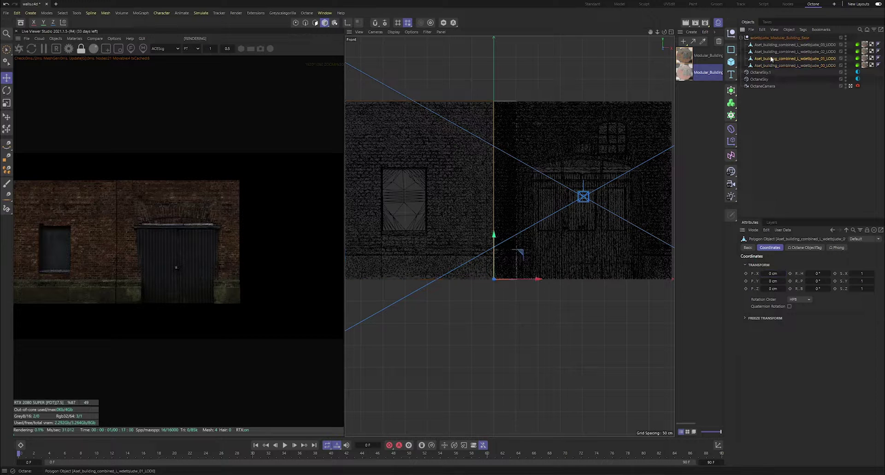
drag(537, 278, 652, 279)
alt+middle_drag(581, 217, 469, 247)
drag(537, 311, 572, 319)
scroll(559, 312, up, 5)
scroll(559, 310, up, 3)
scroll(624, 188, down, 2)
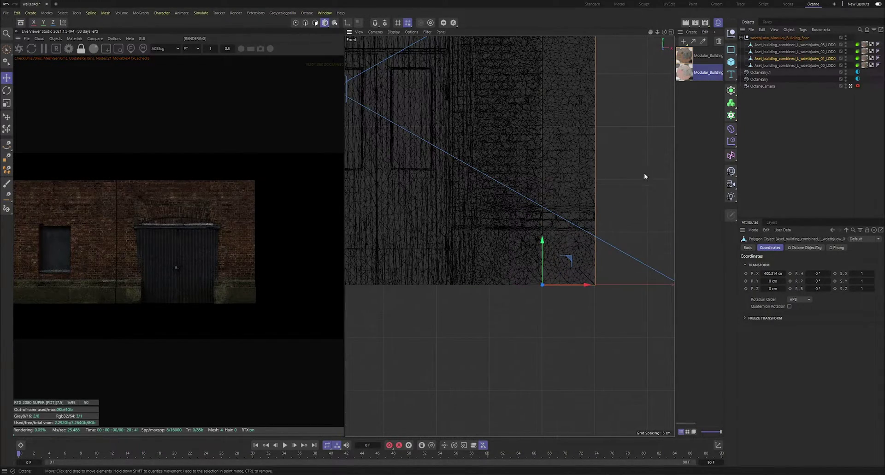
click(778, 65)
scroll(511, 237, down, 5)
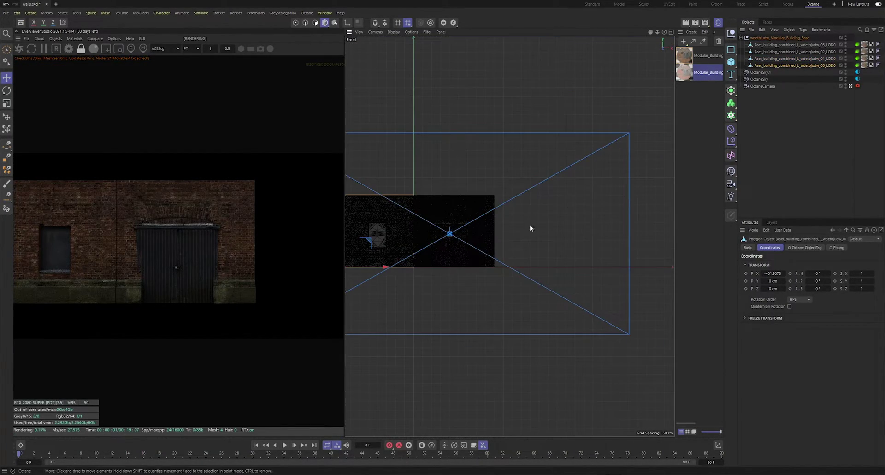
click(769, 51)
drag(458, 266, 534, 270)
key(ctrl+z)
- Move the 03_LOD0 double-door section against the narrow wall section, at about X 449.7 cm, and return to the camera view
click(781, 44)
drag(450, 261, 523, 263)
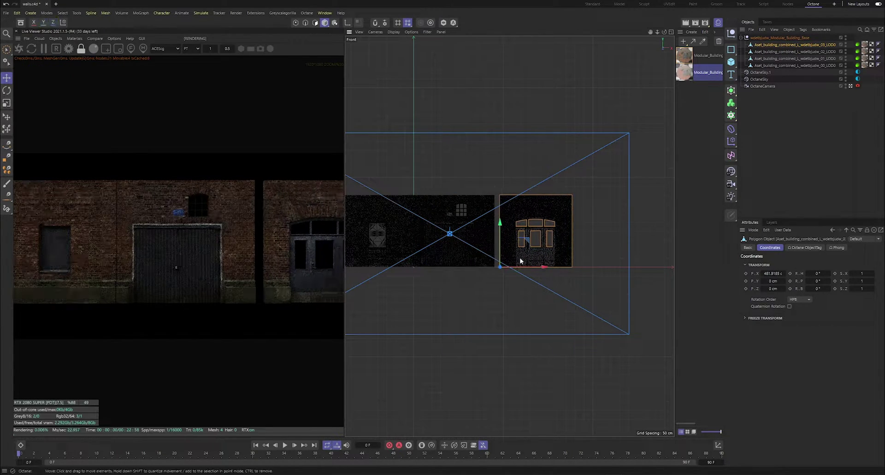
scroll(502, 251, up, 8)
drag(498, 321, 471, 322)
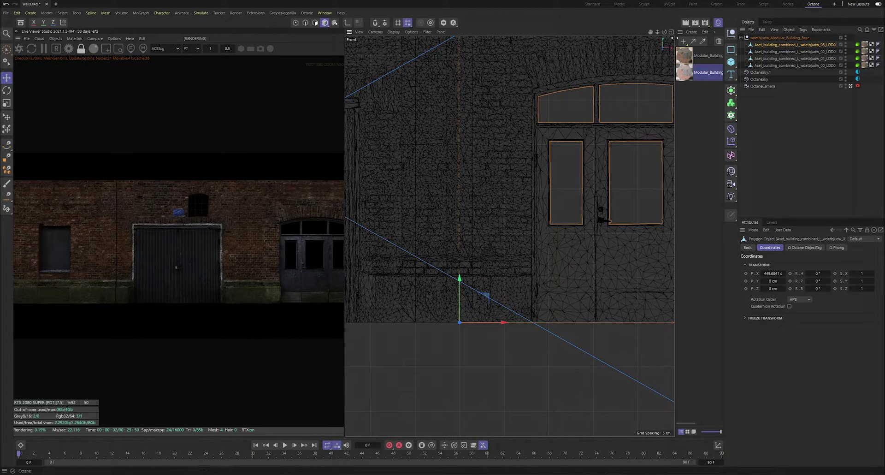
click(671, 32)
click(506, 32)
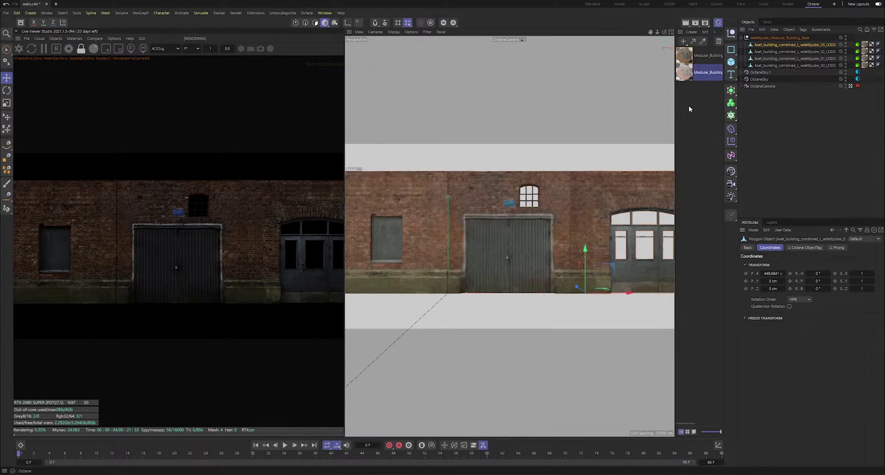
- Open the newly imported building material in the node editor and spread out its overlapping texture nodes to reach the Albedo texture
click(699, 104)
double_click(687, 56)
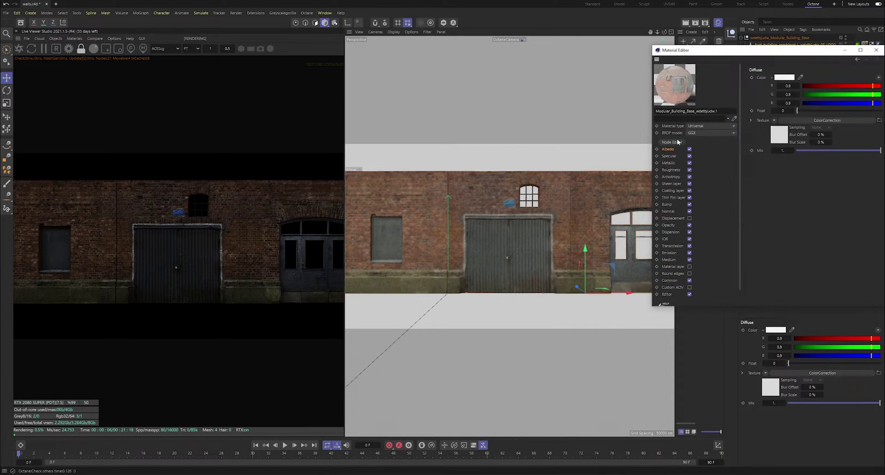
click(672, 142)
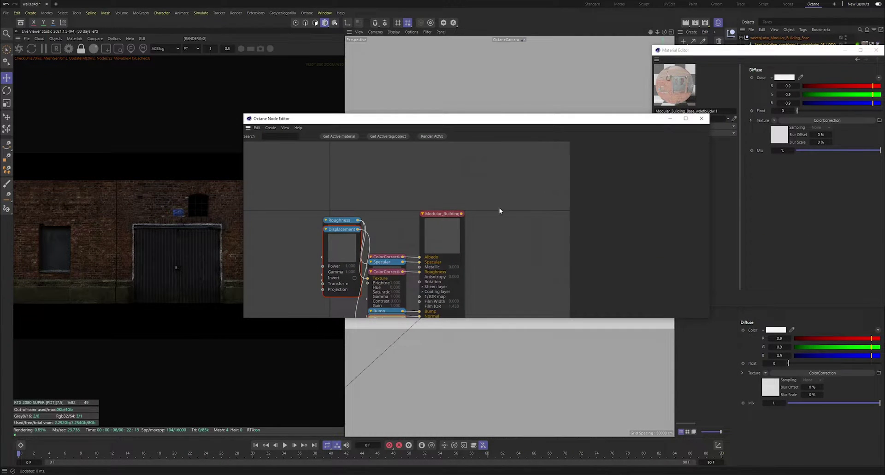
middle_drag(498, 208, 550, 154)
drag(397, 182, 282, 171)
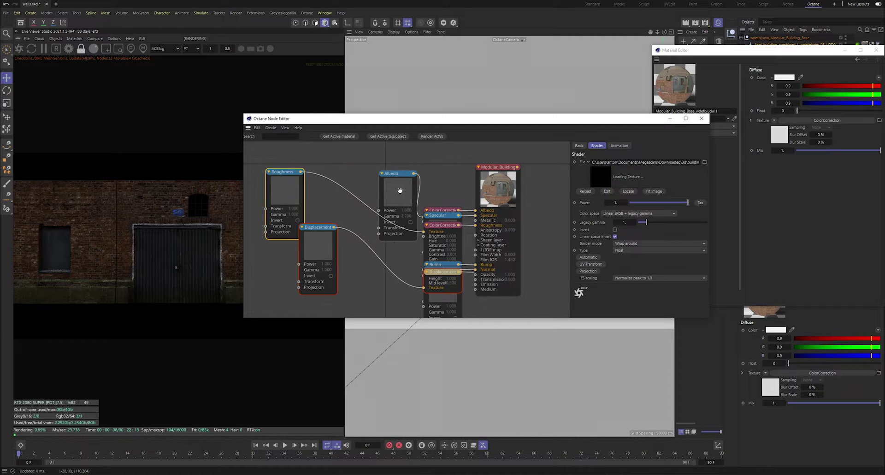
drag(387, 183, 375, 174)
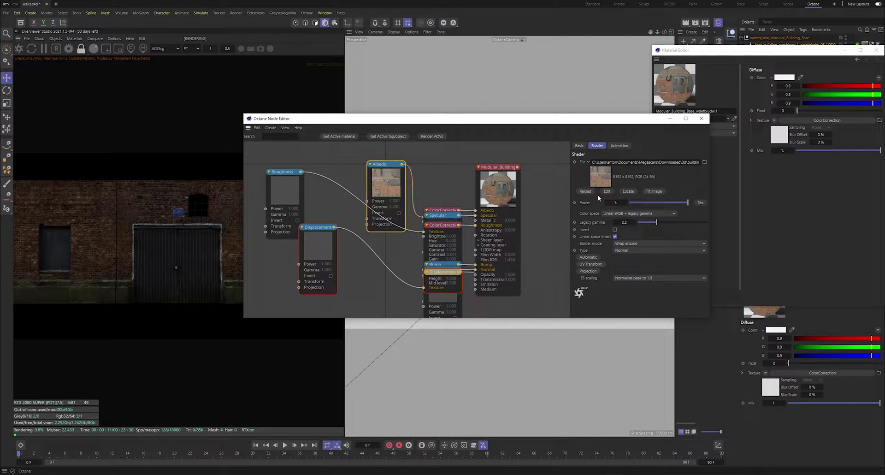
- Set the Albedo texture's color space to ACEScg and minimise the node and material editors
click(619, 214)
click(616, 255)
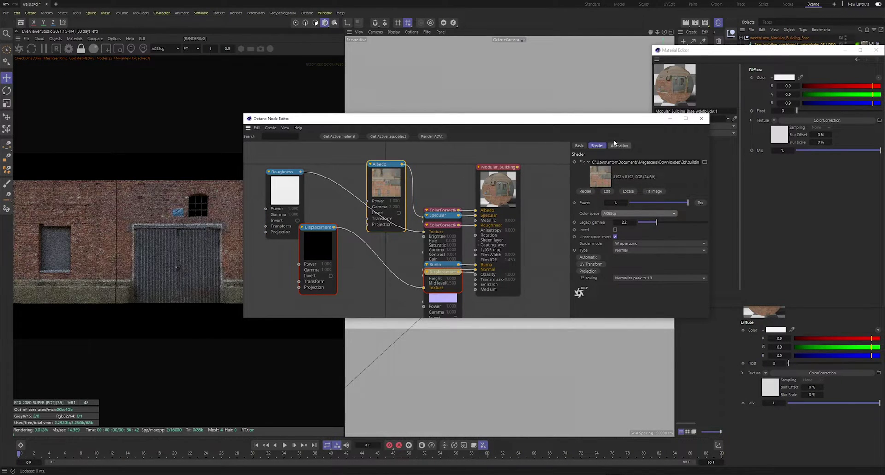
click(671, 119)
click(845, 50)
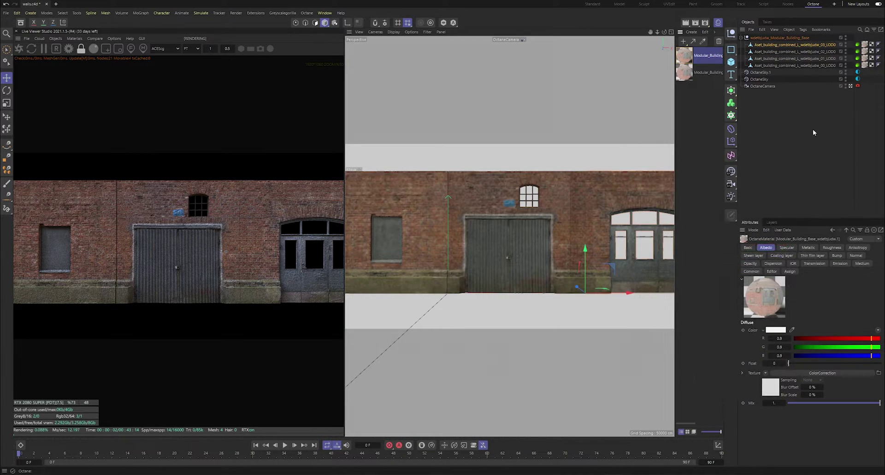
- Rotate the OctaneSky environment texture to a RotX of about 0.073
click(857, 79)
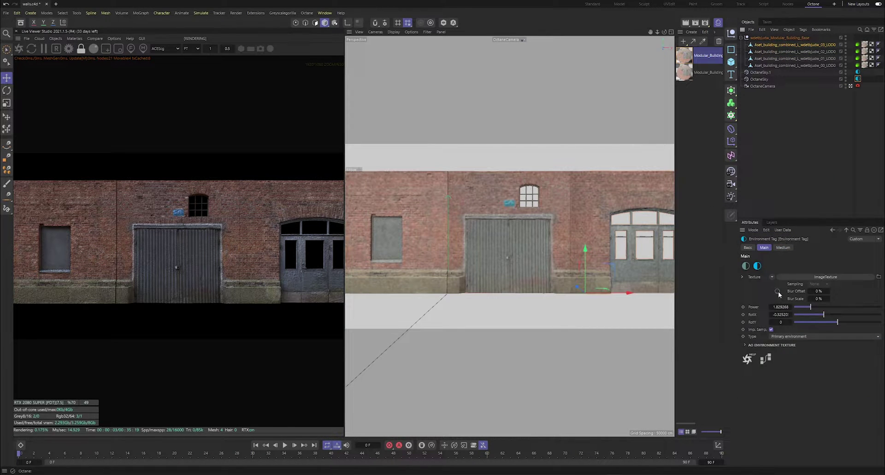
click(779, 277)
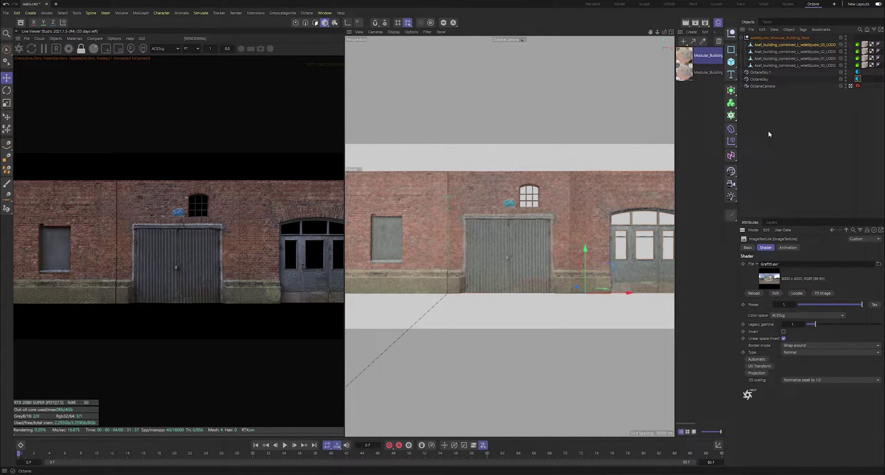
click(857, 79)
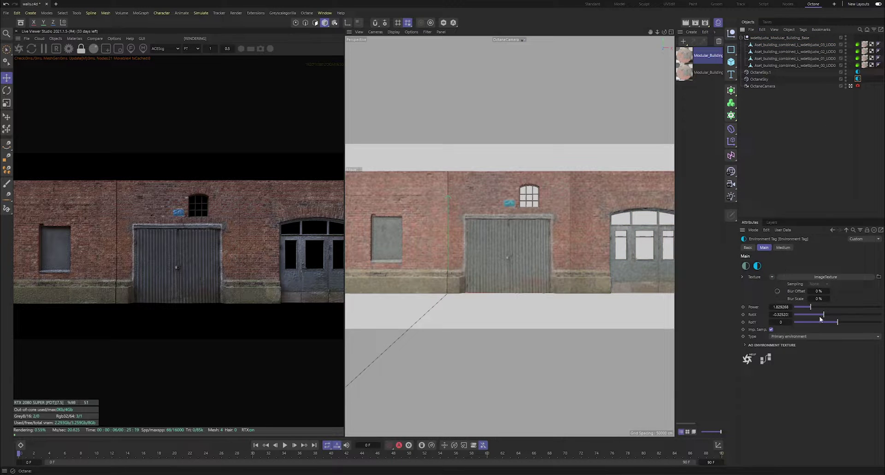
drag(821, 318, 840, 320)
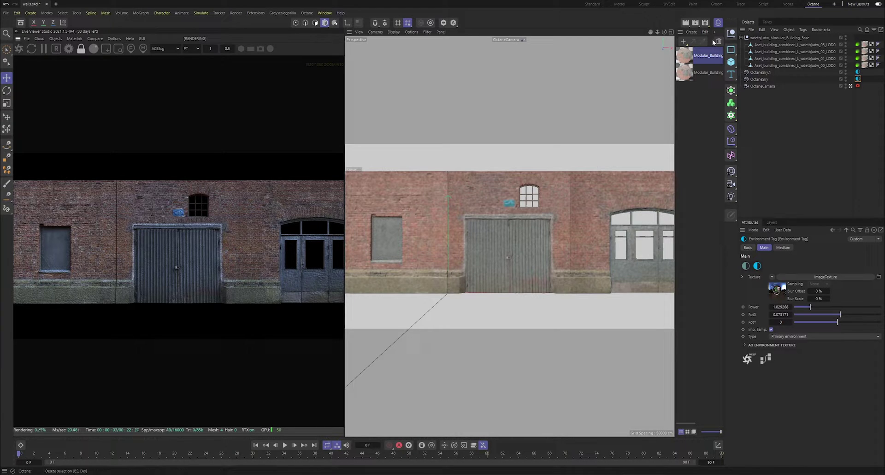
- Show all four views, try to nudge a wall section in the front view, and undo the move
click(670, 33)
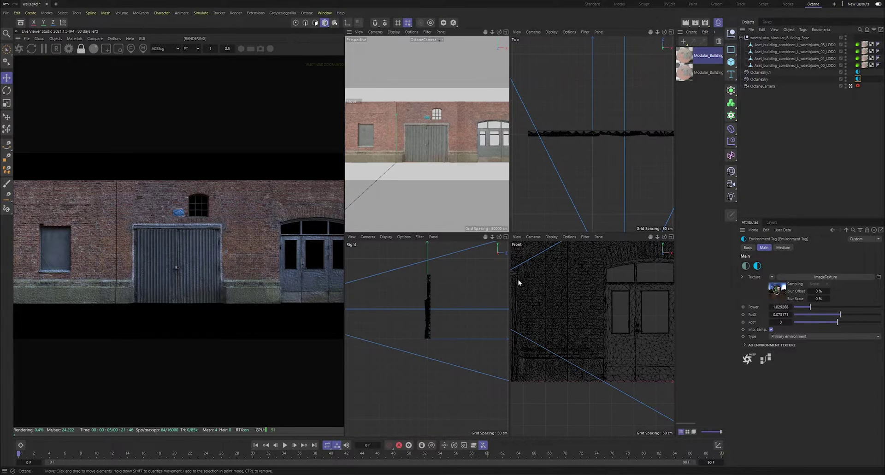
click(562, 305)
scroll(560, 356, down, 5)
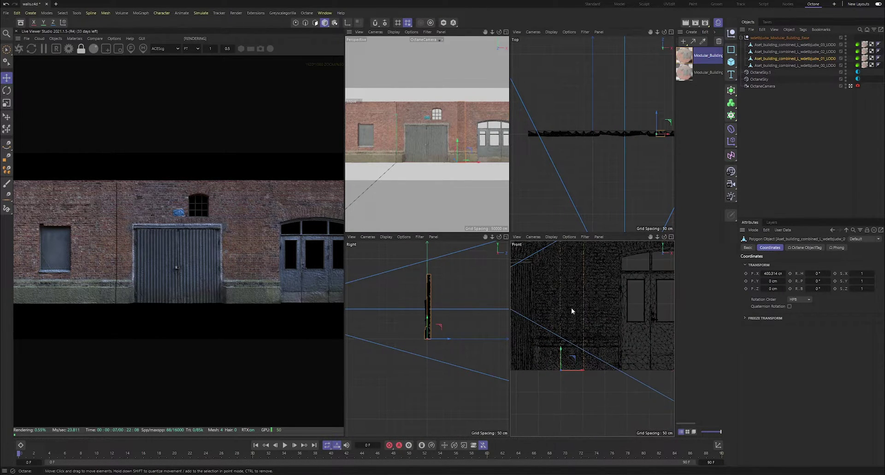
click(580, 350)
scroll(567, 326, up, 3)
scroll(570, 328, down, 6)
drag(611, 346, 621, 347)
key(ctrl+z)
- Close the seam beside the gate by setting the window section's X position to about -399.8 cm, return to the camera view, and deselect everything
alt+middle_drag(585, 346, 645, 360)
scroll(594, 344, up, 6)
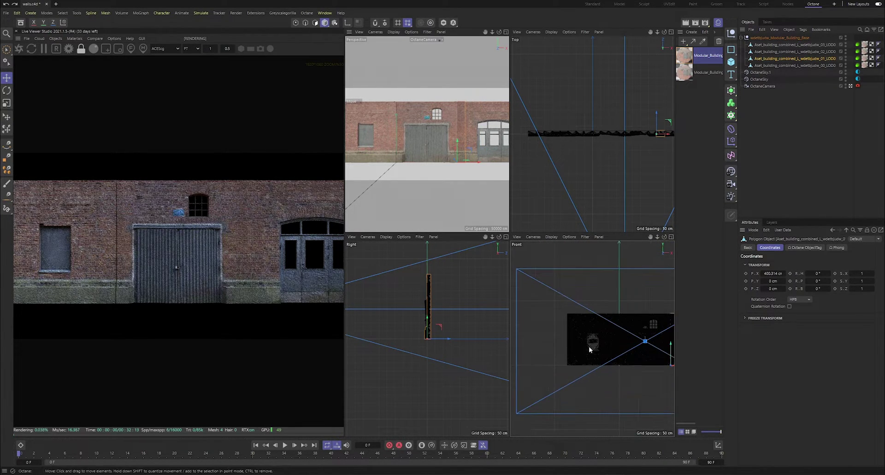
scroll(605, 343, down, 5)
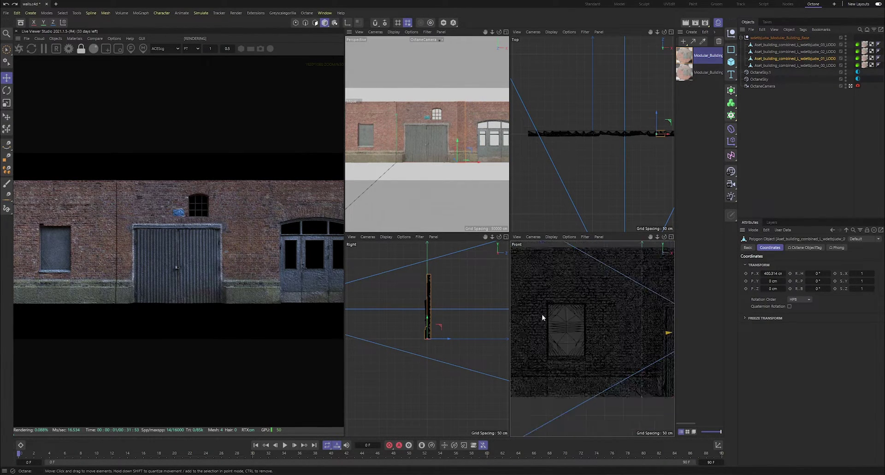
click(615, 350)
scroll(629, 357, down, 2)
scroll(629, 357, up, 10)
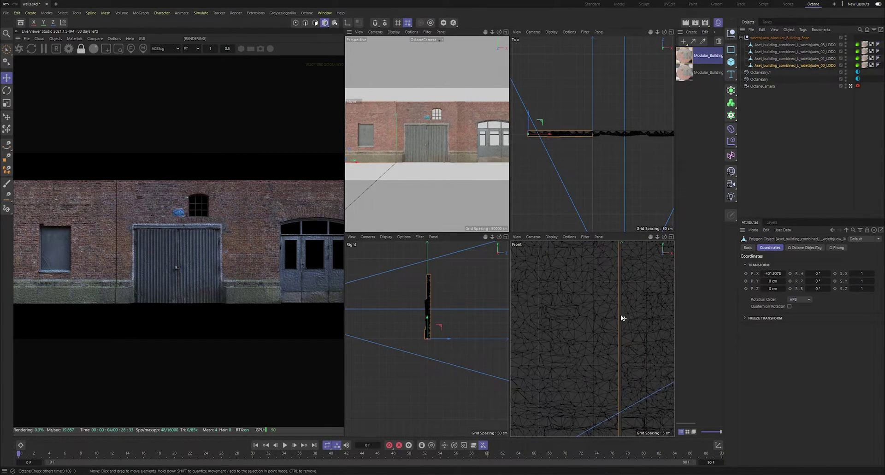
click(784, 272)
click(784, 272)
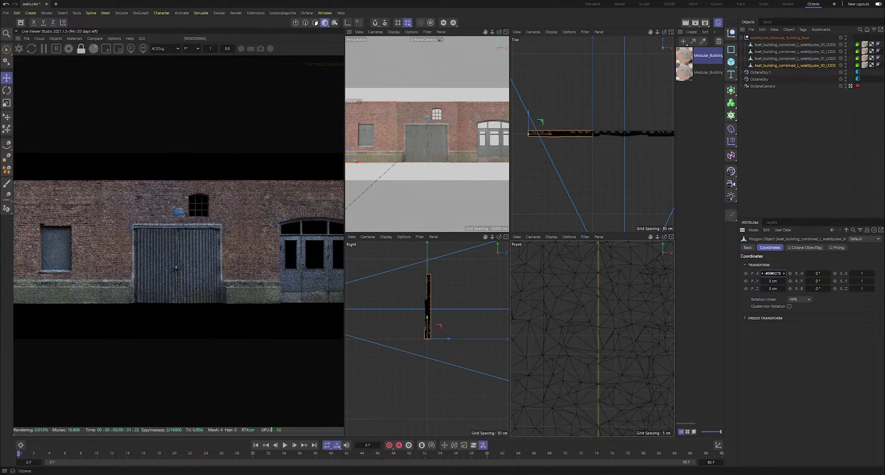
middle_click(479, 73)
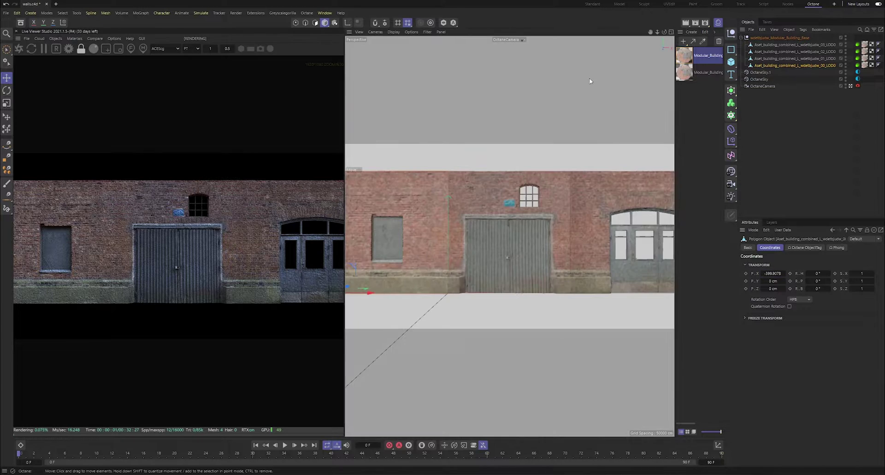
click(784, 140)
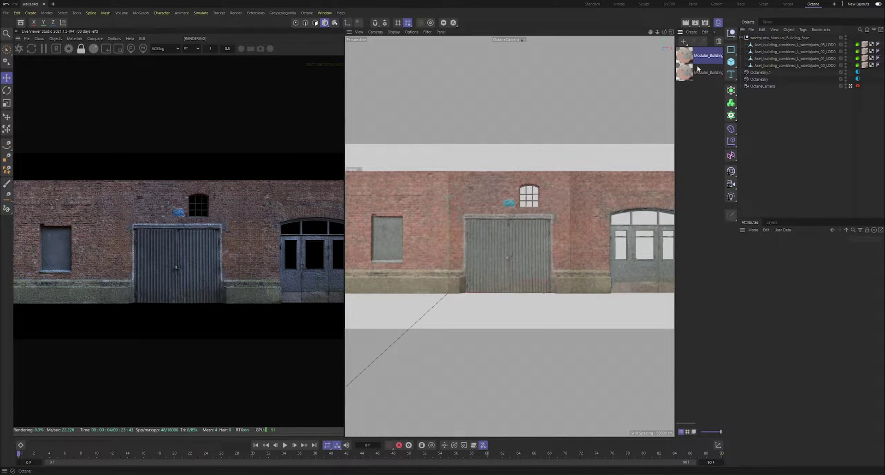
- Open the building material's node network and locate the Albedo texture's image file on disk
double_click(683, 56)
click(672, 143)
middle_drag(441, 179, 511, 197)
drag(452, 194, 457, 185)
drag(383, 118, 433, 108)
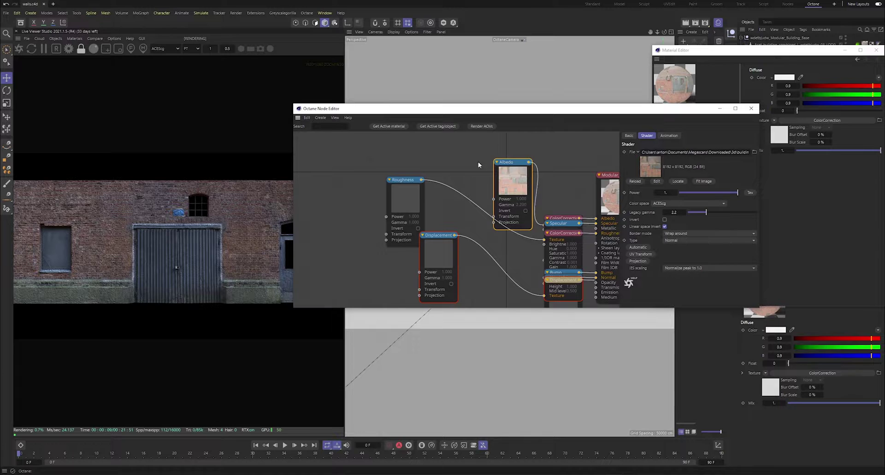
drag(506, 163, 489, 154)
click(678, 182)
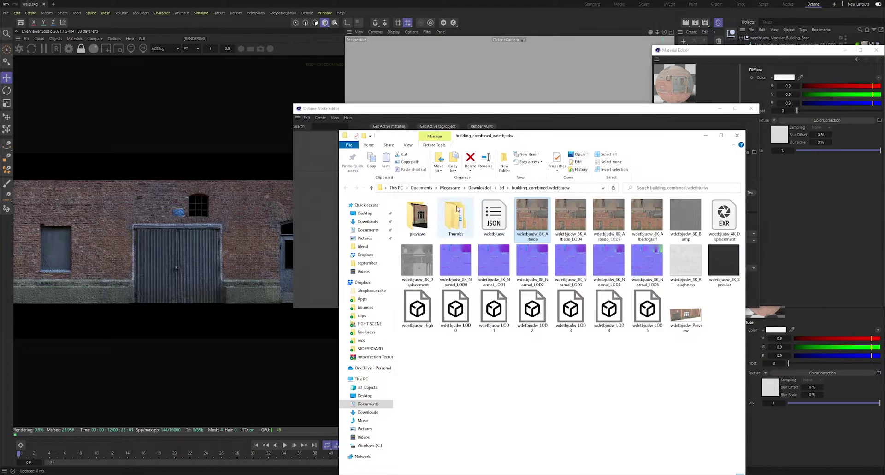
- Open the wdetbjudw_8K_Albedo image in Photoshop and unlock its Background layer
right_click(533, 198)
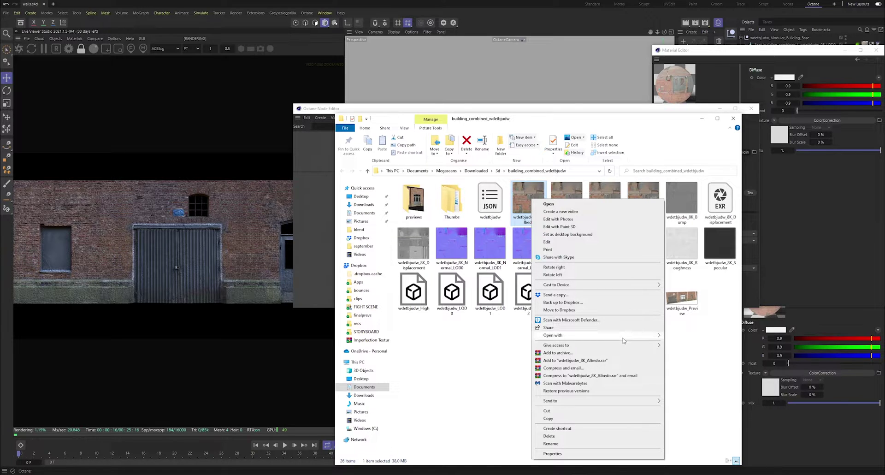
click(667, 343)
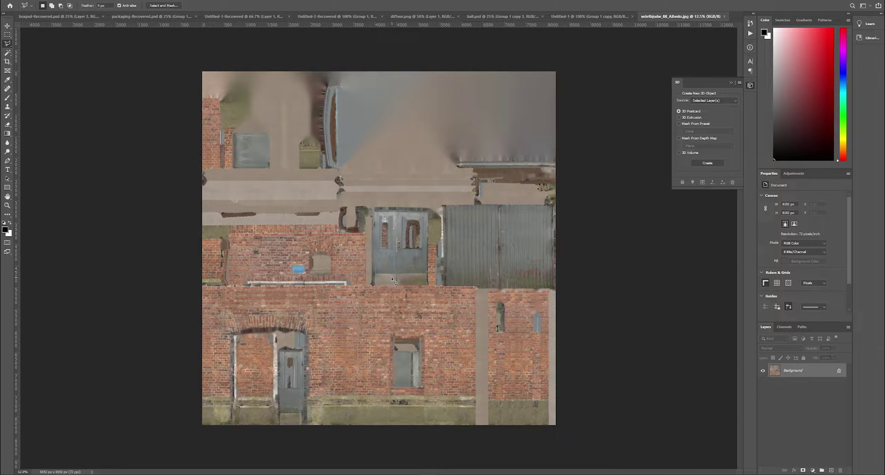
alt+scroll(382, 276, up, 1)
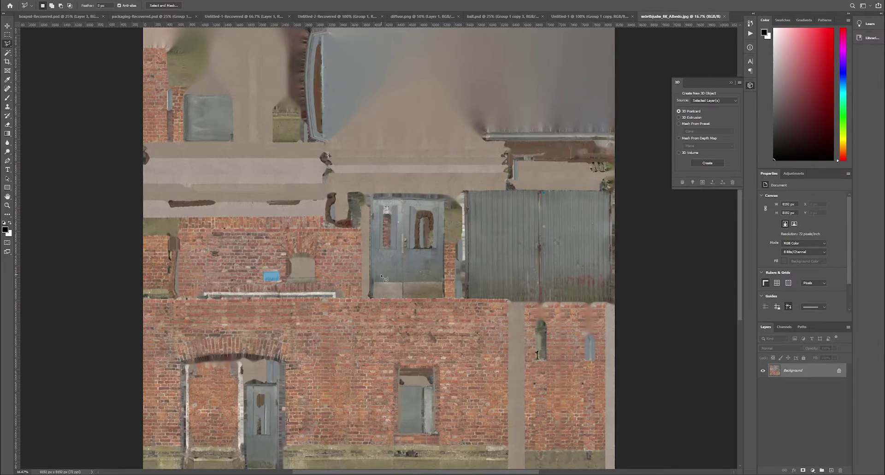
alt+scroll(381, 278, down, 1)
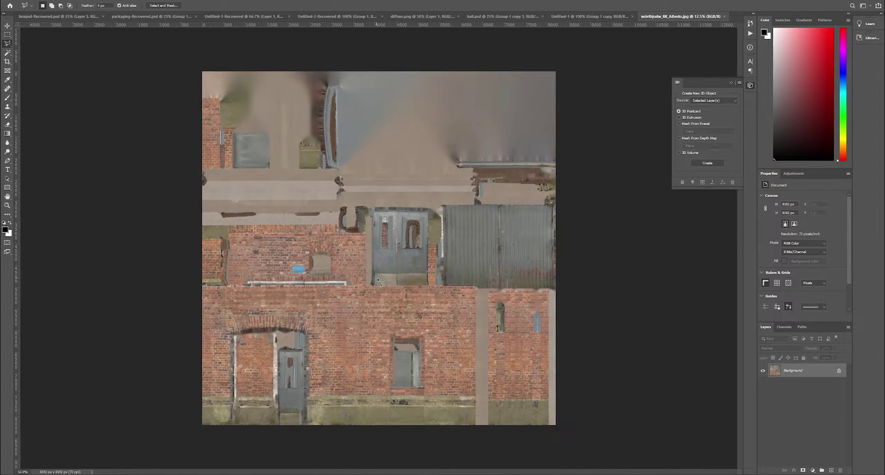
click(839, 371)
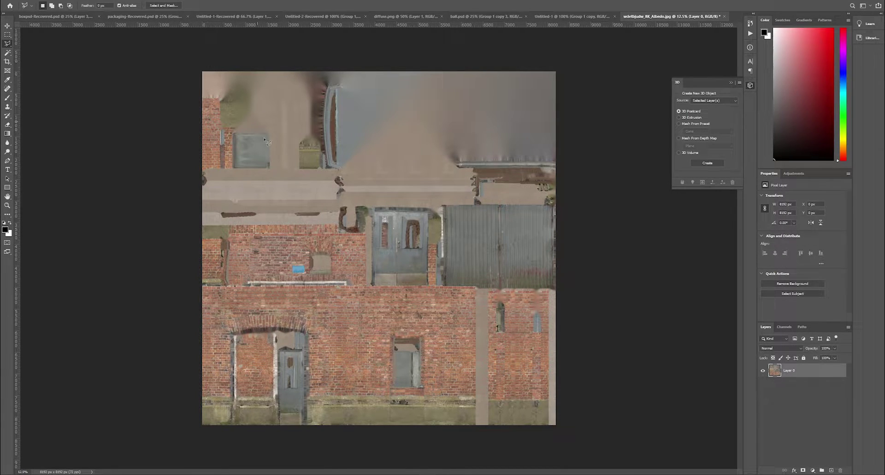
- Switch back to Cinema 4D and minimise the node editor and the Material Editor
mouse_move(613, 473)
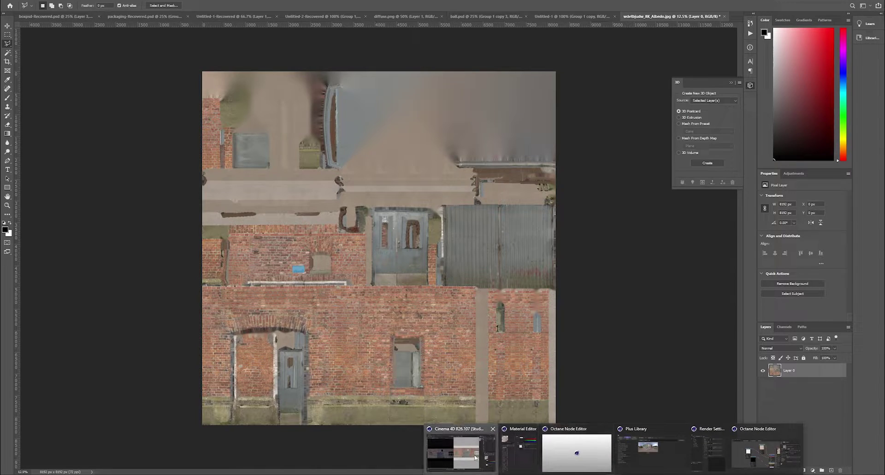
click(461, 451)
click(719, 109)
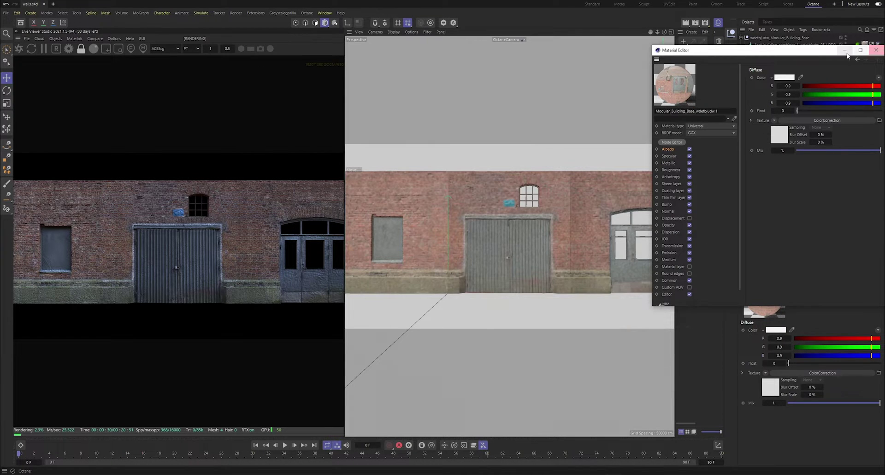
click(844, 50)
- Place the graffiti photo from the september folder into the albedo document in Photoshop as a new layer
key(v)
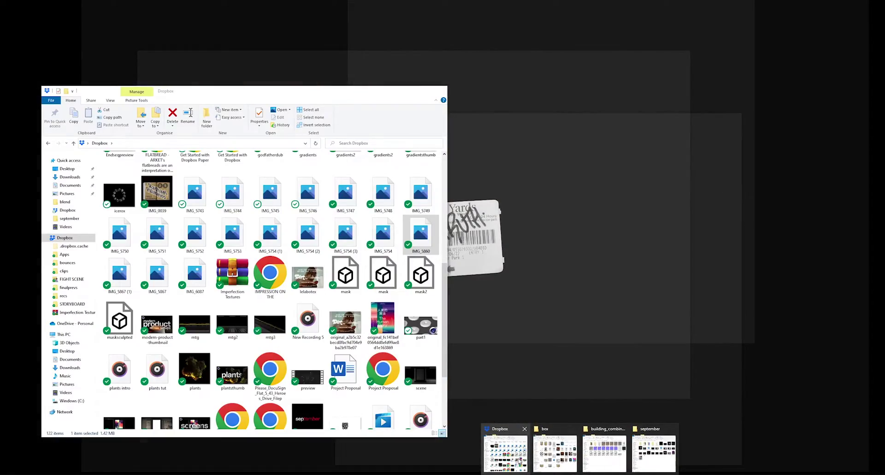
mouse_move(549, 459)
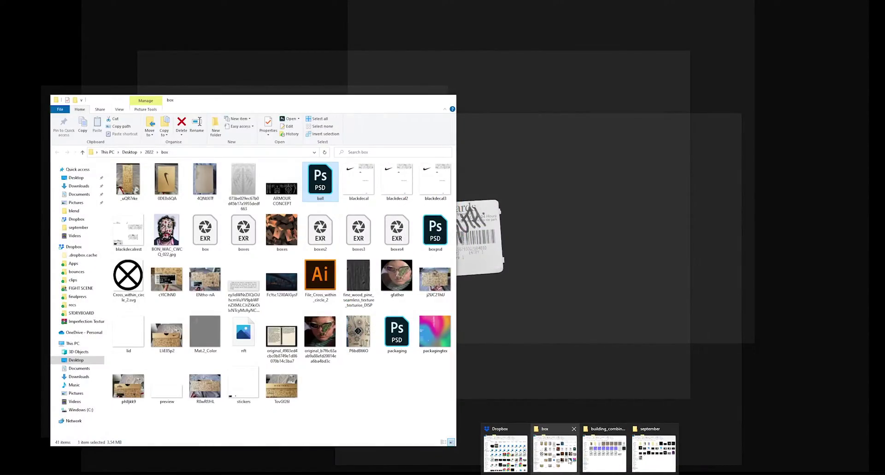
mouse_move(603, 455)
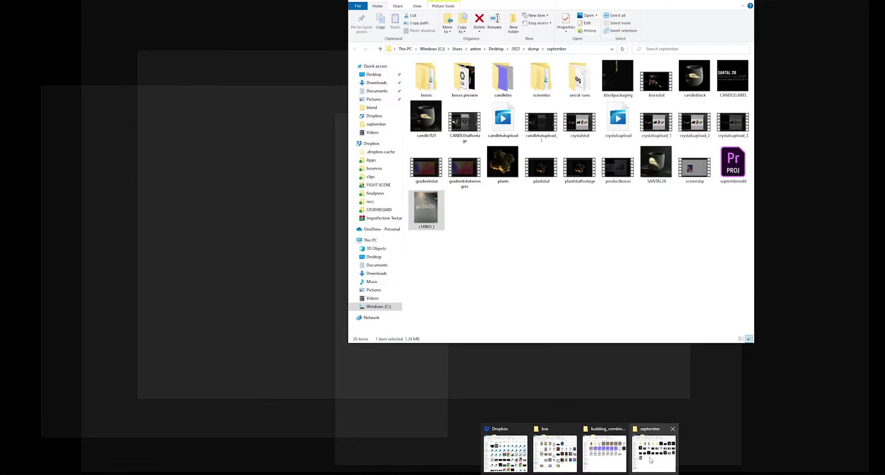
click(648, 457)
drag(427, 212, 300, 240)
mouse_move(444, 249)
mouse_down()
mouse_move(530, 248)
mouse_move(392, 245)
mouse_up()
key(l)
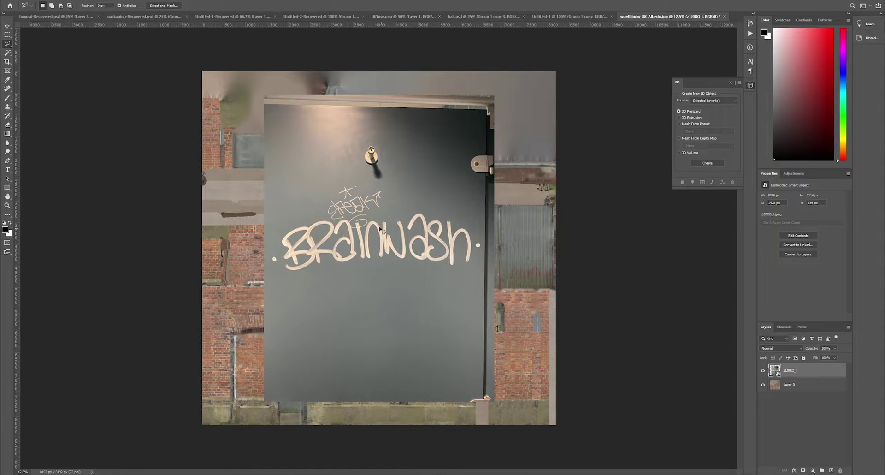
- Rasterize the placed graffiti photo layer
alt+scroll(382, 233, up, 2)
alt+scroll(362, 213, down, 1)
alt+scroll(378, 246, up, 1)
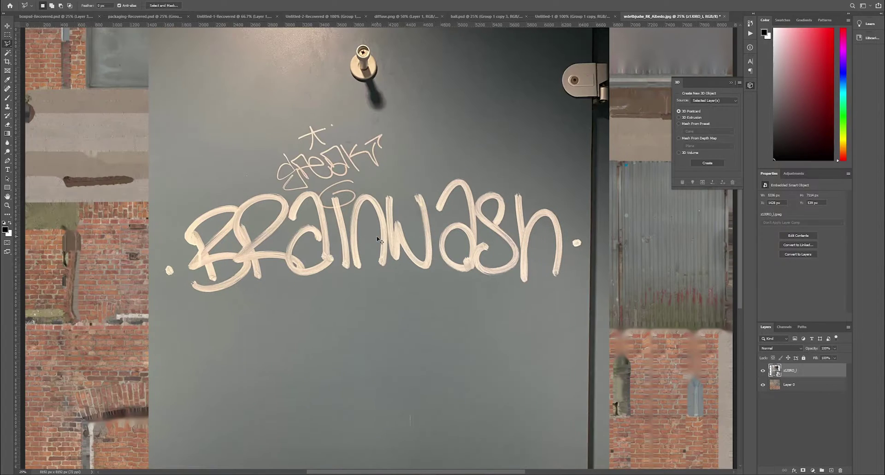
right_click(790, 372)
click(811, 198)
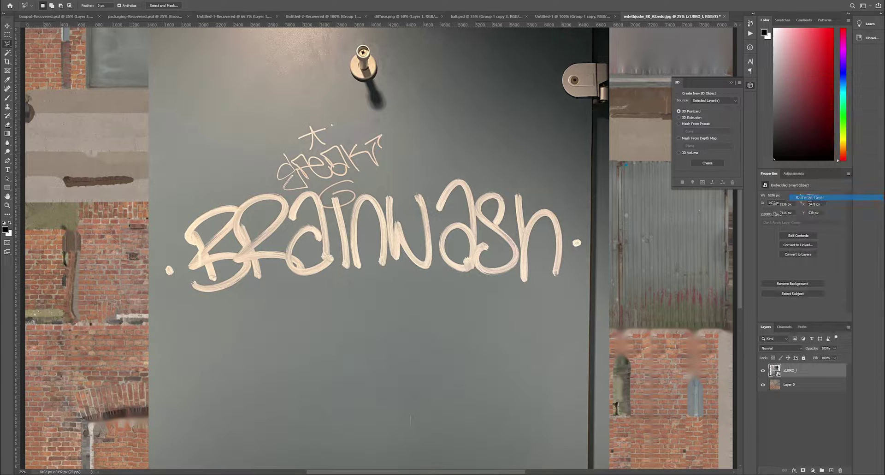
- Apply a Threshold adjustment at level 196 to the graffiti layer, isolating white lettering on black
click(40, 2)
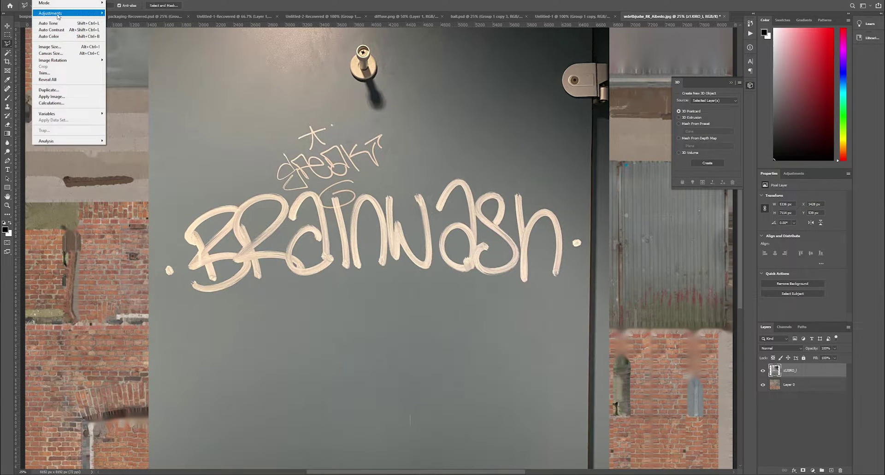
mouse_move(58, 13)
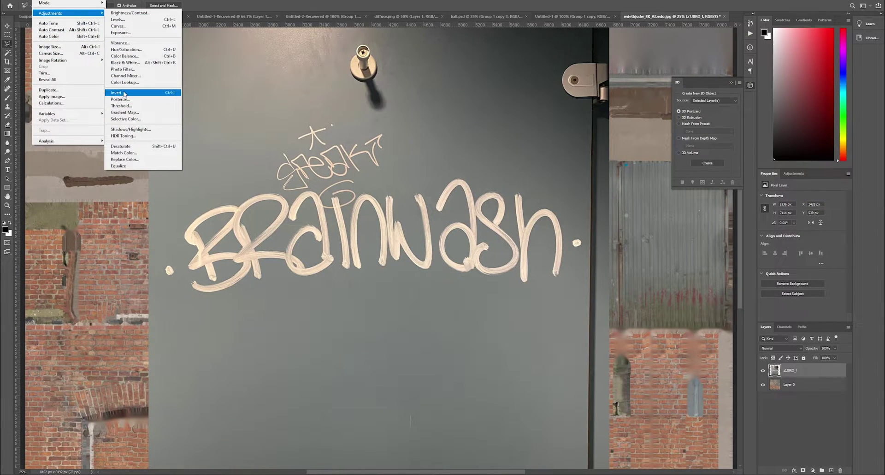
click(121, 105)
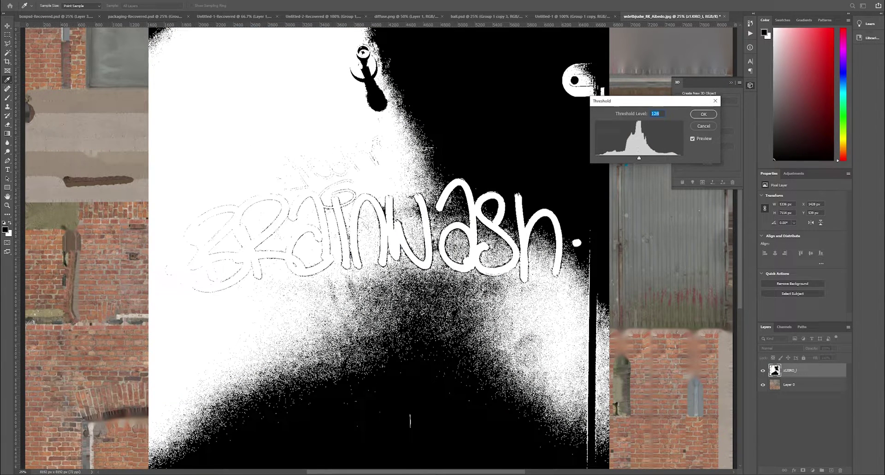
mouse_move(639, 159)
mouse_down()
mouse_move(672, 167)
mouse_move(660, 161)
mouse_up()
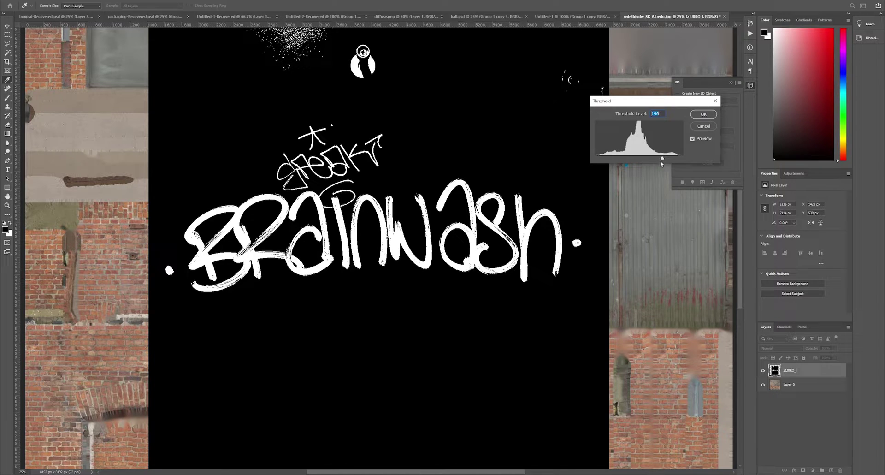
click(703, 115)
key(ctrl+plus)
key(ctrl+plus)
key(ctrl+minus)
key(ctrl+minus)
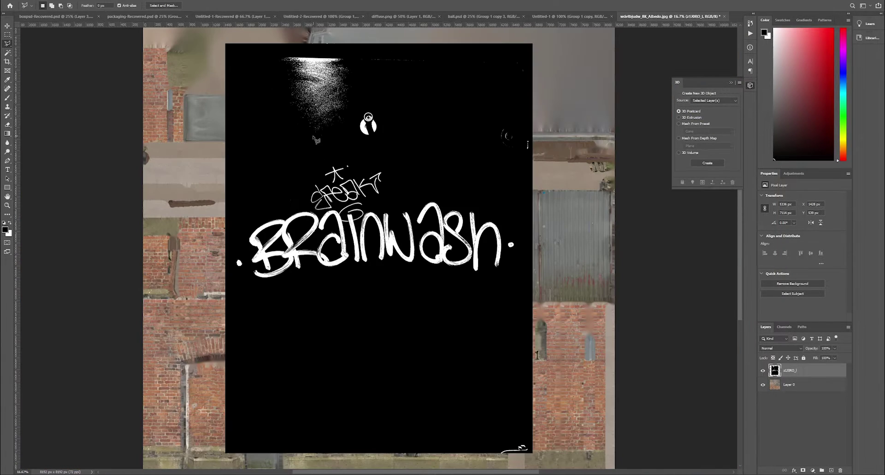
- Delete the areas above and below the lettering from the graffiti layer and clear the selection
click(8, 35)
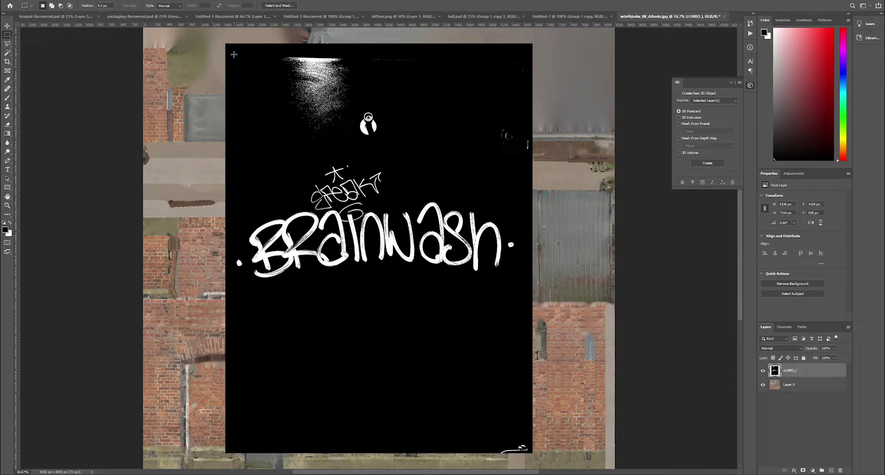
drag(217, 39, 552, 160)
key(Delete)
drag(551, 452, 197, 290)
key(Delete)
click(557, 423)
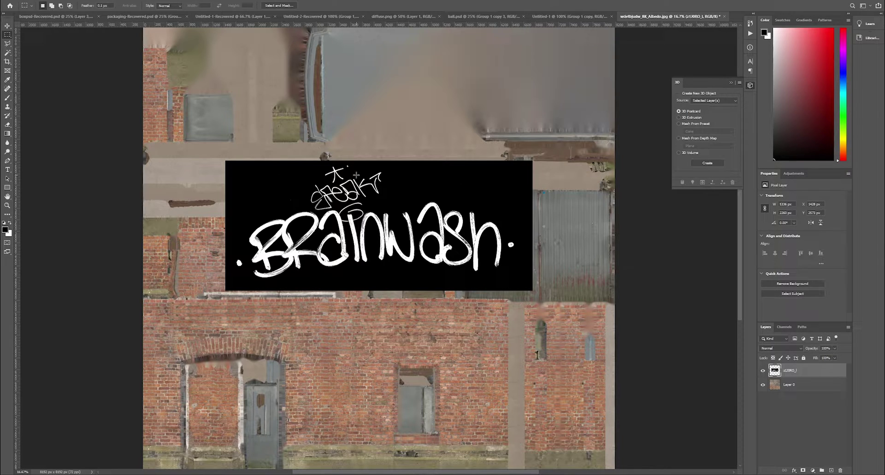
- Try the Linear Dodge (Add) blend mode on the graffiti layer and set it back to Normal
click(763, 370)
click(763, 370)
click(779, 348)
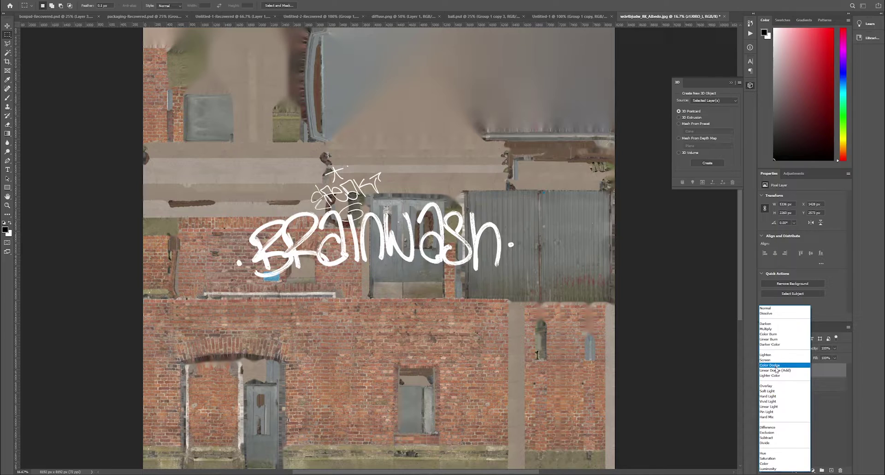
click(776, 365)
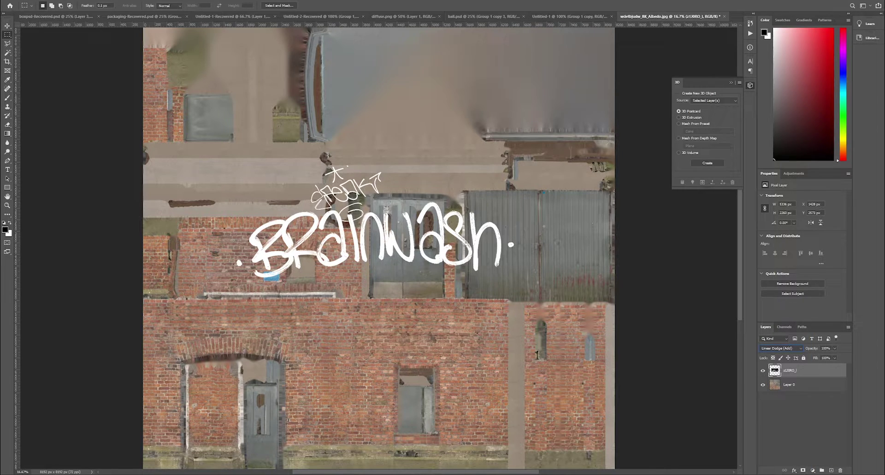
alt+scroll(380, 245, up, 3)
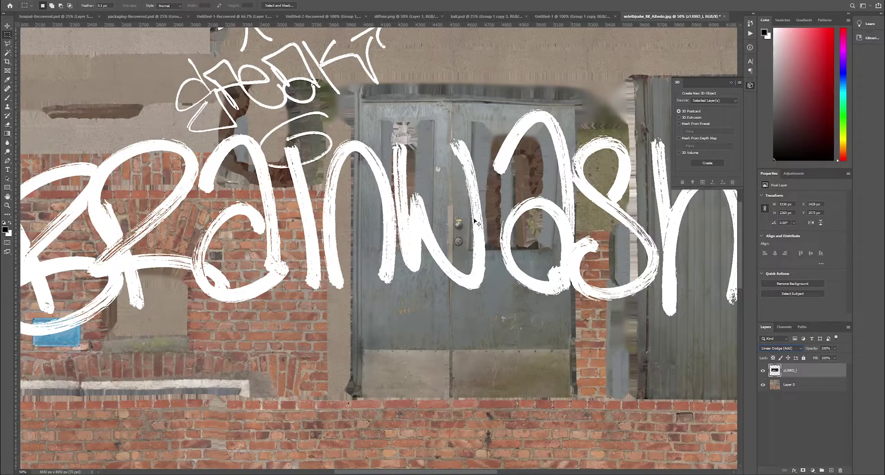
alt+scroll(617, 224, down, 3)
click(779, 348)
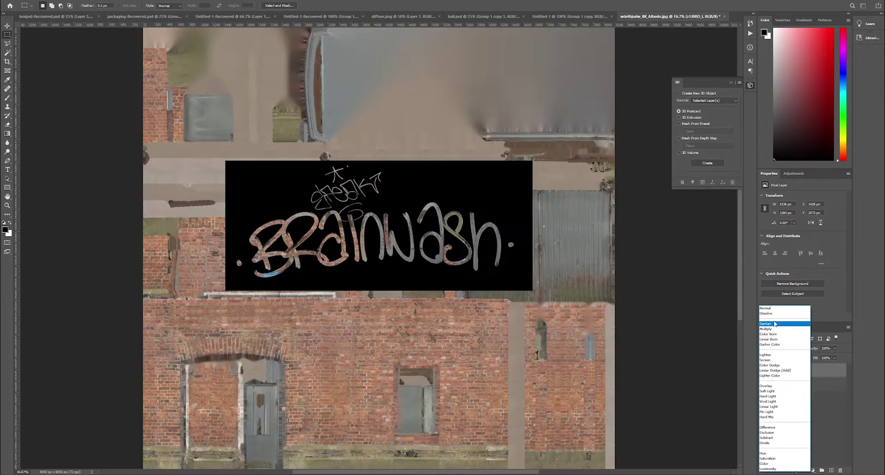
click(777, 312)
- Select the graffiti layer's black background by Color Range with fuzziness 0, delete it, and deselect
alt+scroll(379, 248, up, 2)
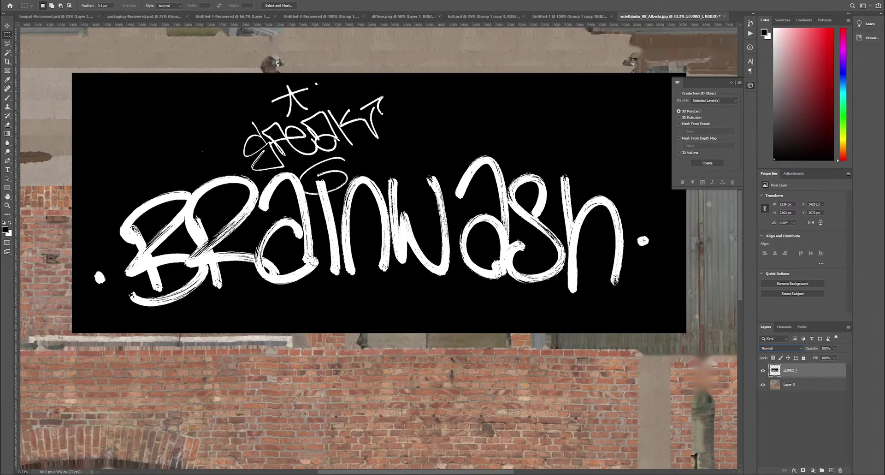
click(82, 3)
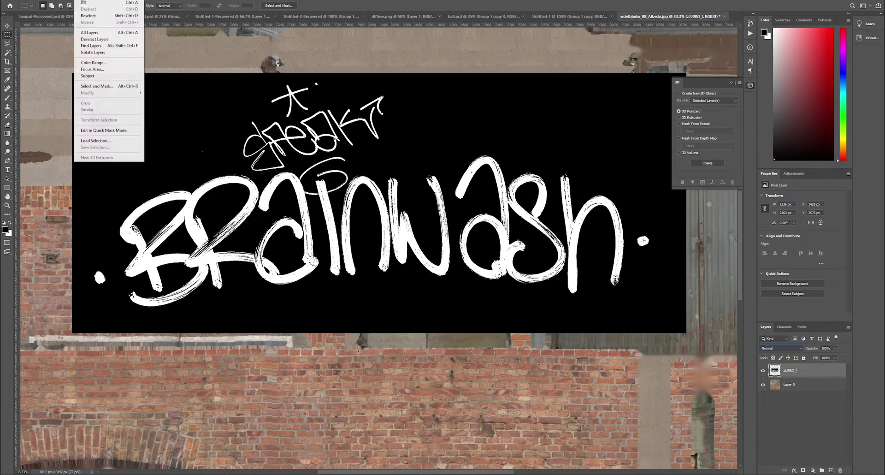
click(92, 63)
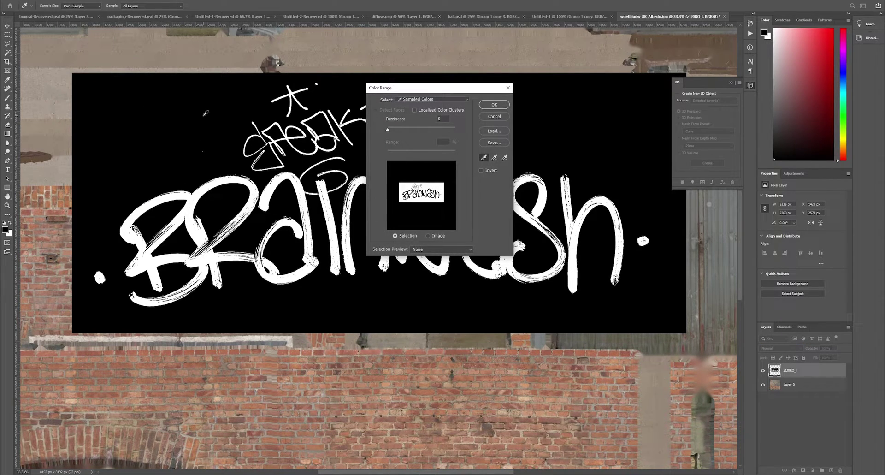
click(494, 104)
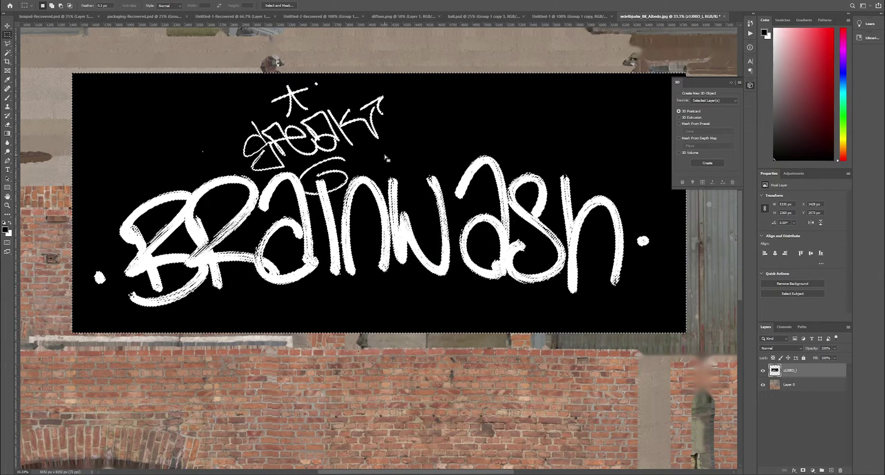
key(Delete)
key(ctrl+d)
- Scale the graffiti lettering to about 58% and move it onto the corrugated metal gate
key(ctrl+minus)
key(ctrl+minus)
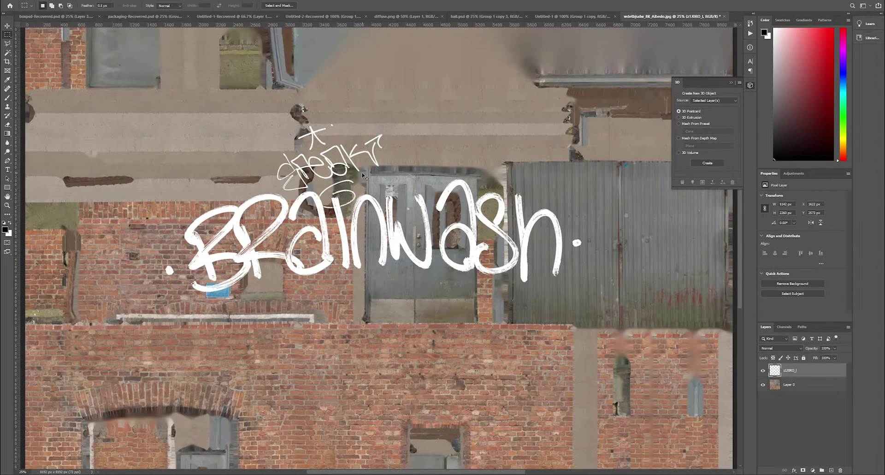
key(ctrl+t)
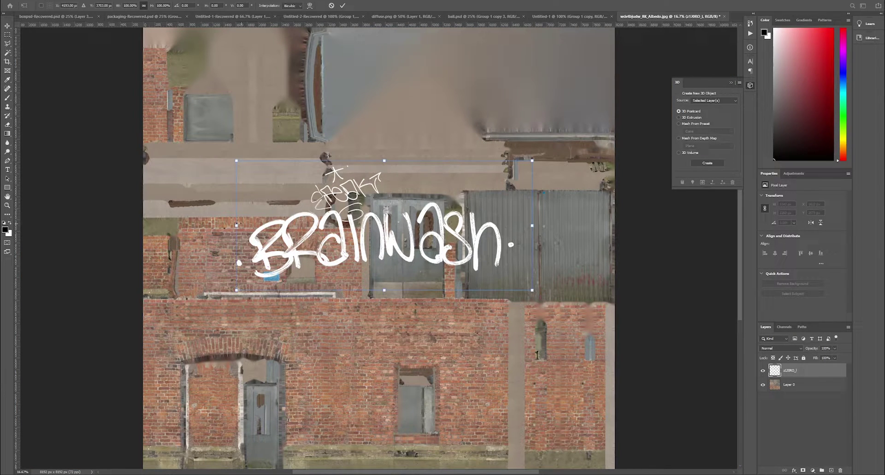
drag(238, 225, 362, 226)
drag(423, 237, 517, 251)
key(ctrl+plus)
scroll(417, 284, right, 5)
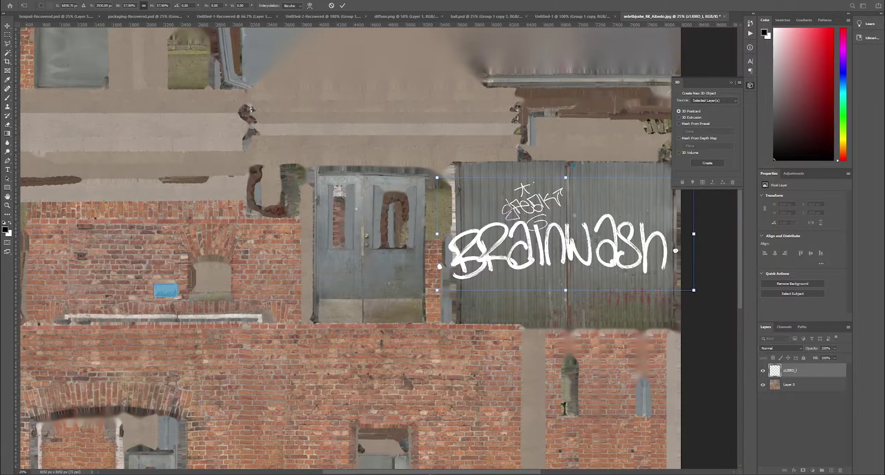
- Shrink the graffiti further to fit within the gate, rotate it slightly counter-clockwise, and apply the transform
drag(358, 234, 424, 243)
drag(633, 250, 654, 214)
key(Return)
key(m)
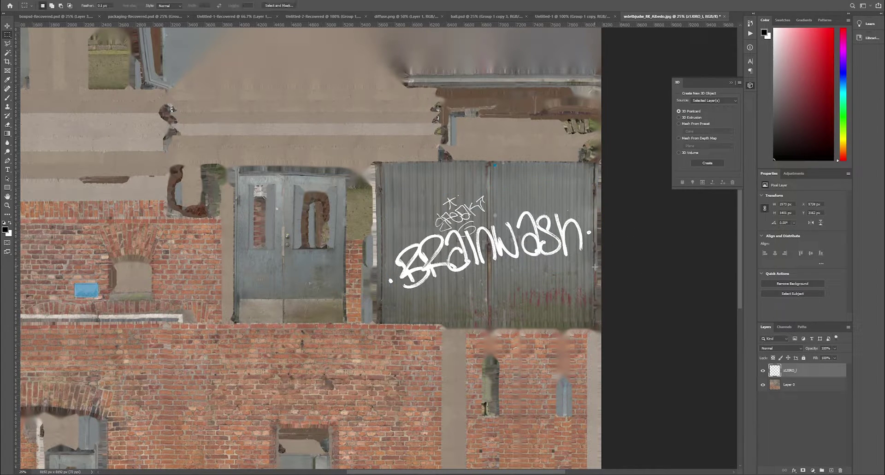
key(ctrl+plus)
drag(496, 472, 522, 472)
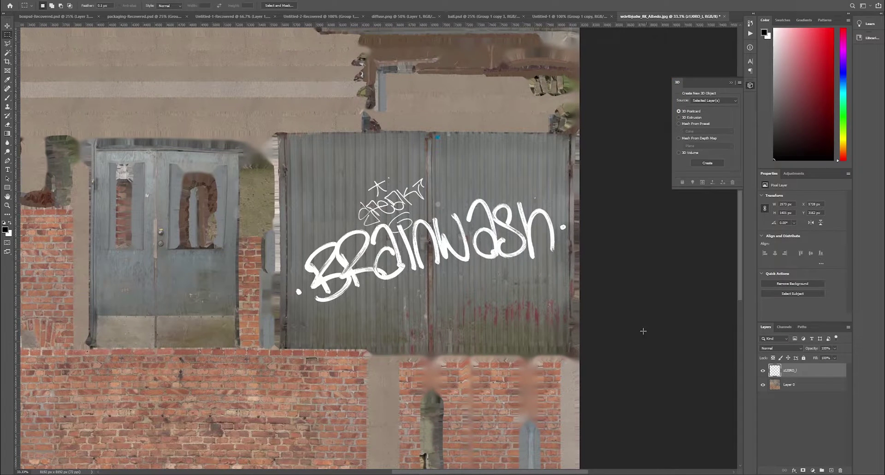
- Set the BRAINWASH graffiti layer's blend mode to Overlay and duplicate the layer
click(765, 349)
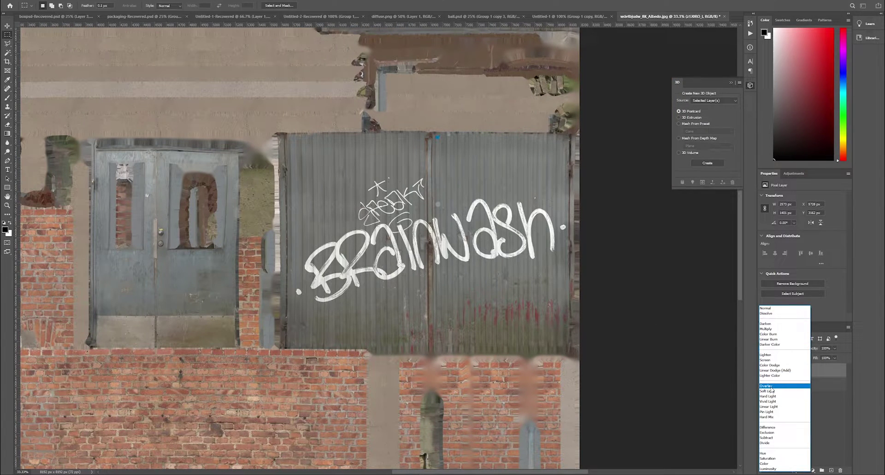
click(779, 387)
key(ctrl+plus)
key(ctrl+plus)
key(ctrl+plus)
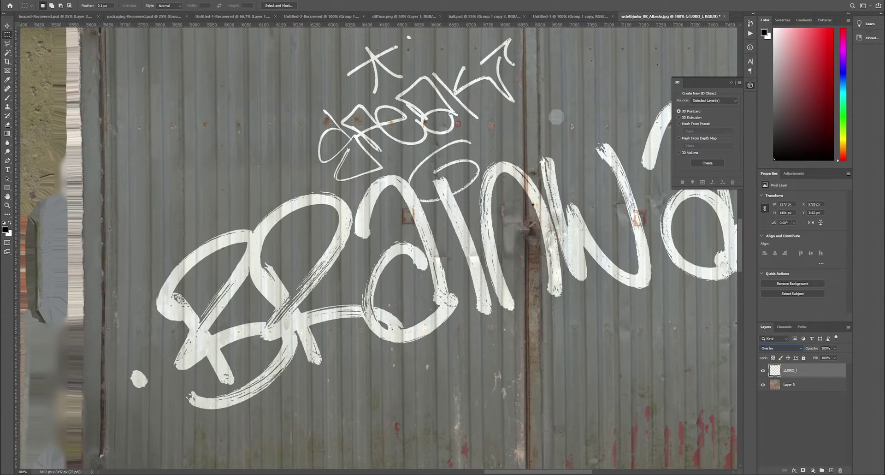
key(ctrl+minus)
key(ctrl+minus)
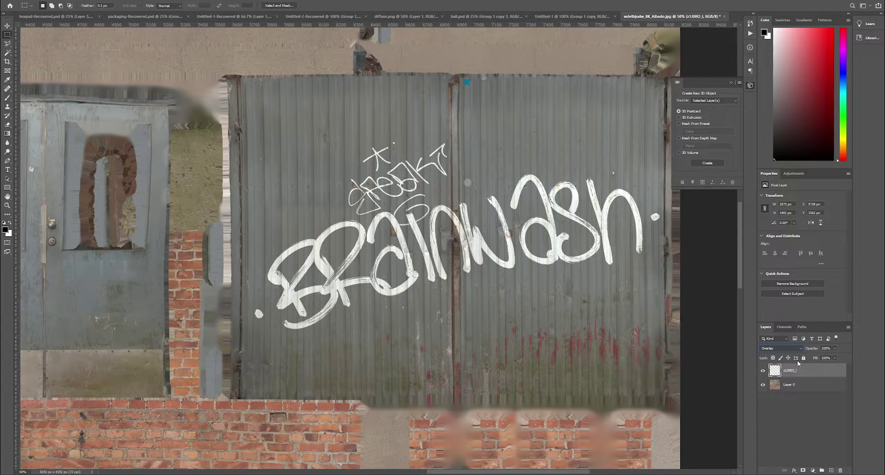
key(ctrl+j)
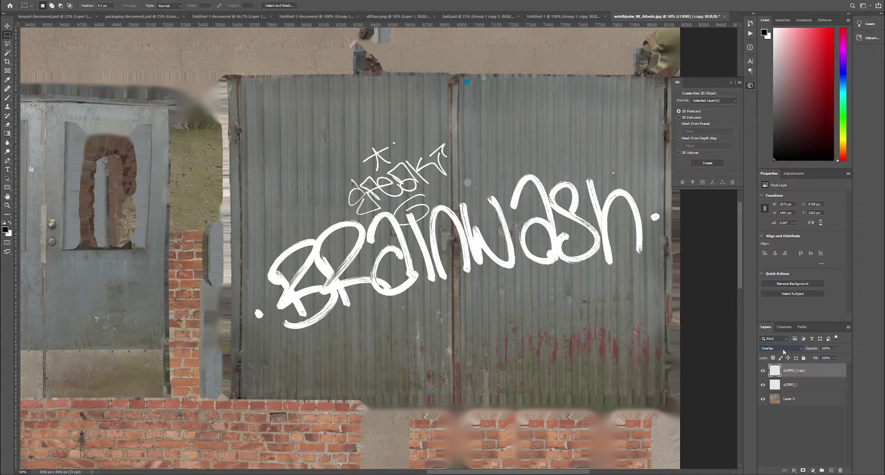
- Try Normal, Multiply, Pin Light and other blend modes on the duplicated graffiti layer and set it back to Overlay
click(780, 348)
click(775, 308)
key(ctrl+plus)
key(ctrl+plus)
key(ctrl+plus)
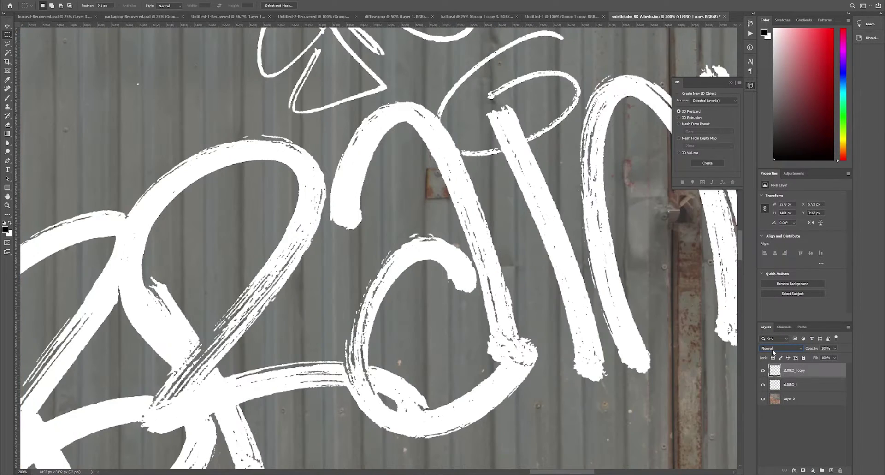
scroll(771, 349, down, 3)
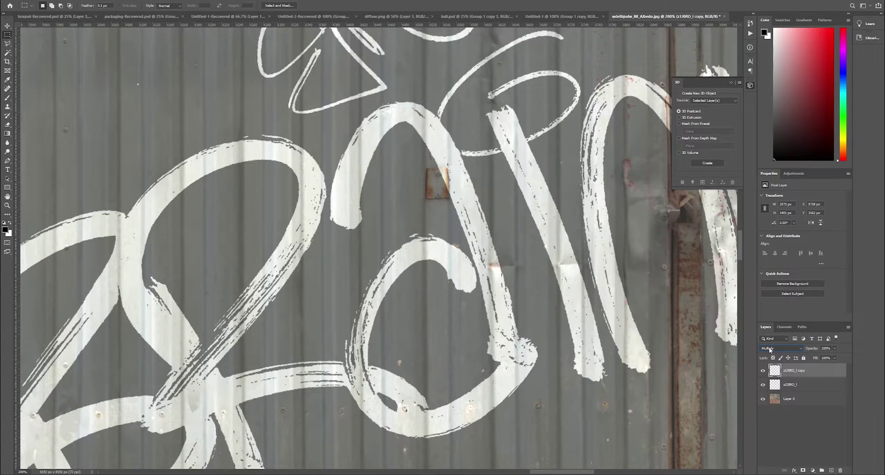
scroll(770, 348, down, 2)
scroll(777, 350, down, 5)
scroll(776, 351, down, 7)
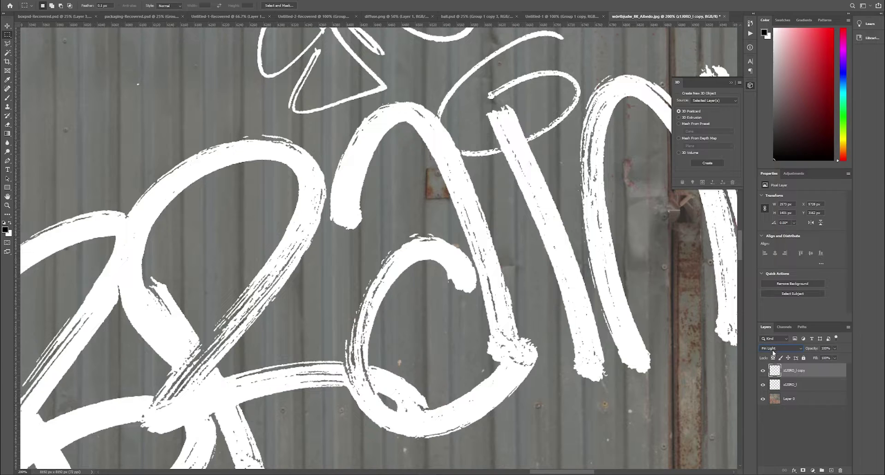
scroll(773, 352, down, 3)
scroll(781, 349, up, 2)
click(780, 350)
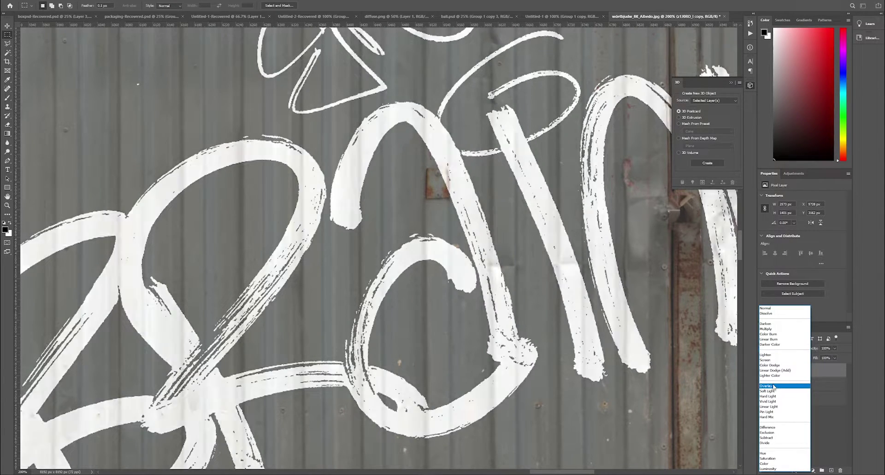
click(770, 387)
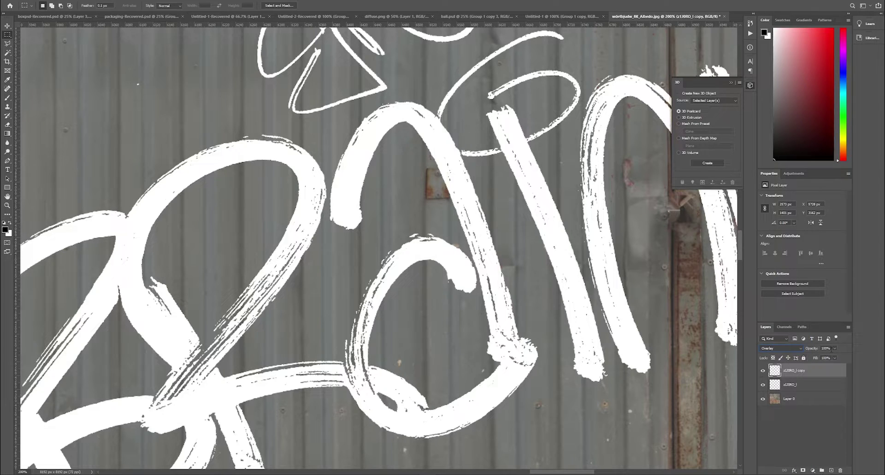
- Lower the duplicated graffiti layer's opacity to 40%
drag(806, 358, 804, 358)
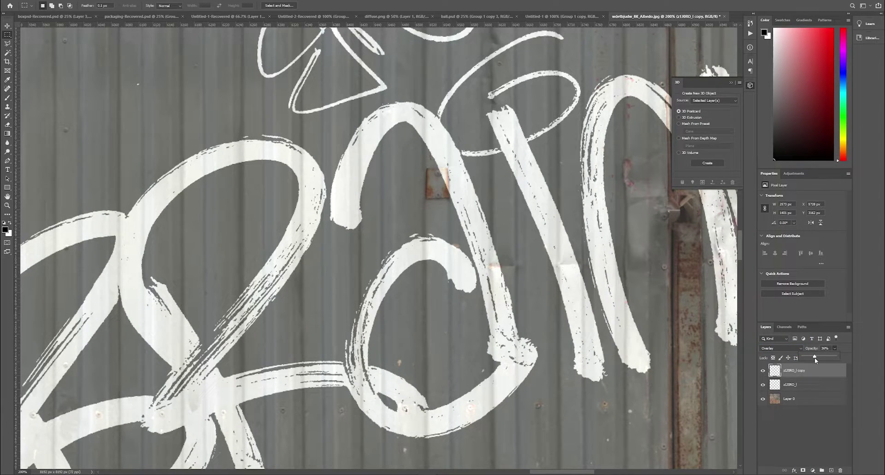
drag(813, 358, 813, 357)
text(40)
- Examine how the graffiti blends with the corrugated gate, both up close and across the whole texture
key(ctrl+minus)
key(ctrl+minus)
key(ctrl+plus)
key(ctrl+plus)
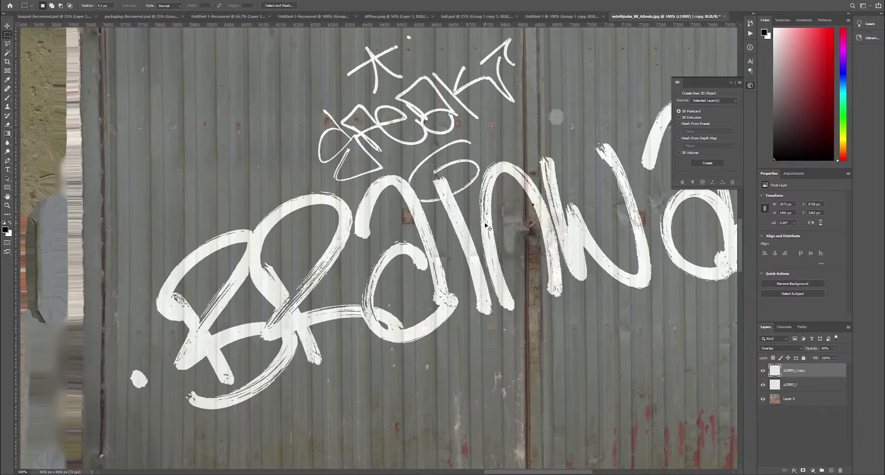
key(ctrl+minus)
click(7, 26)
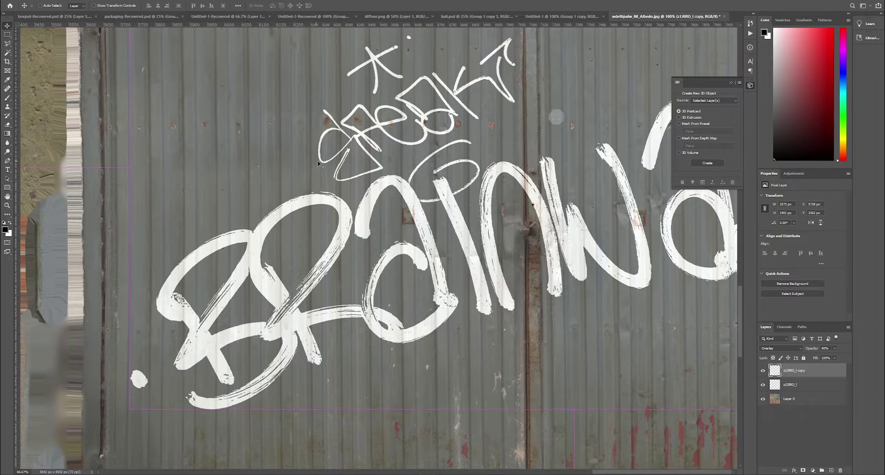
key(ctrl+minus)
key(ctrl+minus)
key(ctrl+minus)
key(ctrl+minus)
key(ctrl+plus)
key(ctrl+plus)
key(ctrl+plus)
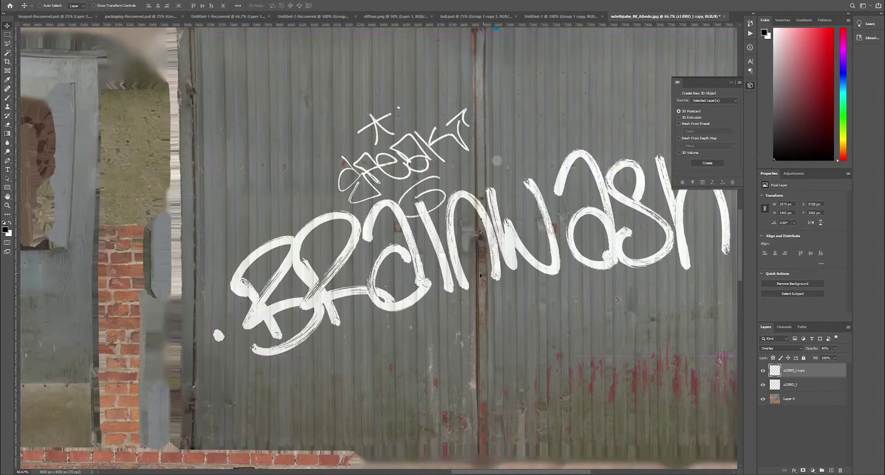
key(ctrl+minus)
key(ctrl+minus)
key(ctrl+minus)
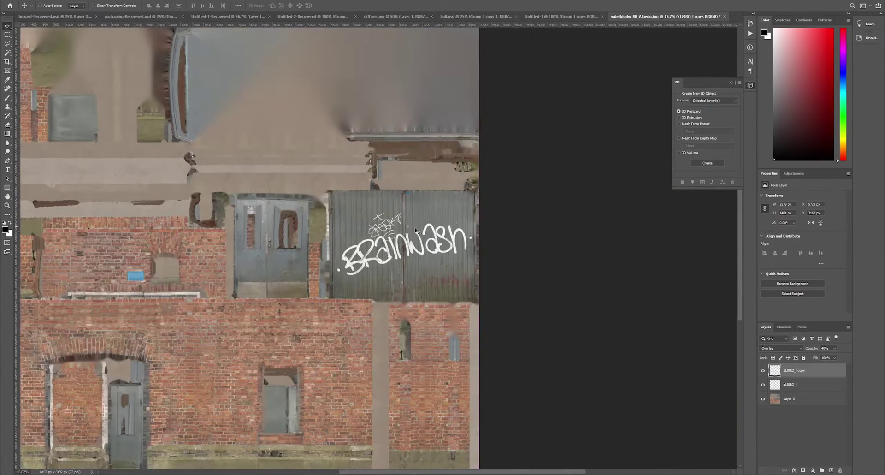
key(ctrl+minus)
key(ctrl+plus)
key(ctrl+minus)
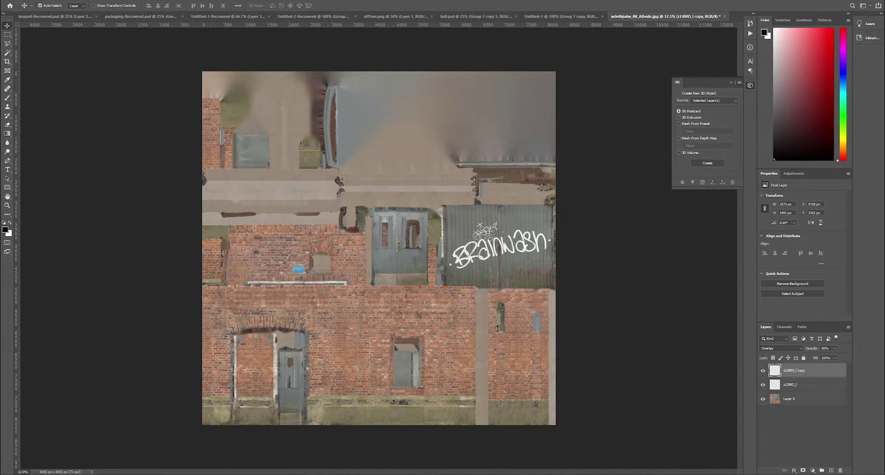
- Switch to the browser and look through Pinterest's graffiti tags results for another tag image
key(alt+Tab)
drag(719, 69, 622, 26)
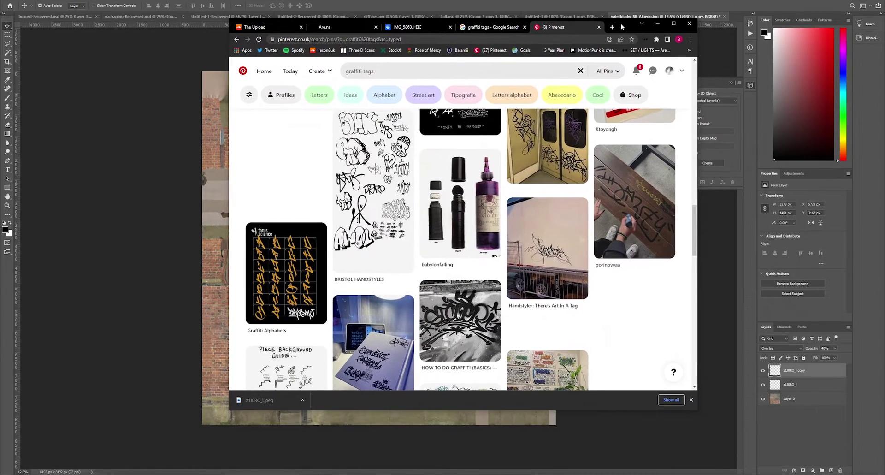
scroll(404, 222, down, 10)
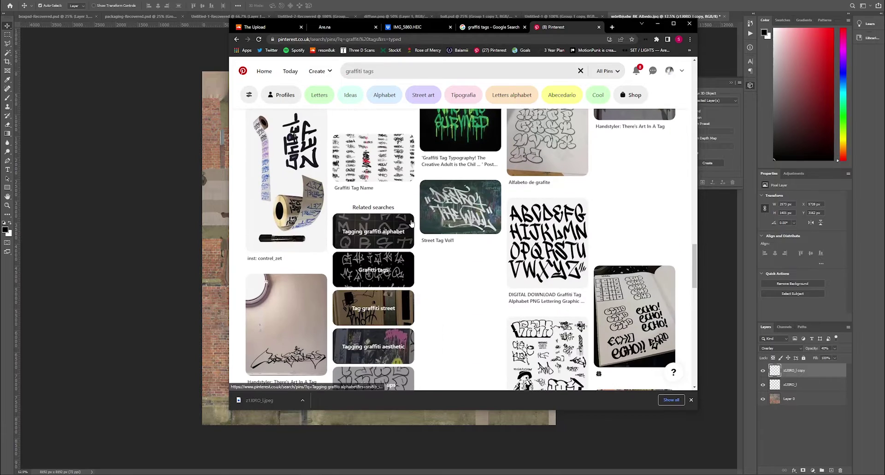
scroll(455, 274, down, 4)
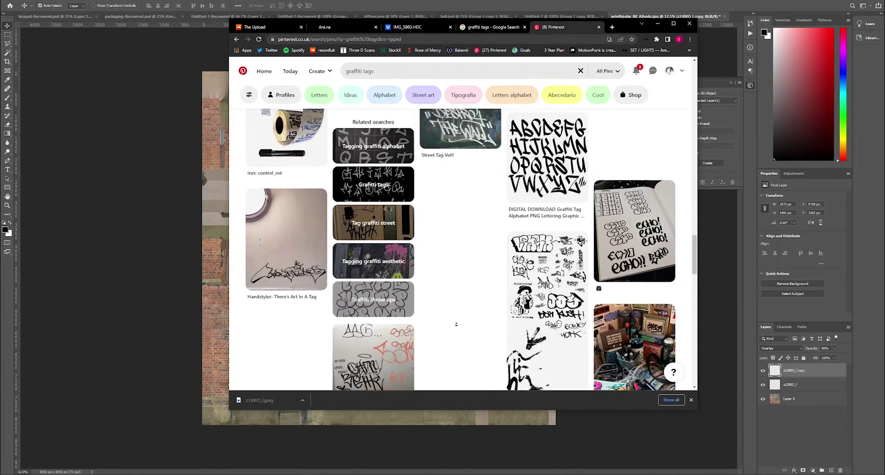
scroll(442, 221, down, 5)
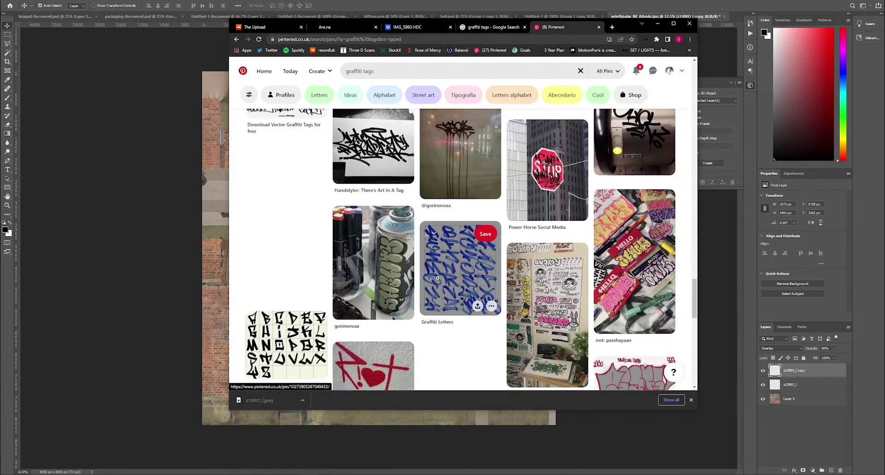
scroll(429, 244, down, 10)
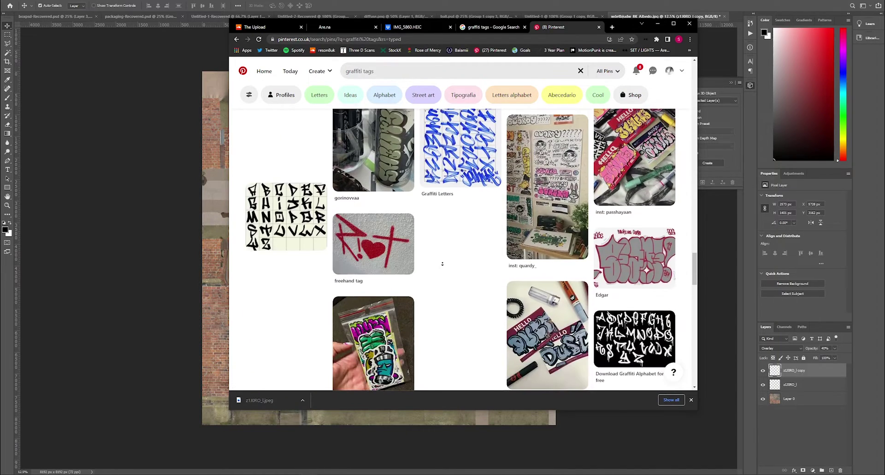
scroll(443, 181, down, 8)
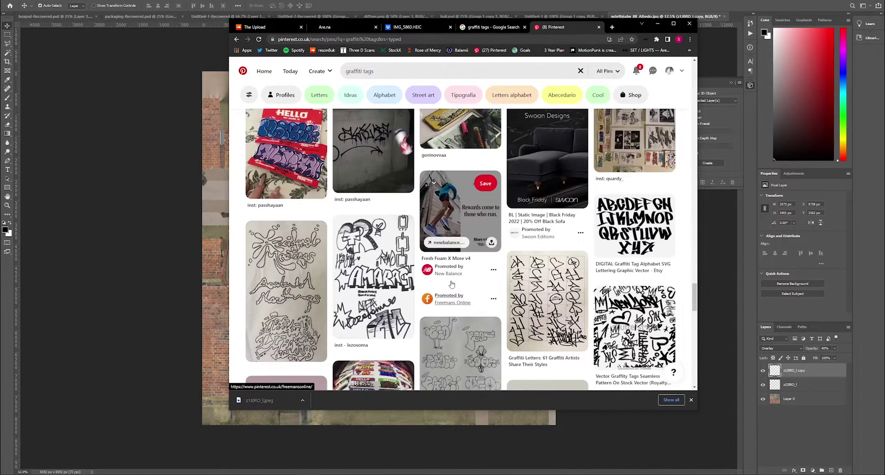
scroll(500, 248, down, 5)
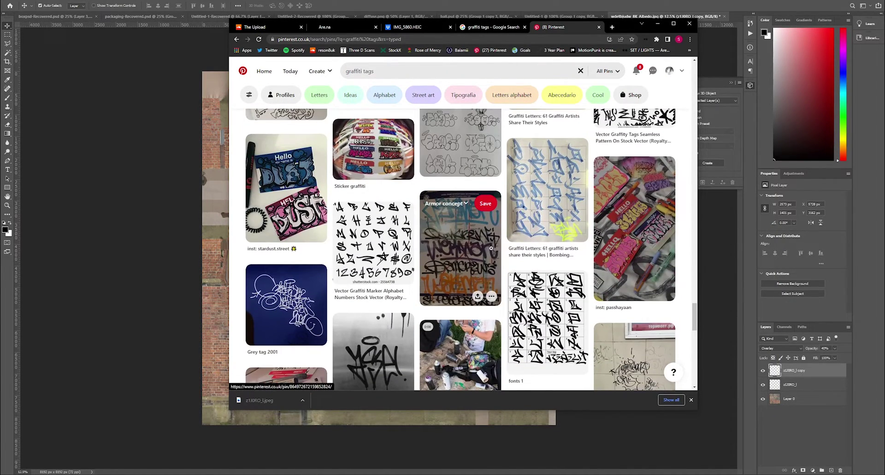
scroll(476, 235, down, 5)
scroll(304, 247, up, 3)
- Open the Grey tag 2001 pin, copy its image, and switch back to Photoshop
click(304, 248)
right_click(354, 165)
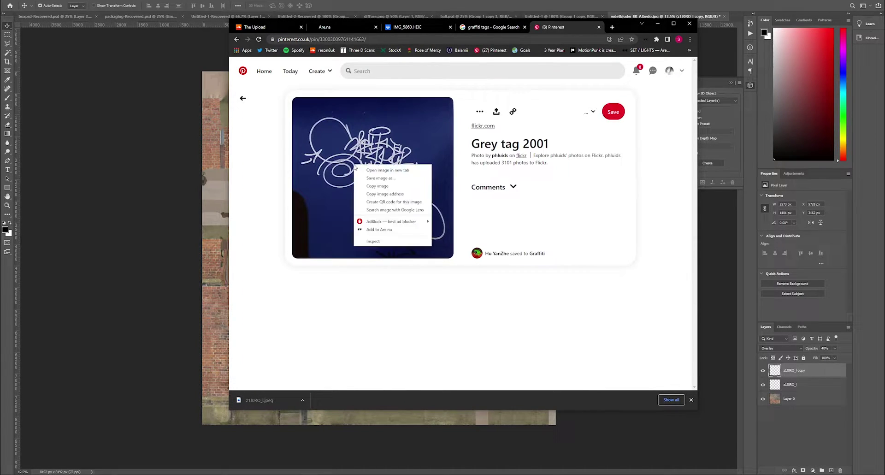
click(377, 186)
key(alt+Tab)
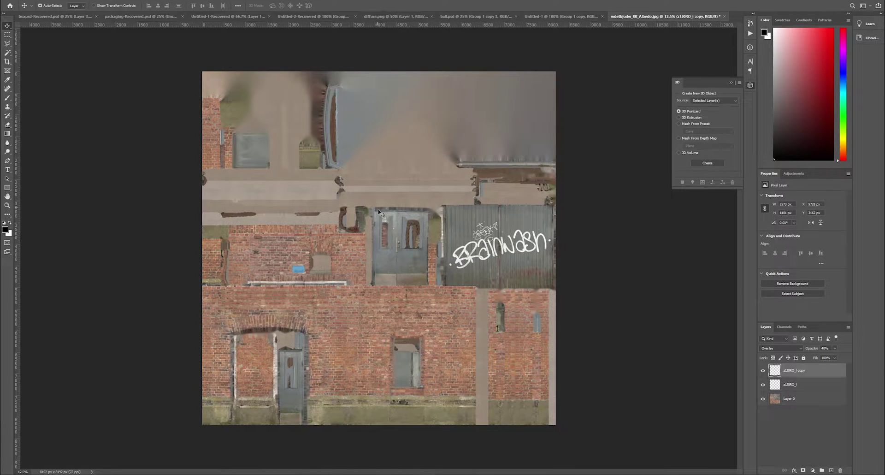
- Paste the copied tag image into the albedo texture, enlarge it to about 4084 px square over the brickwork, and apply the transform
key(ctrl+v)
key(ctrl+t)
drag(390, 248, 544, 252)
drag(483, 254, 266, 247)
key(Return)
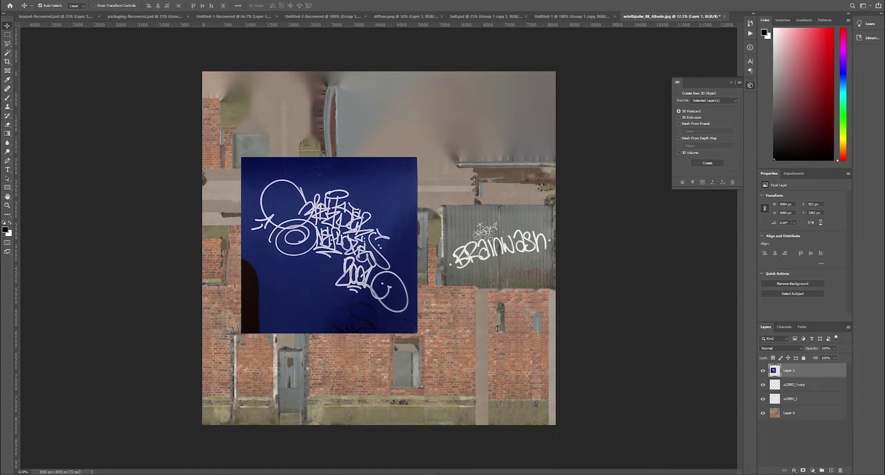
- Apply a Threshold adjustment of 109 to the pasted tag image
click(69, 1)
mouse_move(69, 13)
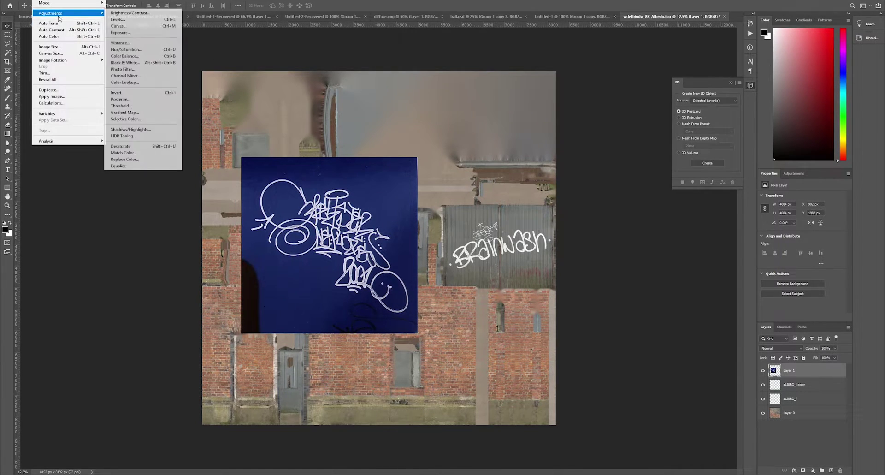
click(122, 105)
mouse_move(639, 160)
mouse_down()
mouse_move(630, 158)
mouse_move(658, 159)
mouse_move(633, 158)
mouse_up()
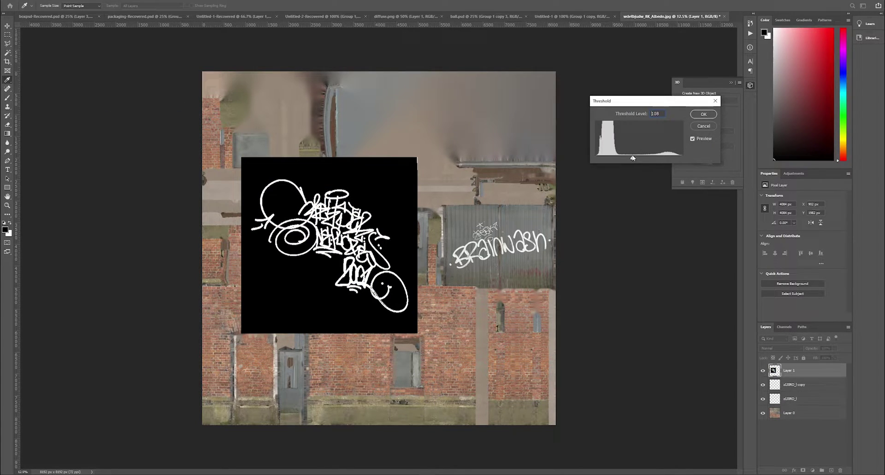
click(701, 115)
- Select the tag image's black background by Color Range with fuzziness 0, delete it, and deselect
click(81, 0)
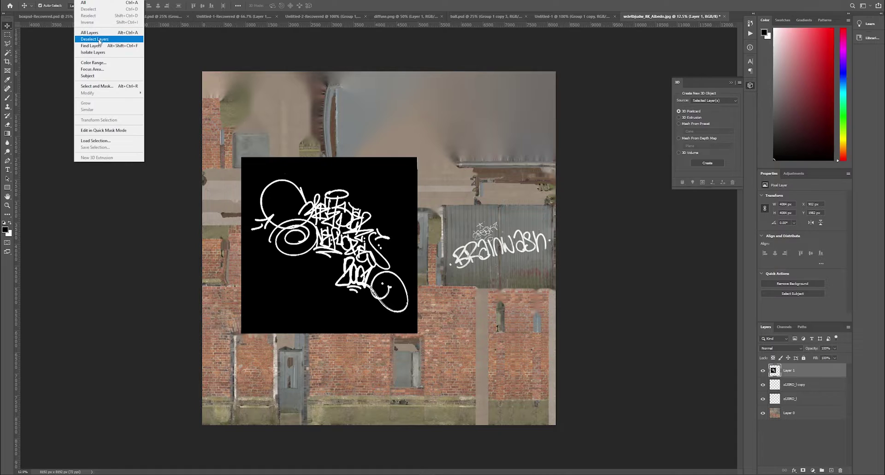
click(94, 61)
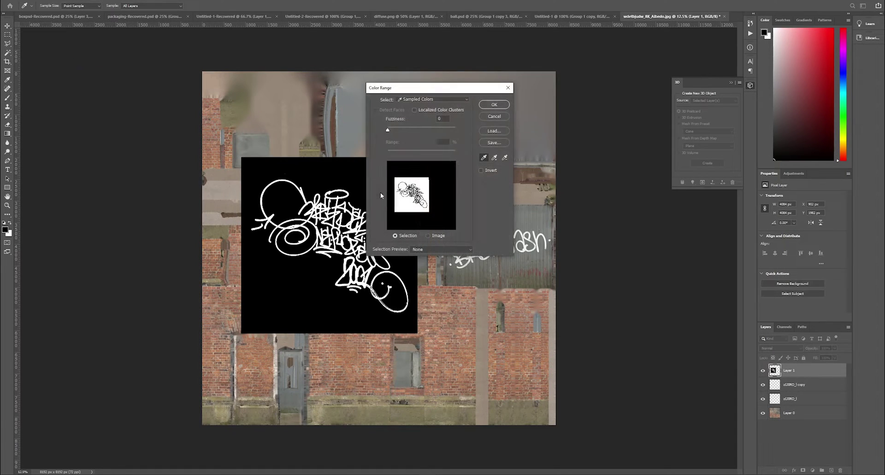
click(495, 106)
key(Delete)
key(ctrl+d)
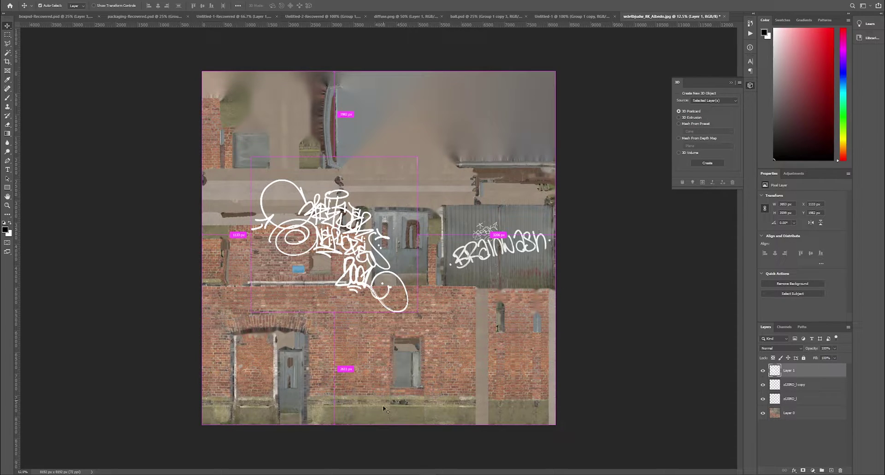
- Shift the new tag slightly down and left, check the facade in Cinema 4D, and return to Photoshop
drag(347, 306, 328, 326)
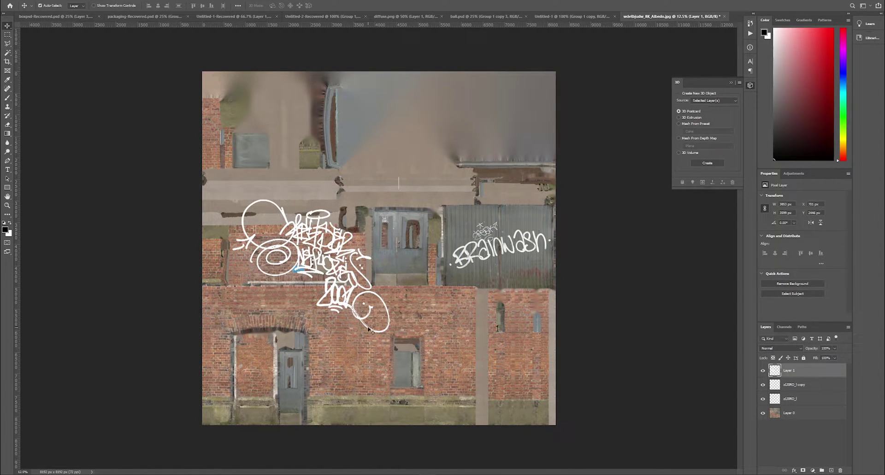
click(466, 451)
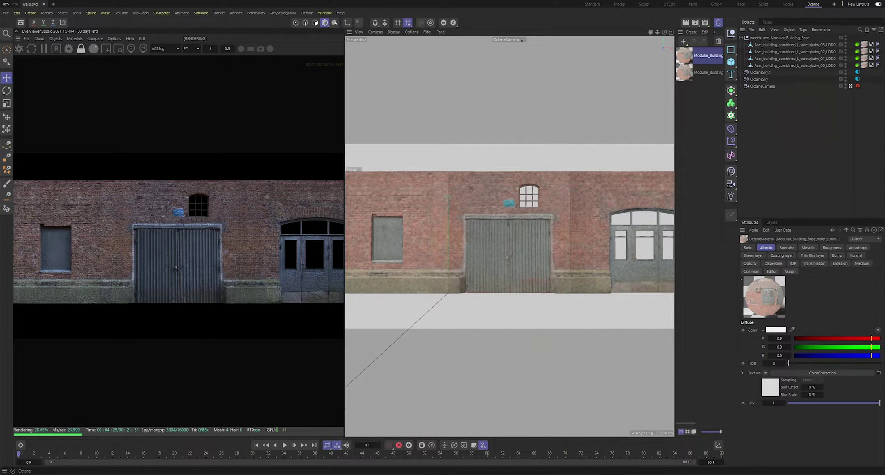
key(alt+Tab)
- Scale the new tag down to about 38% and move it onto the brickwork around the small blue plate
key(ctrl+t)
drag(323, 269, 449, 367)
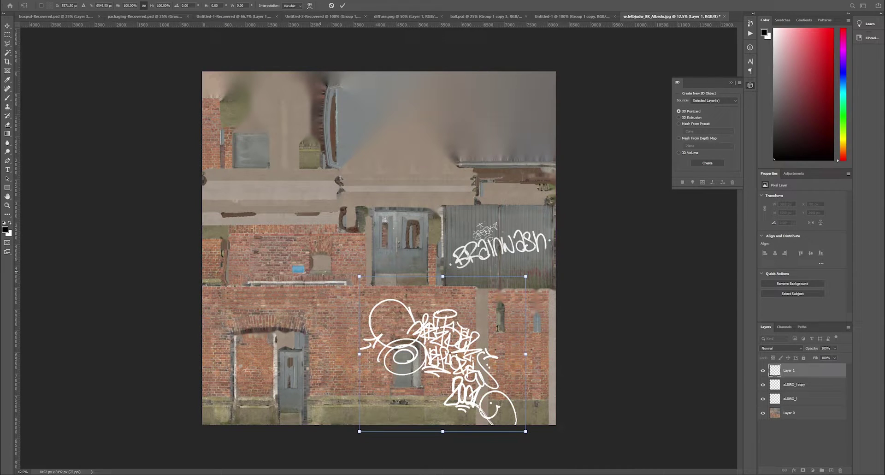
drag(361, 282, 461, 367)
drag(469, 403, 255, 264)
key(ctrl+plus)
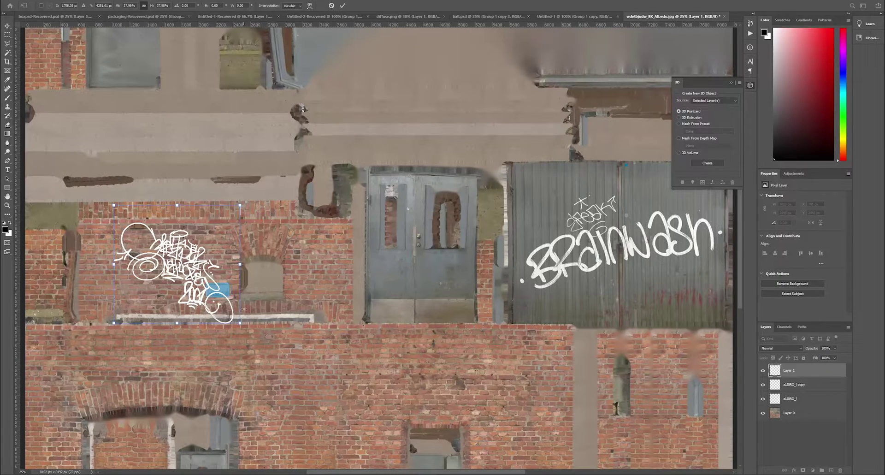
- Rotate the tag by about -42°, scale it to about 29% so it sits above the blue plate, and apply the transform
drag(240, 323, 241, 228)
drag(185, 236, 230, 264)
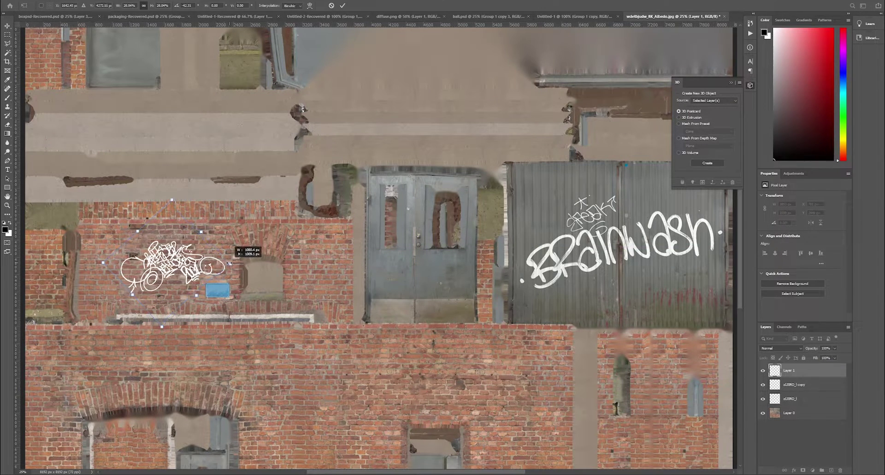
drag(102, 263, 98, 264)
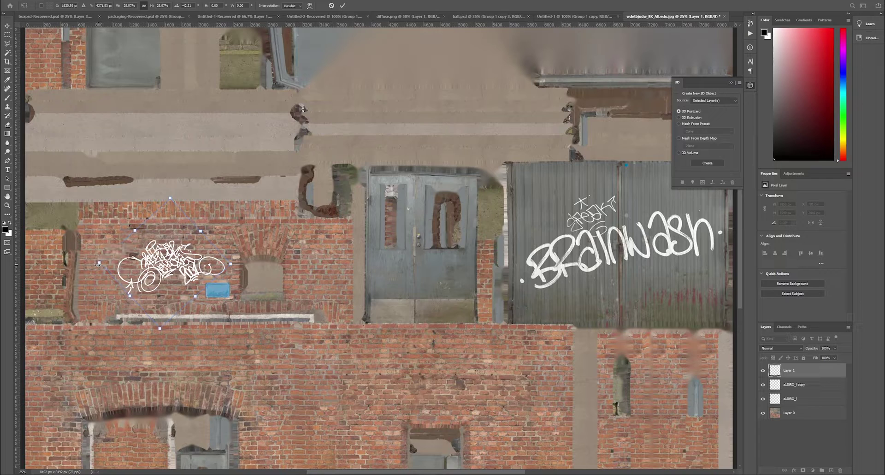
key(Return)
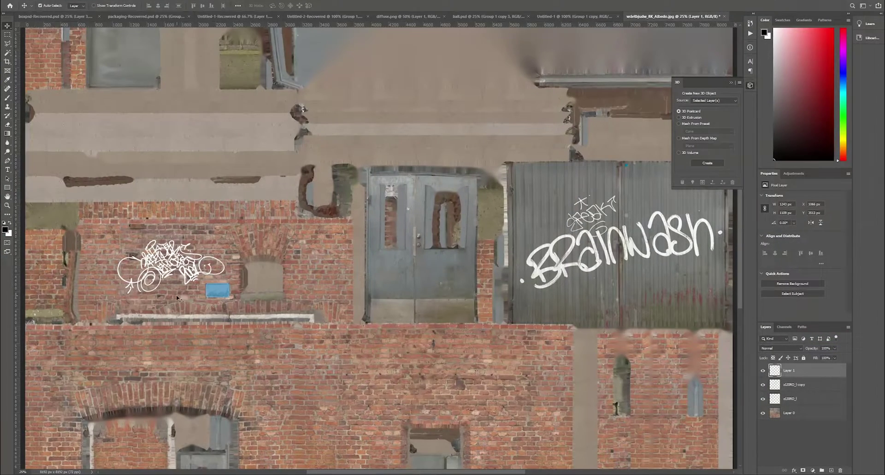
- Set the brick-wall tag layer's blend mode to Overlay
key(ctrl+plus)
key(ctrl+plus)
drag(338, 471, 245, 471)
key(ctrl+plus)
key(ctrl+plus)
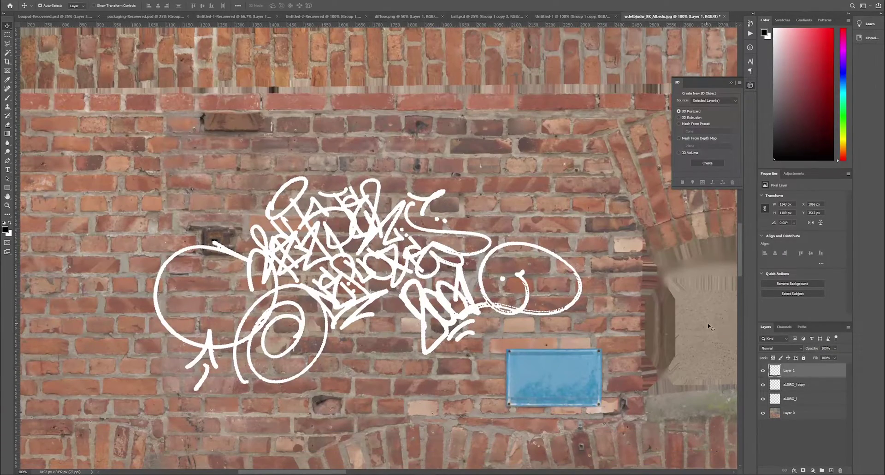
click(779, 348)
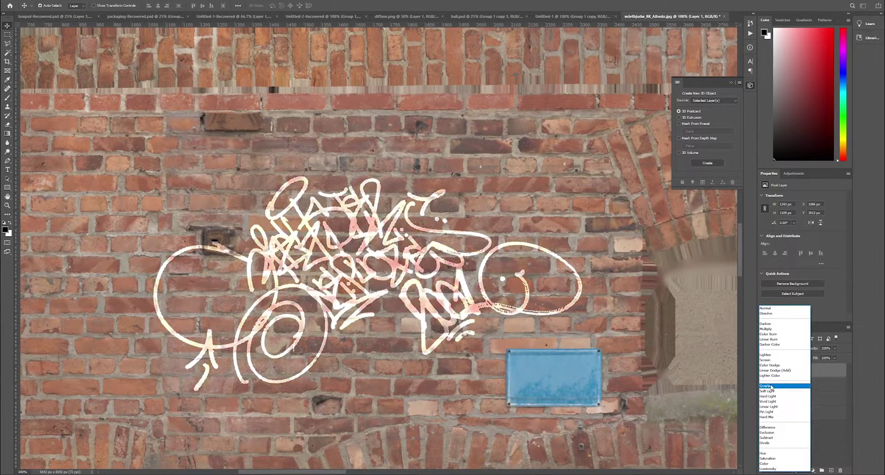
click(771, 387)
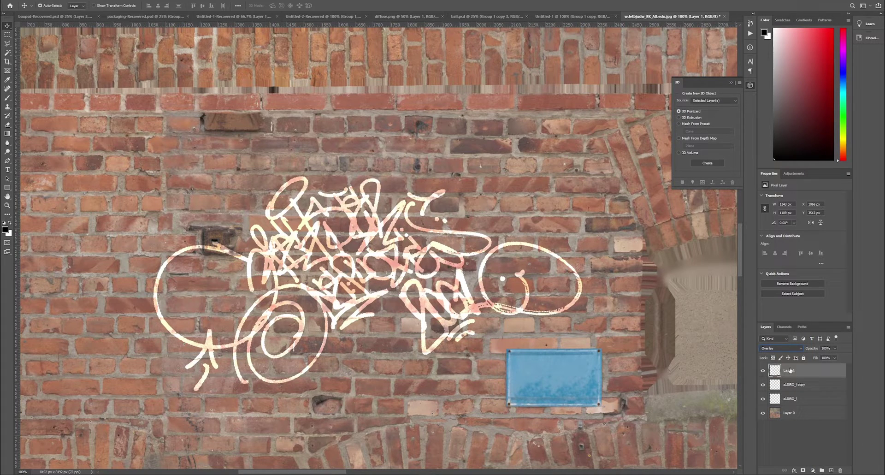
- Duplicate the Overlay tag layer, lower the copy's opacity to about 60%, and compare the wall with the copy hidden and shown
key(ctrl+j)
drag(827, 358, 825, 357)
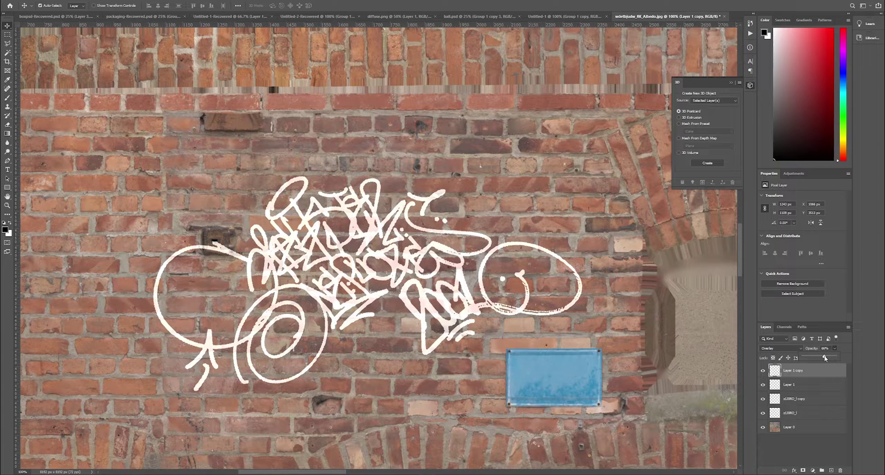
click(801, 397)
click(793, 416)
click(794, 374)
click(786, 387)
click(762, 372)
click(763, 371)
click(763, 372)
click(763, 372)
- Add 41.95% uniform monochromatic noise to the duplicated brick-wall tag layer
click(797, 374)
click(96, 1)
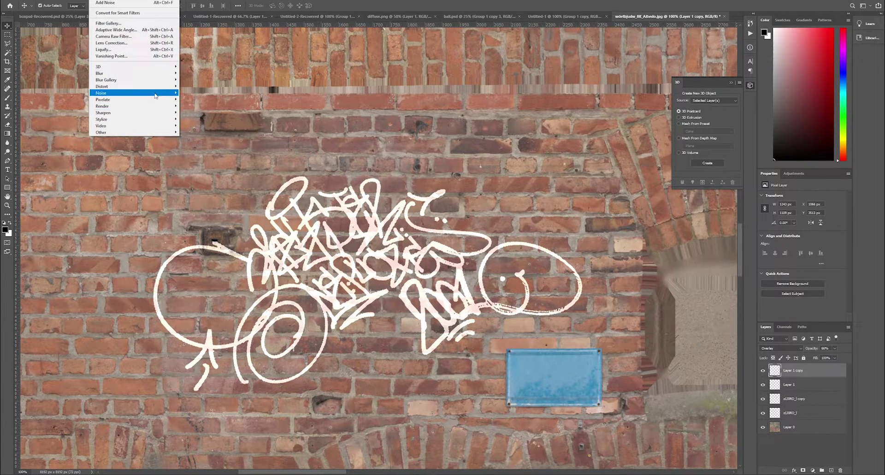
click(194, 92)
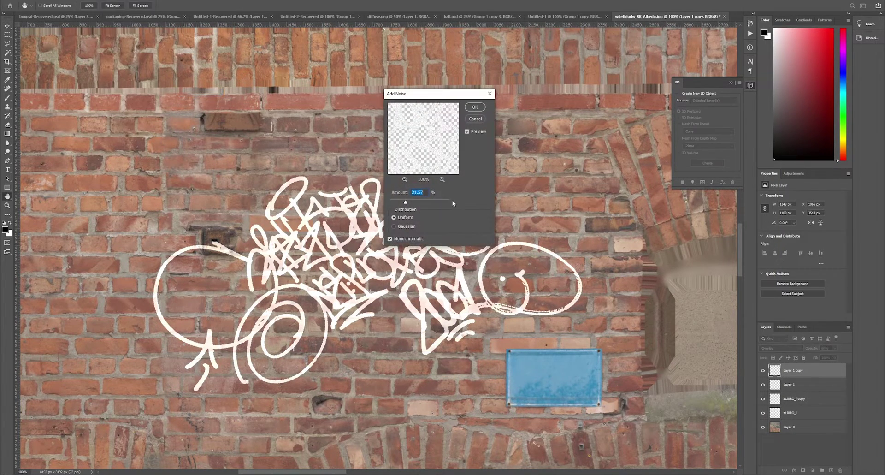
drag(438, 203, 425, 202)
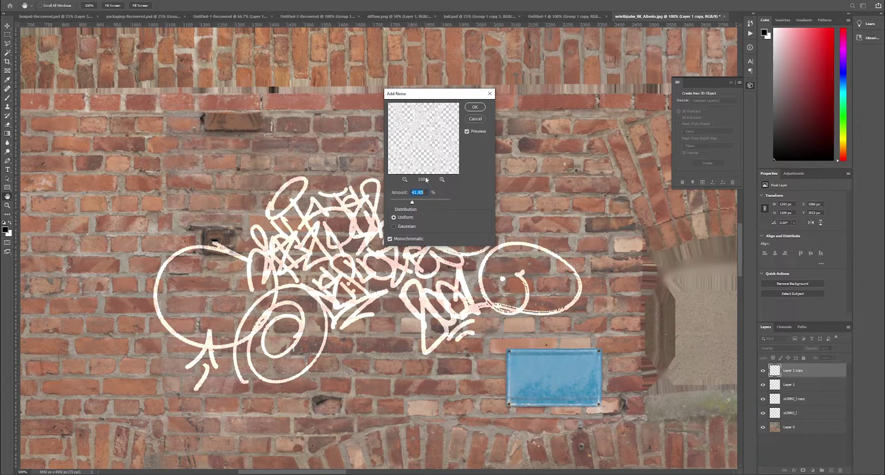
click(475, 107)
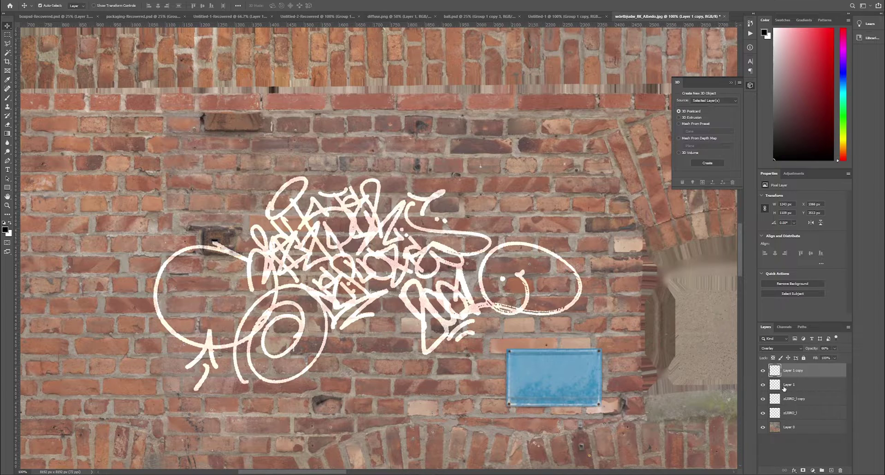
- Add 29.02% uniform monochromatic noise to the original brick-wall tag layer
click(782, 387)
click(95, 0)
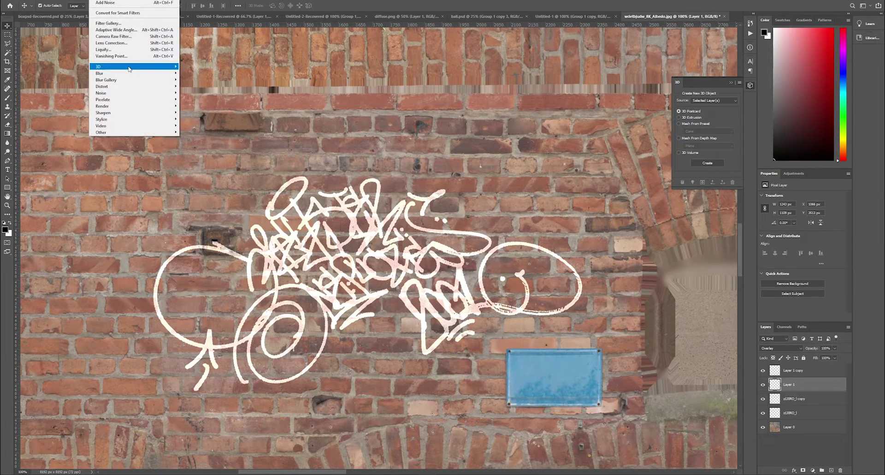
mouse_move(152, 95)
click(190, 92)
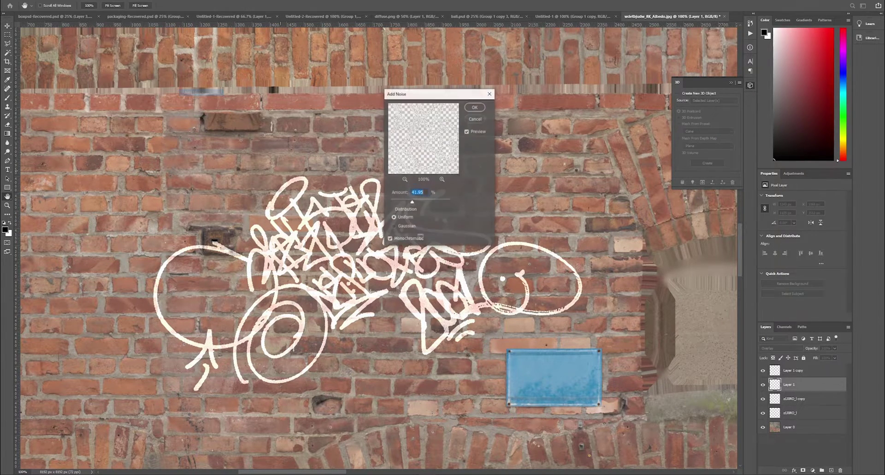
drag(398, 199, 409, 202)
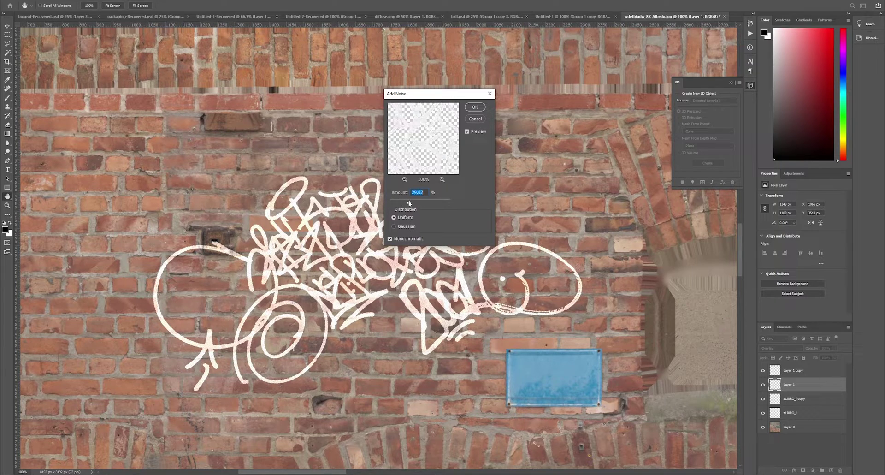
click(475, 106)
- Add 29.02% uniform monochromatic noise to the original Brainwash tag layer on the metal gate
scroll(474, 322, down, 5)
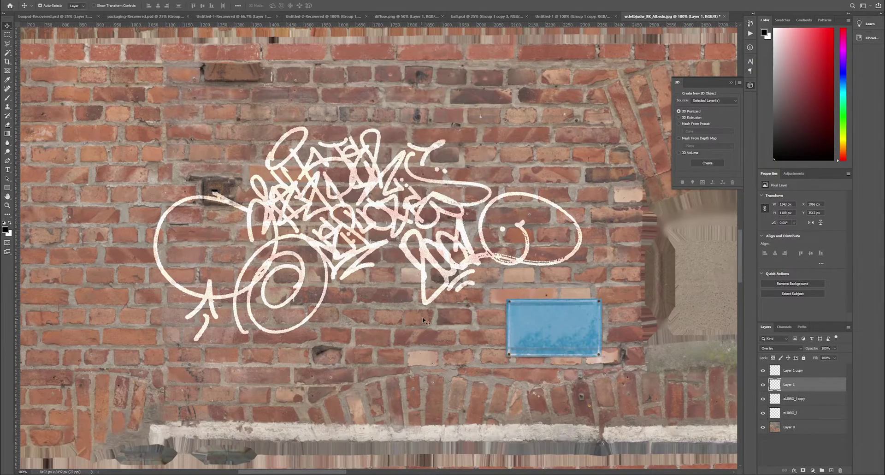
drag(740, 257, 741, 325)
shift+scroll(570, 381, right, 15)
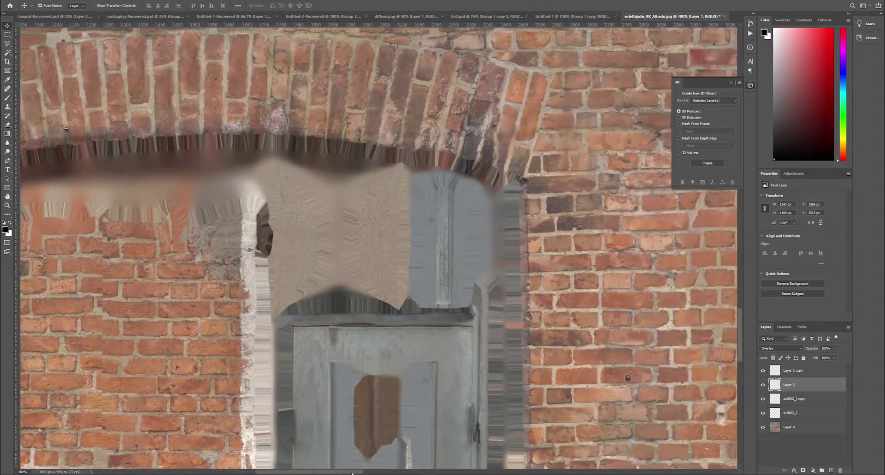
alt+scroll(570, 381, down, 10)
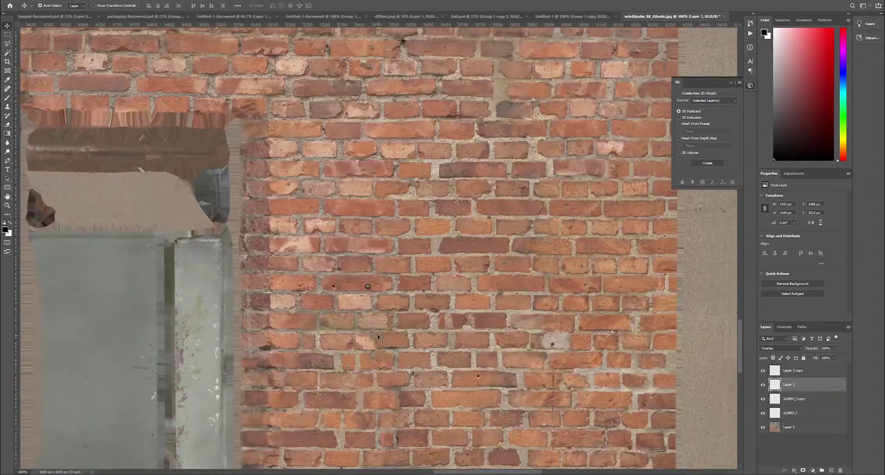
scroll(482, 249, up, 5)
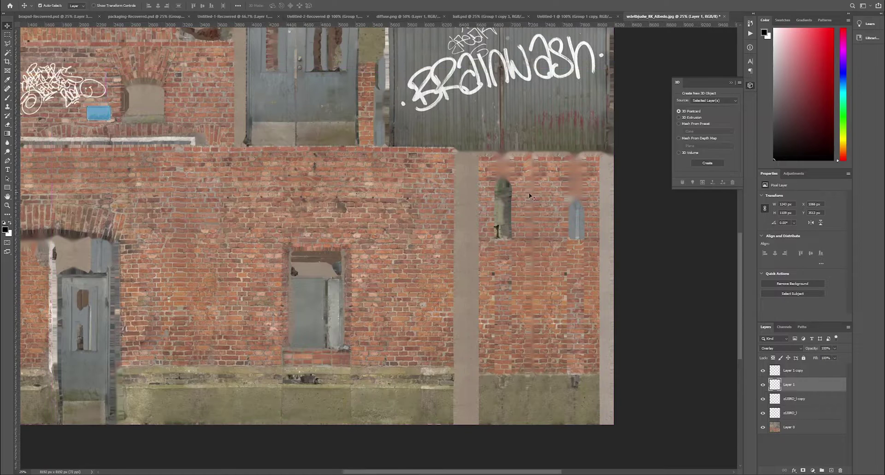
alt+scroll(615, 291, up, 2)
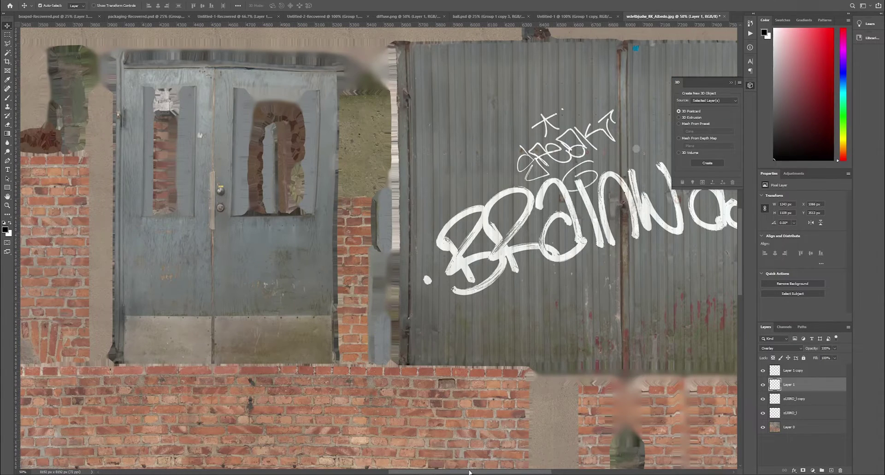
shift+scroll(470, 472, right, 5)
click(800, 410)
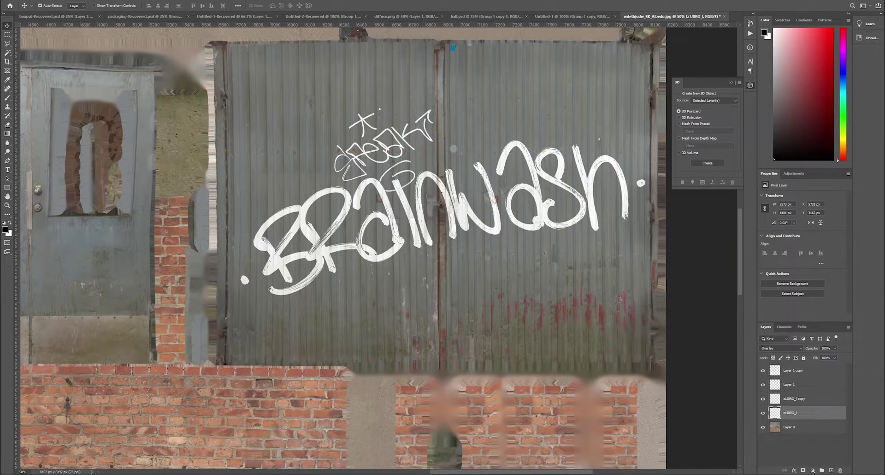
click(96, 0)
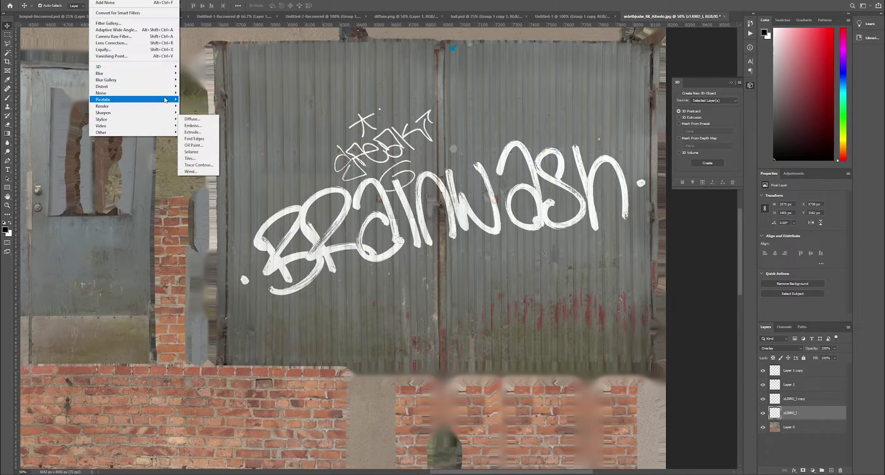
click(194, 92)
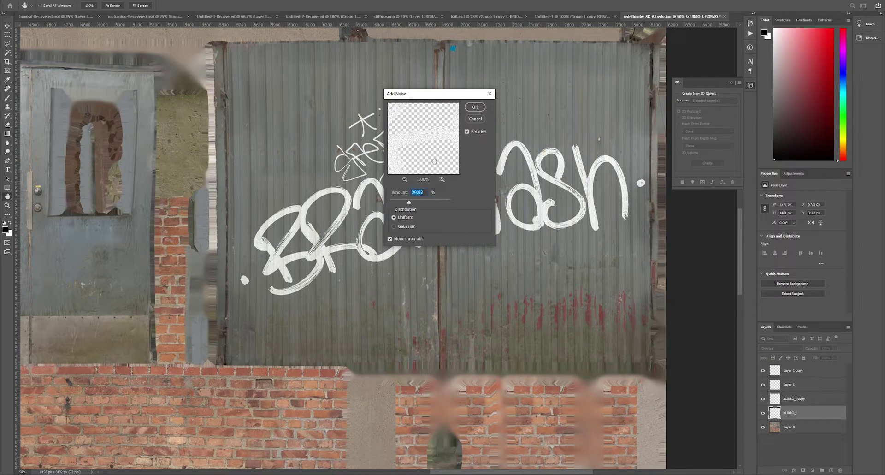
click(477, 107)
- Add 72.13% uniform monochromatic noise to the copy of the Brainwash tag layer and inspect the grain on its letters
click(789, 400)
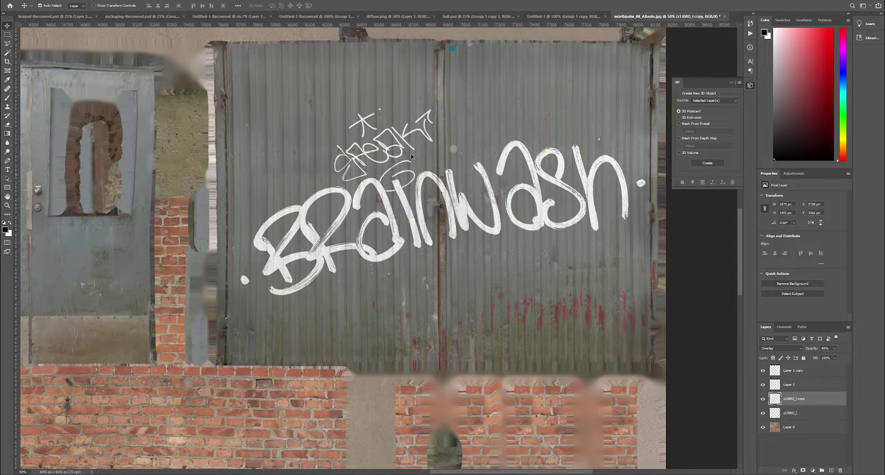
click(109, 1)
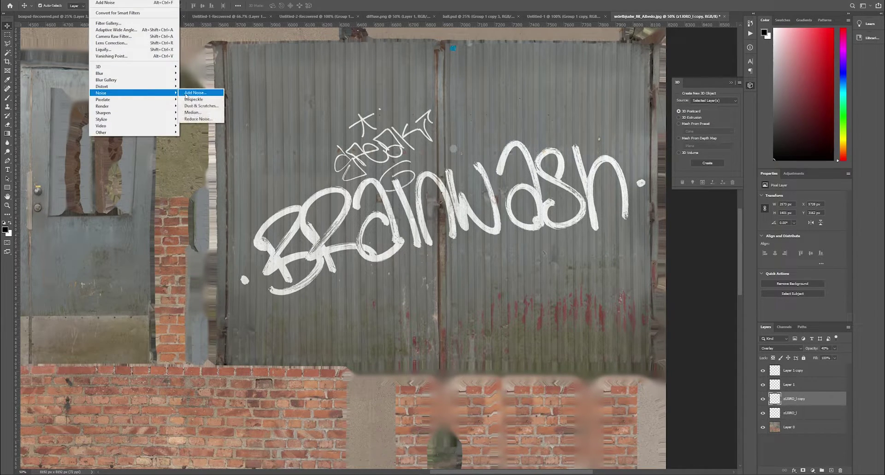
click(195, 93)
drag(412, 201, 417, 199)
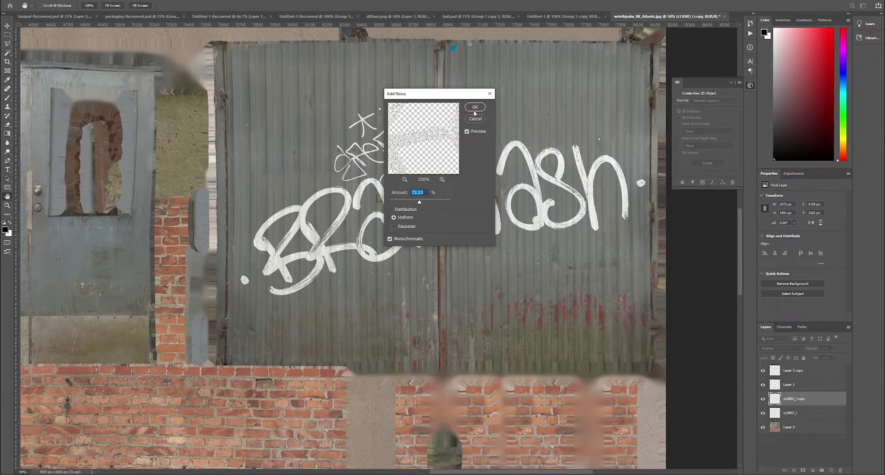
click(475, 108)
key(ctrl+plus)
key(ctrl+plus)
key(ctrl+plus)
key(ctrl+plus)
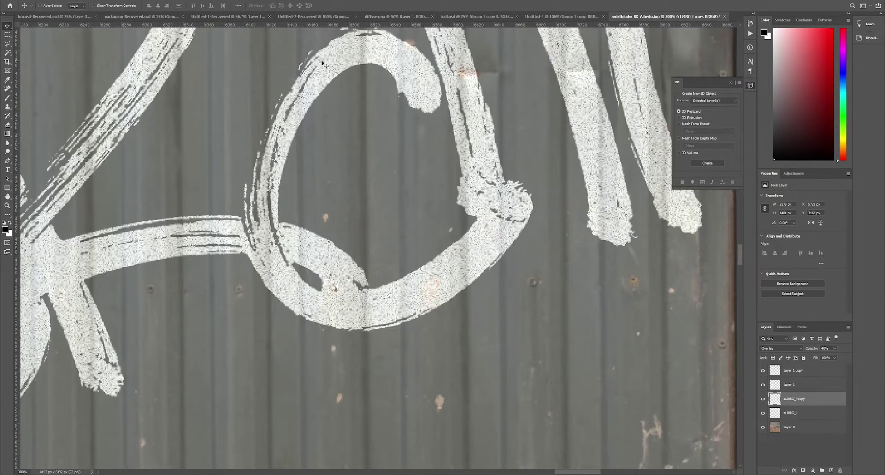
alt+scroll(425, 211, down, 8)
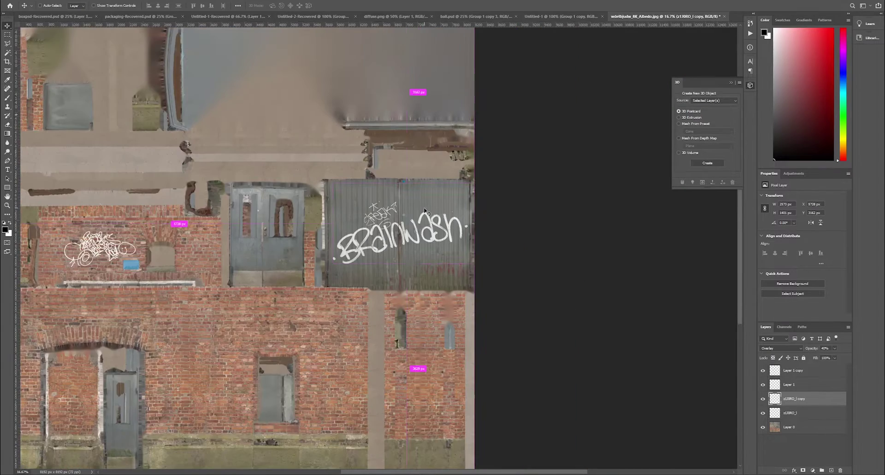
key(ctrl+minus)
key(ctrl+plus)
- Switch to the browser and search Pinterest for graffiti tags
click(317, 474)
scroll(374, 185, down, 6)
scroll(373, 139, up, 2)
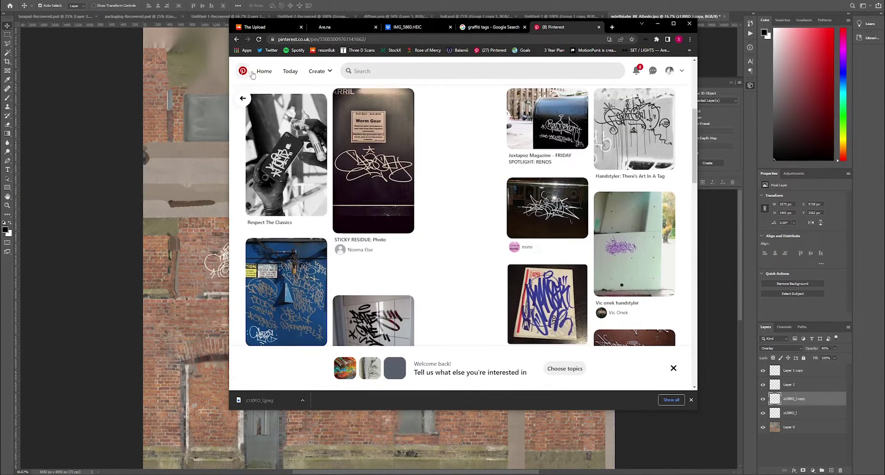
click(242, 98)
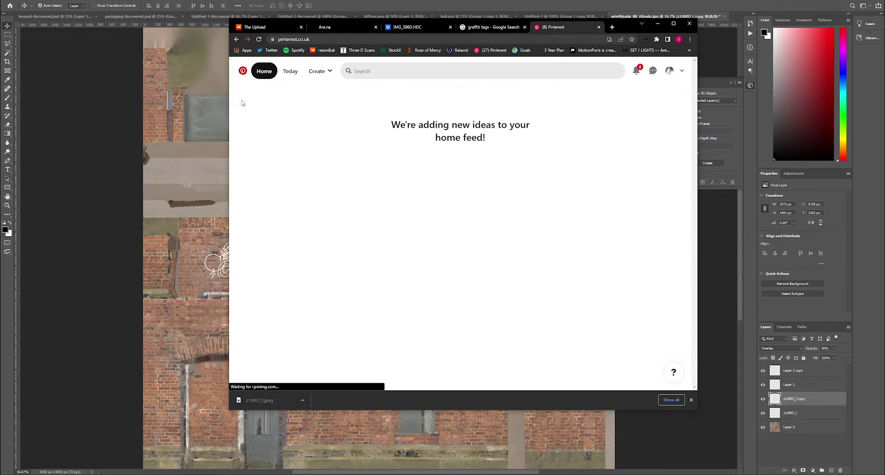
click(373, 72)
click(360, 108)
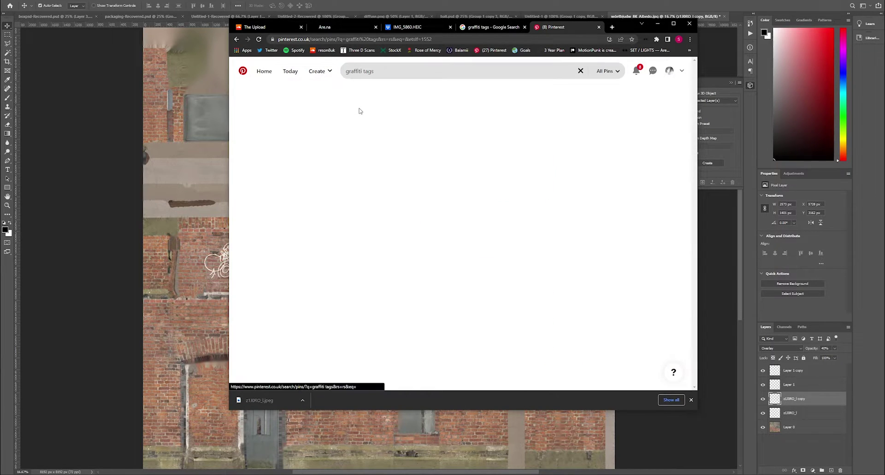
- Browse the graffiti tag pins for another suitable tag, opening the red Ster handstyle pin and the white Skam pin
scroll(456, 222, down, 5)
scroll(455, 221, down, 15)
scroll(547, 223, down, 5)
scroll(547, 223, up, 2)
click(544, 290)
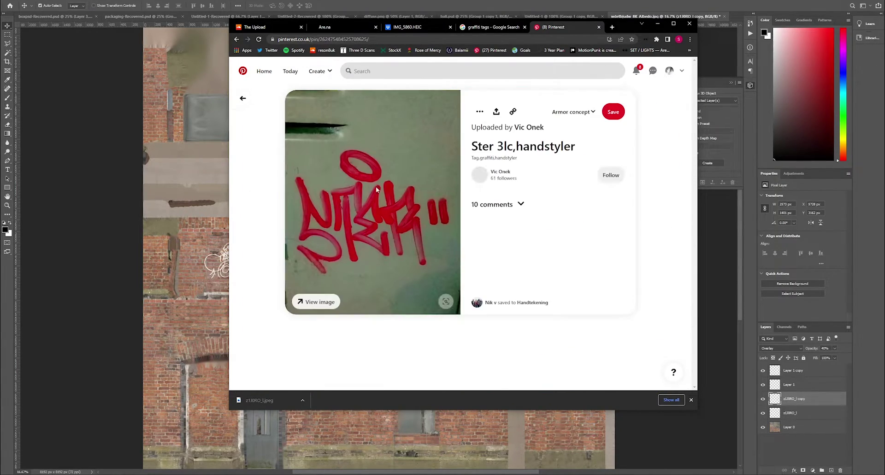
scroll(400, 204, down, 8)
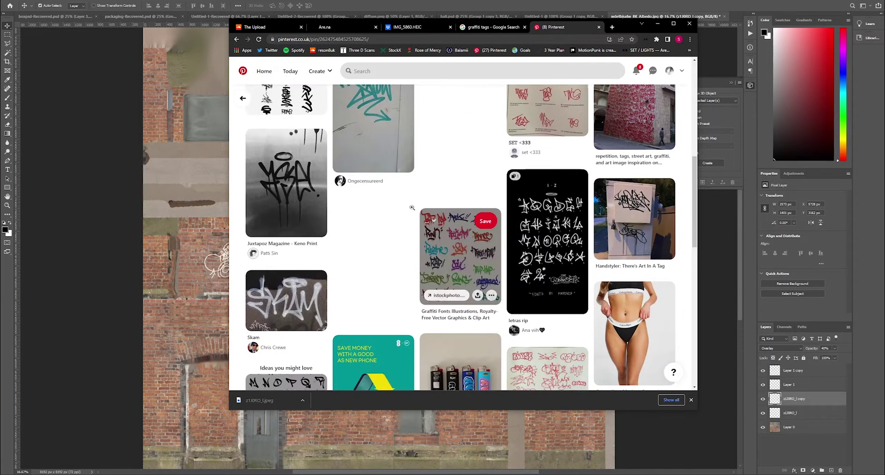
click(292, 304)
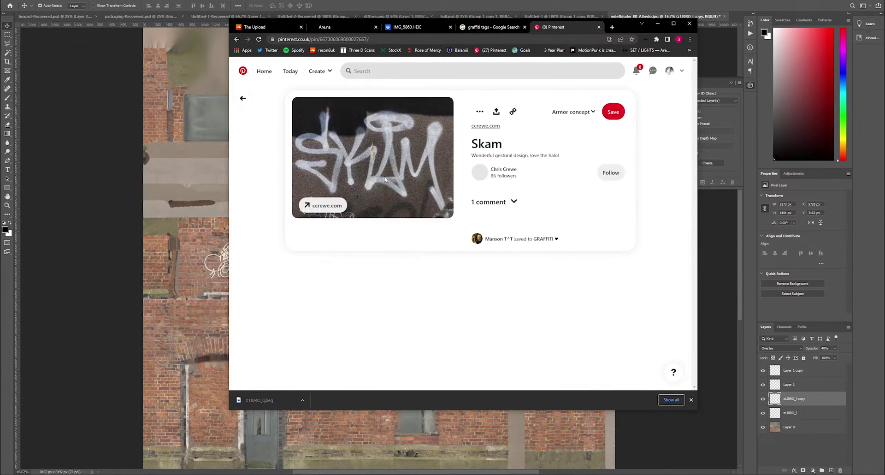
- Copy the white Skam tag image from Pinterest and paste it into the albedo texture in Photoshop
right_click(369, 155)
click(391, 183)
key(alt+Tab)
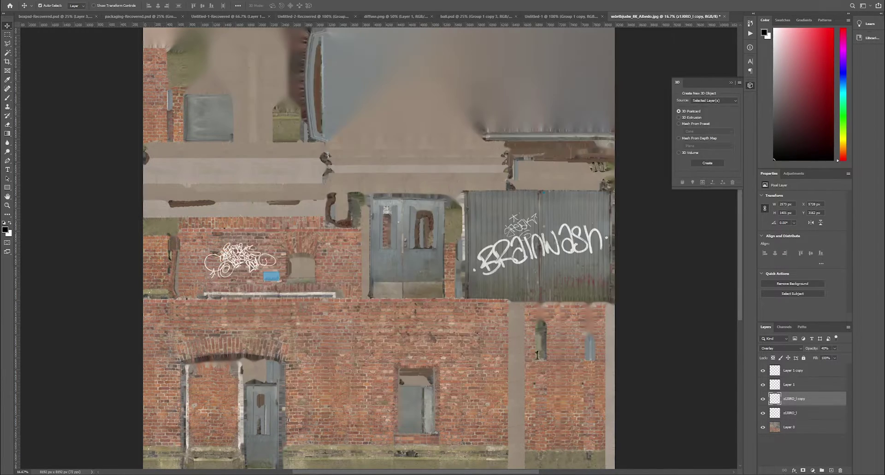
key(ctrl+v)
- Enlarge the pasted Skam image and position it over the lower brick wall
key(ctrl+t)
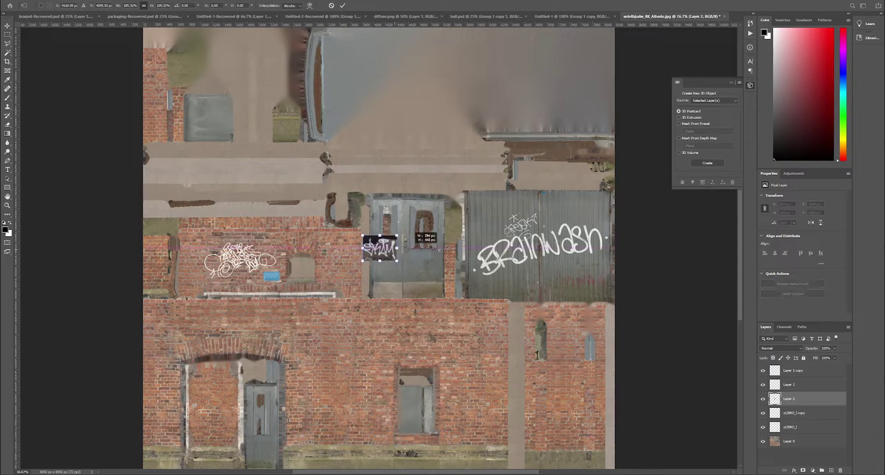
drag(421, 249, 585, 244)
drag(521, 259, 417, 346)
key(Return)
scroll(395, 272, down, 1)
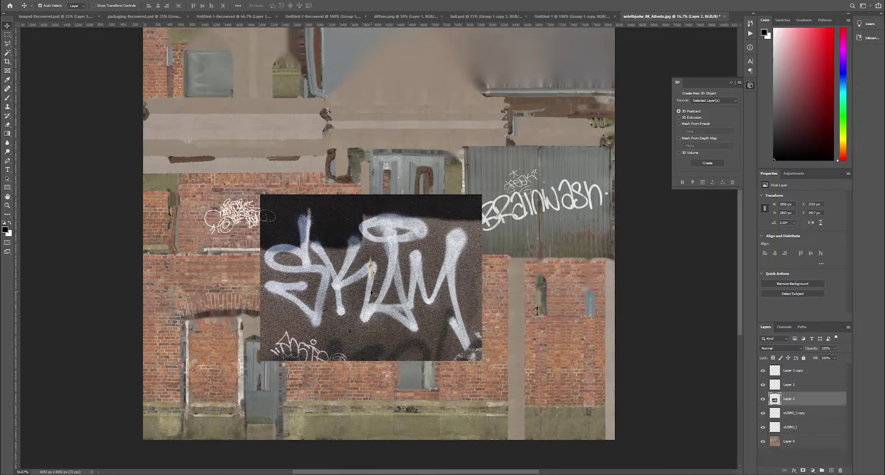
drag(371, 297, 373, 333)
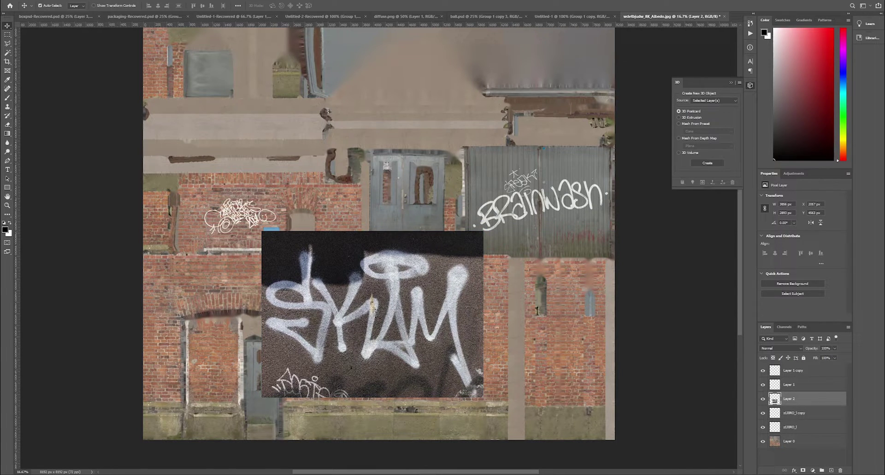
- Apply a Threshold adjustment at level 172 to the Skam image
click(44, 0)
mouse_move(53, 14)
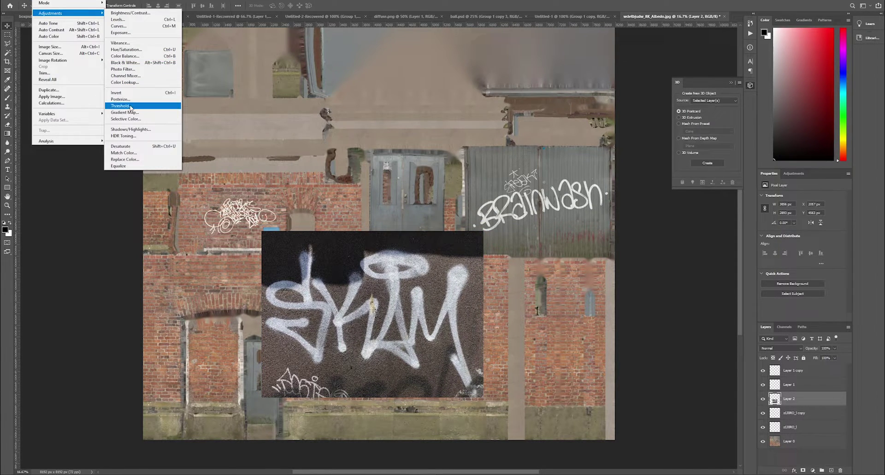
click(130, 108)
mouse_move(639, 159)
mouse_down()
mouse_move(628, 158)
mouse_move(653, 159)
mouse_up()
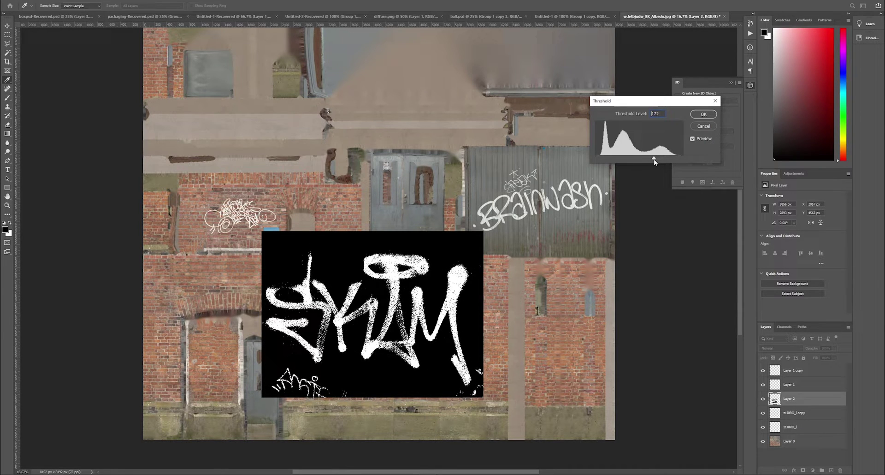
key(Return)
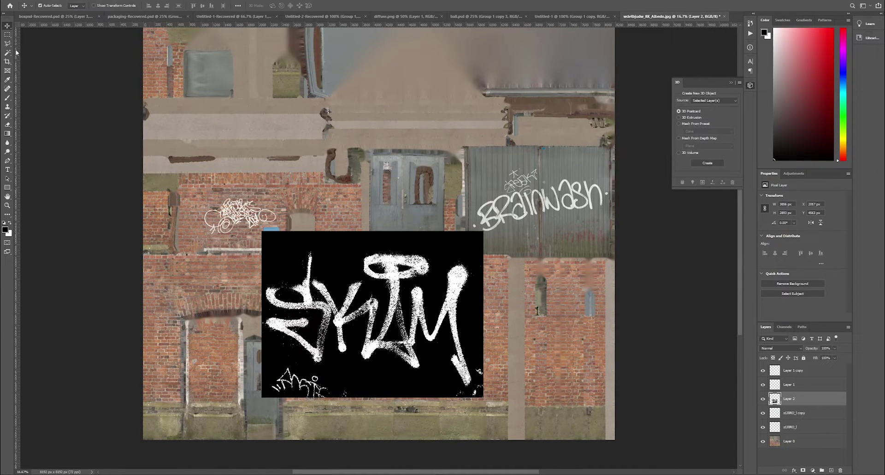
- Lasso and erase the small tag in the Skam image's lower-left corner and the white specks in its lower-right corner
click(8, 45)
click(311, 415)
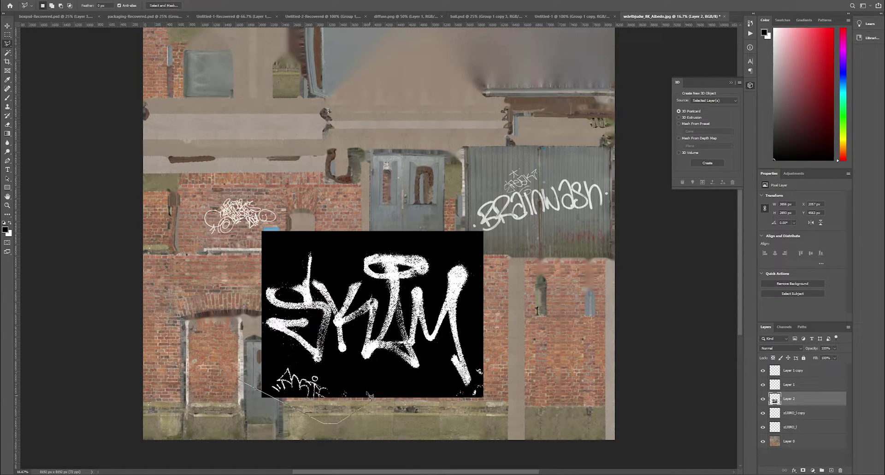
click(321, 369)
click(256, 355)
click(238, 381)
key(Delete)
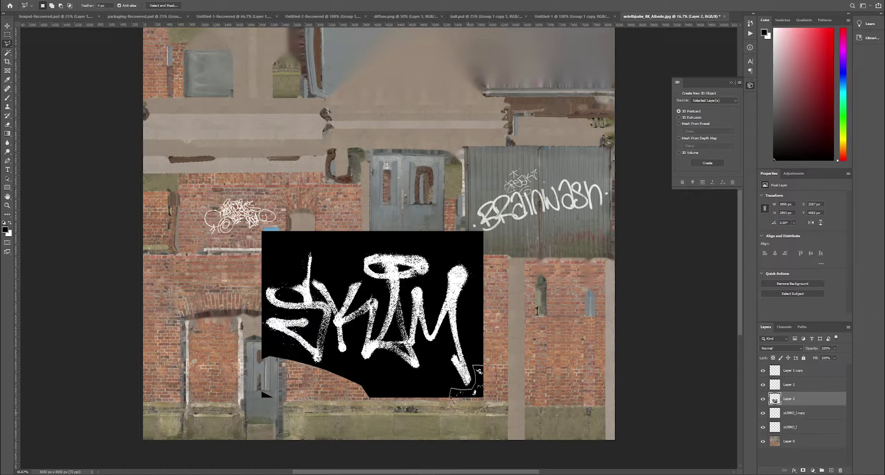
click(453, 401)
key(Delete)
key(ctrl+d)
- Select the black background of the Skam image by Color Range and delete it, leaving only the white lettering
click(84, 2)
click(90, 63)
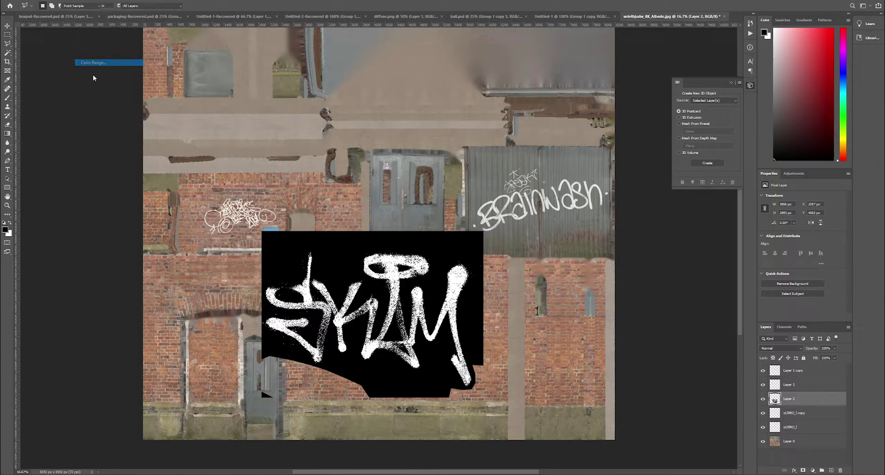
click(494, 106)
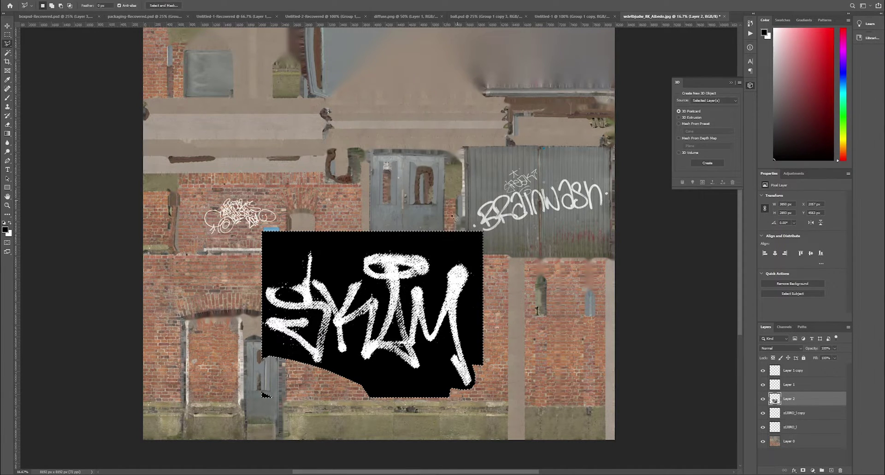
key(Delete)
key(ctrl+d)
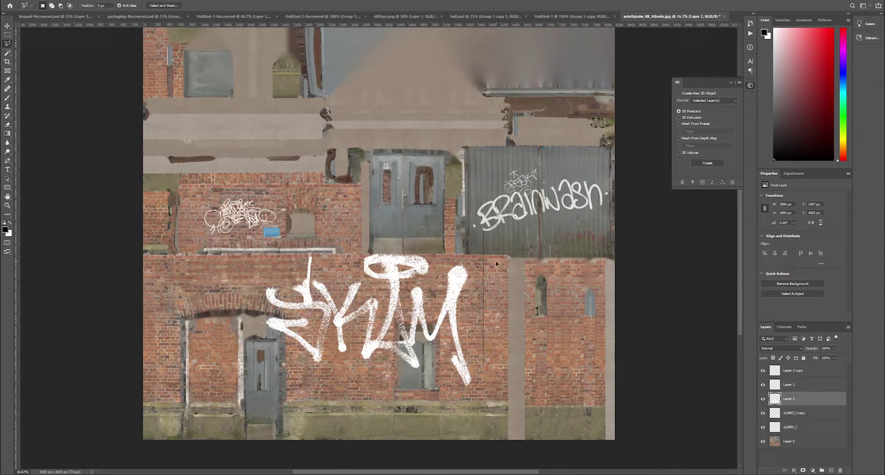
- Scale the Skam tag to 28.46% and move it onto the metal gate beneath the Brainwash tag
key(ctrl+t)
drag(482, 313, 560, 238)
alt+scroll(564, 287, up, 2)
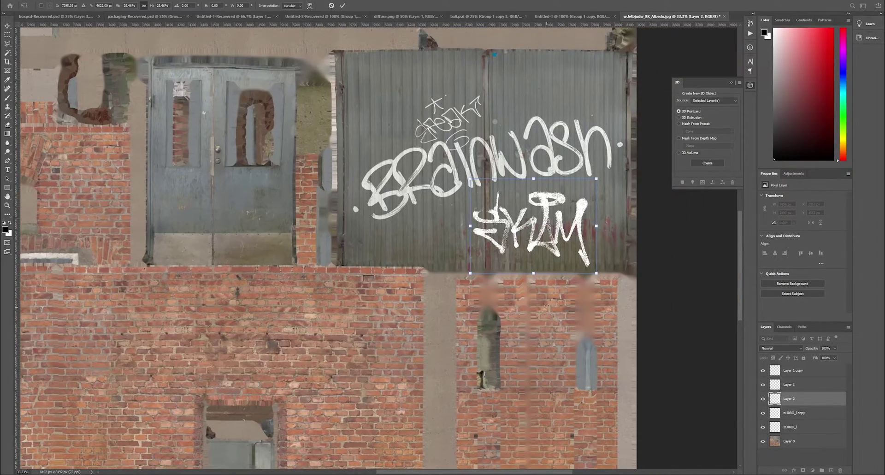
scroll(546, 306, up, 1)
- Rotate the Skam tag slightly clockwise, nudge it under the Brainwash lettering, and compare the gate with its layer hidden and shown
drag(643, 254, 643, 269)
drag(559, 262, 570, 252)
drag(622, 278, 626, 275)
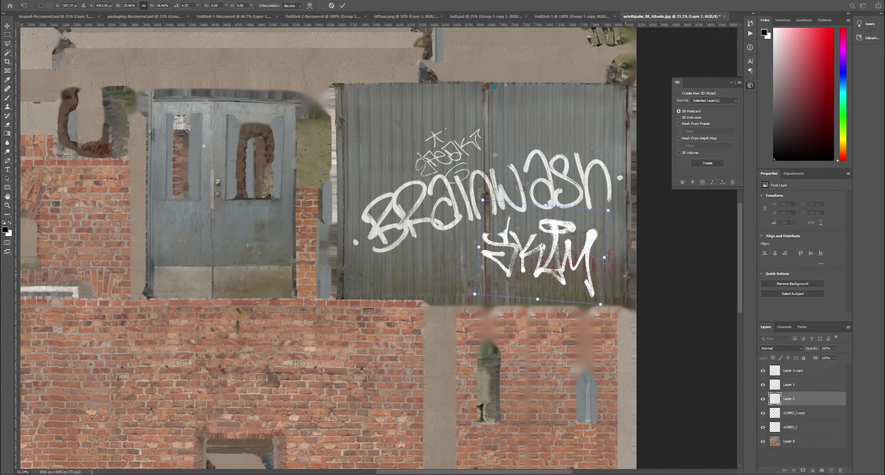
mouse_move(544, 245)
mouse_down()
mouse_move(559, 207)
mouse_move(559, 237)
mouse_move(541, 242)
mouse_up()
key(ctrl+plus)
key(ctrl+plus)
drag(449, 471, 496, 471)
click(571, 169)
scroll(566, 364, up, 1)
click(763, 399)
click(763, 399)
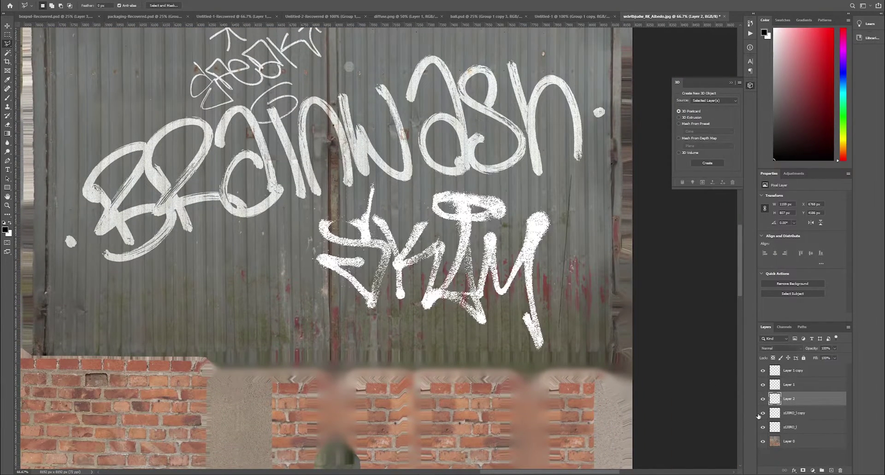
- Add a new layer above the Skam tag layer and draw a rectangular selection around the tag
click(832, 469)
click(5, 34)
drag(268, 123, 561, 382)
right_click(479, 289)
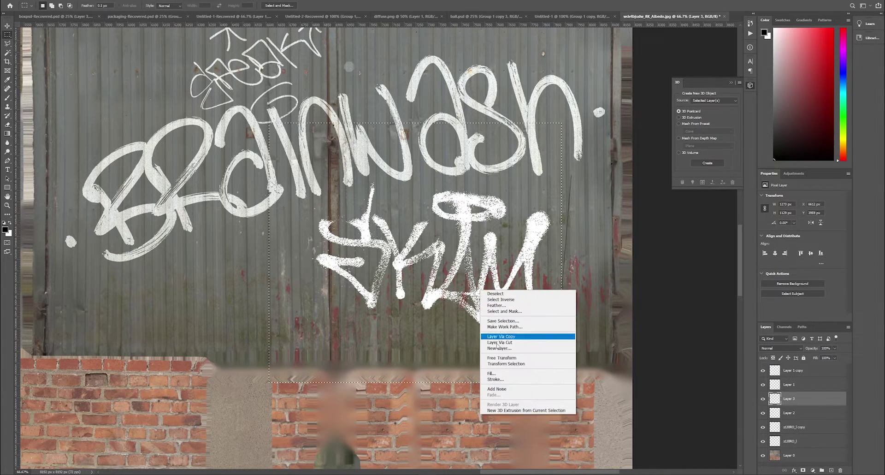
- Fill the rectangular selection with solid red in Normal mode at 100% opacity
click(497, 373)
click(378, 106)
click(369, 114)
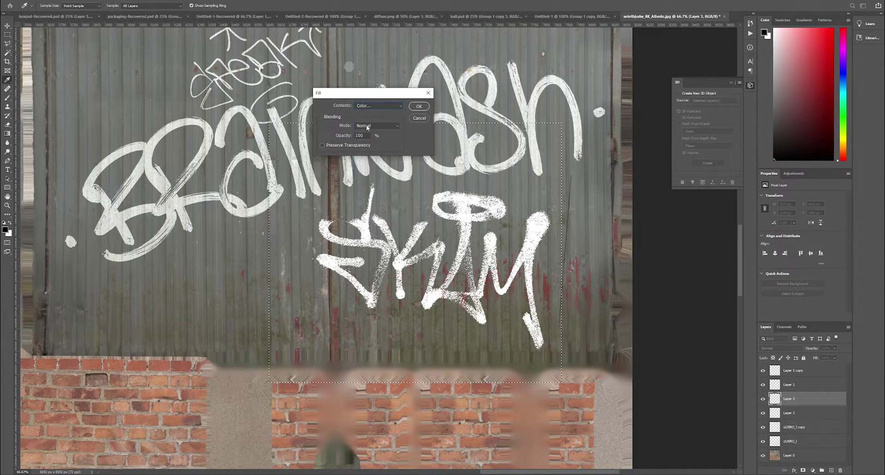
click(542, 101)
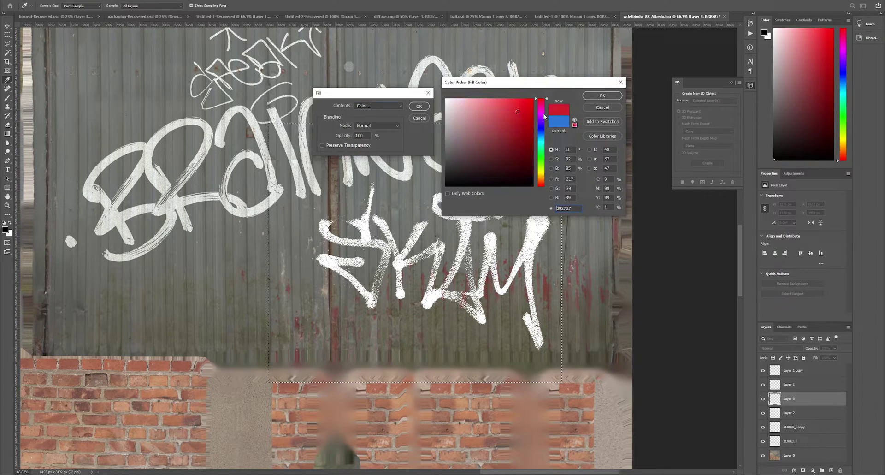
click(602, 95)
click(418, 107)
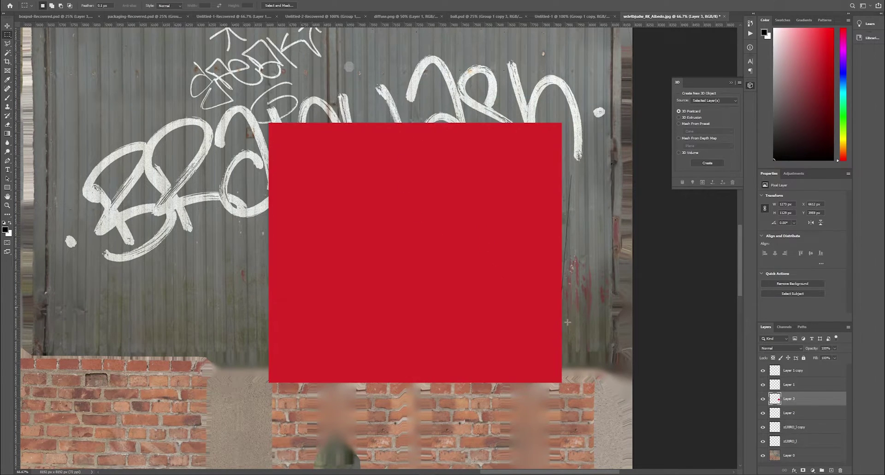
- Clip the red fill layer to the Skam tag layer and merge the two layers
right_click(809, 400)
click(814, 238)
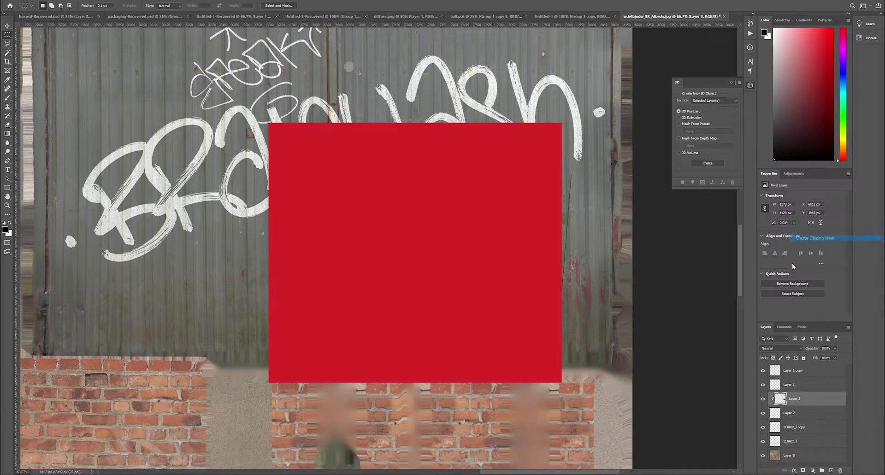
shift+click(789, 417)
click(783, 399)
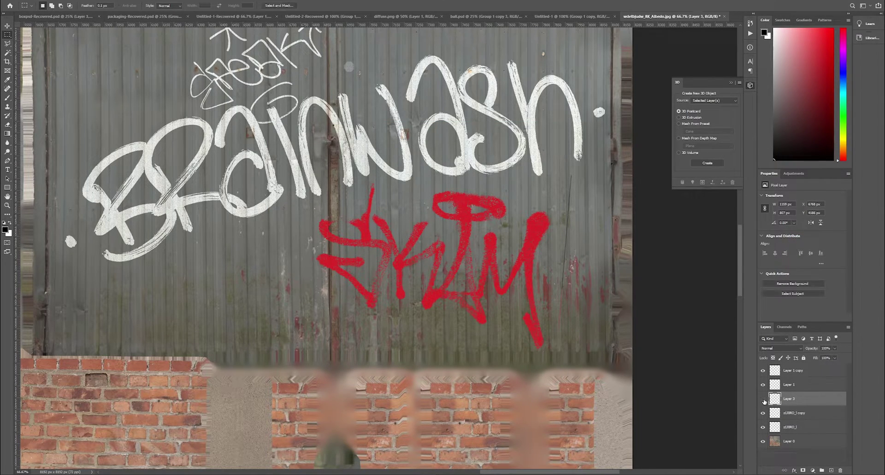
- Set the red Skam tag layer's blend mode to Overlay, trying a duplicate of it on top and deleting the duplicate
click(782, 348)
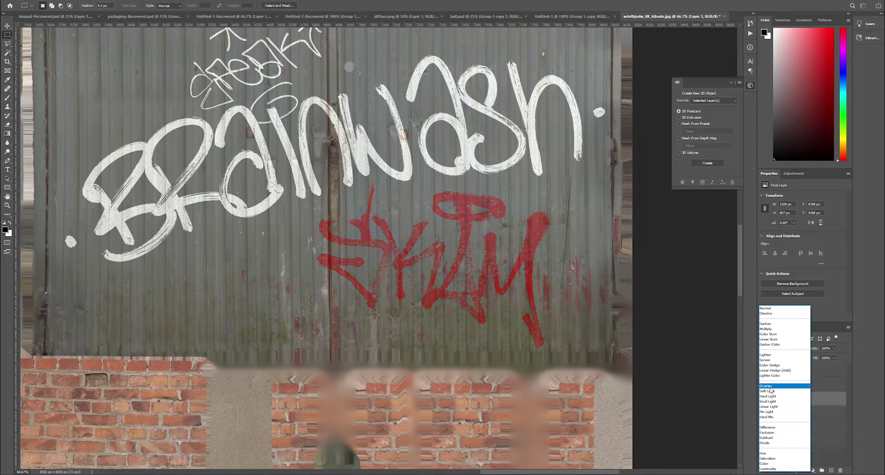
click(769, 386)
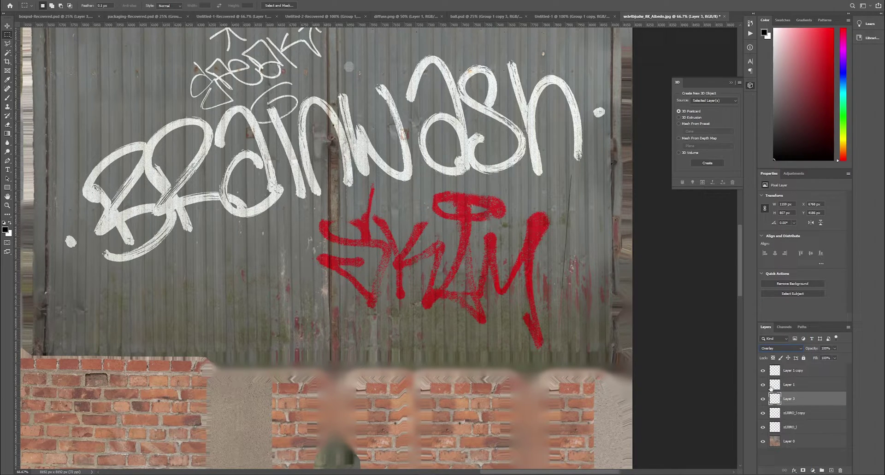
key(ctrl+j)
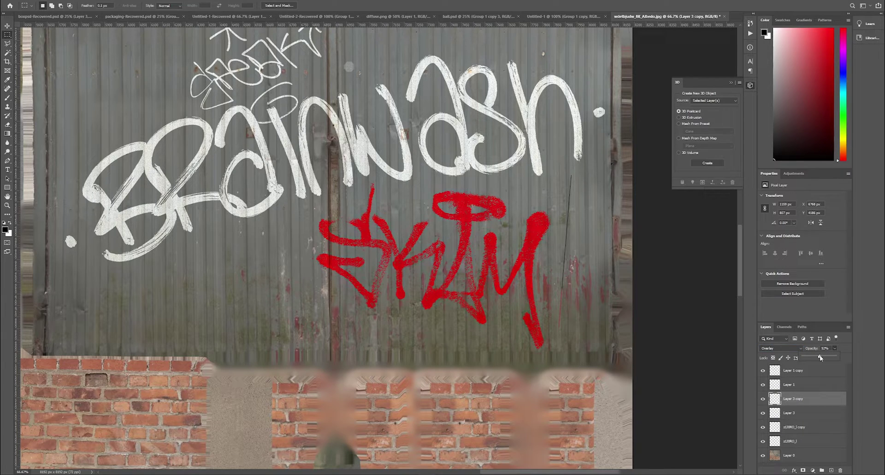
key(Delete)
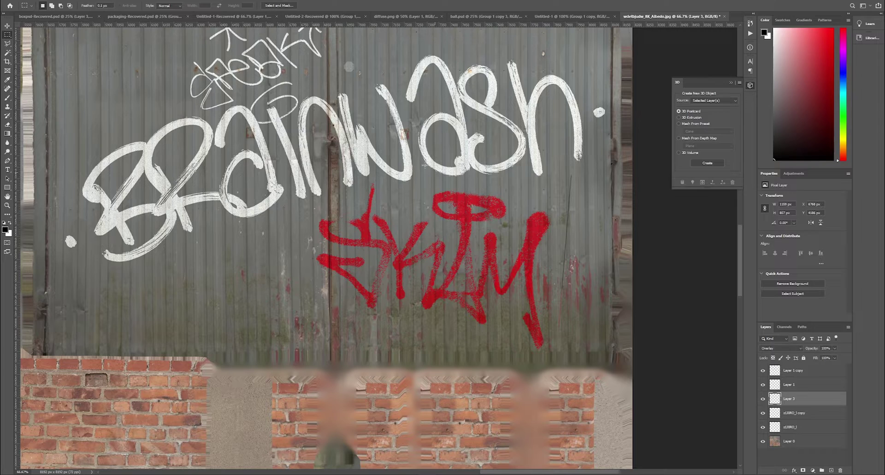
- Lasso the stray thin vertical line beside the red Skam tag and erase it
click(84, 0)
mouse_move(95, 0)
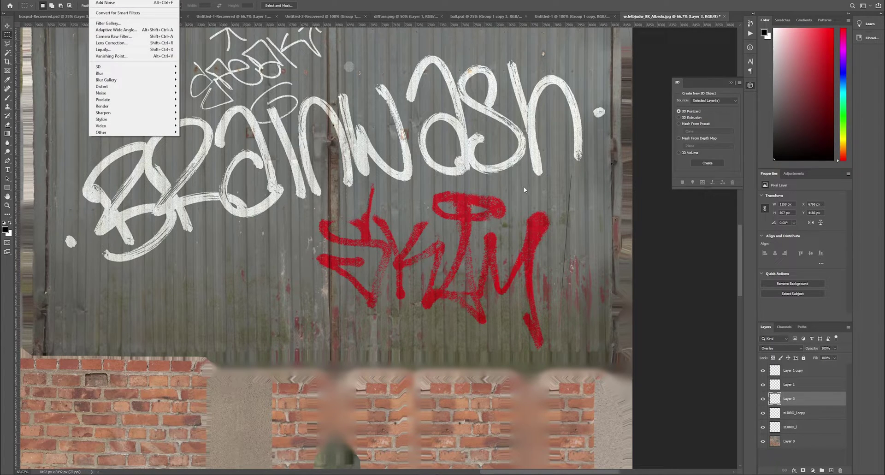
click(7, 44)
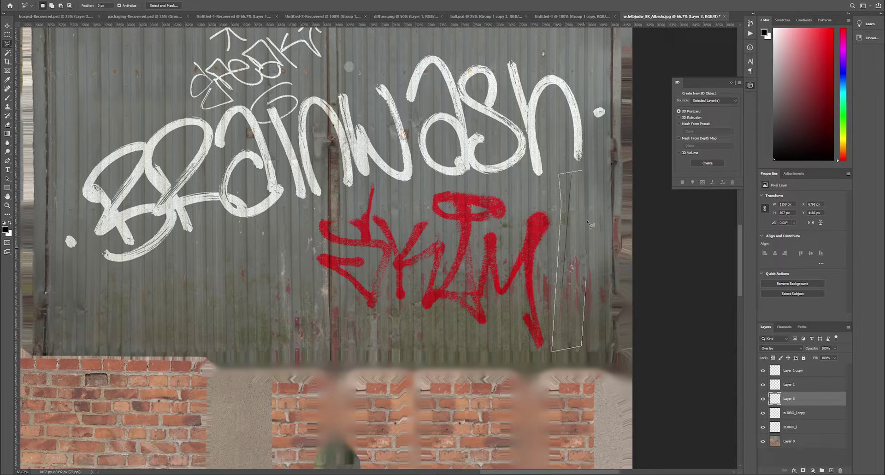
click(582, 174)
click(570, 199)
- Add 21.09% uniform noise with Monochromatic off to the red Skam tag layer
click(102, 1)
mouse_move(118, 87)
click(196, 92)
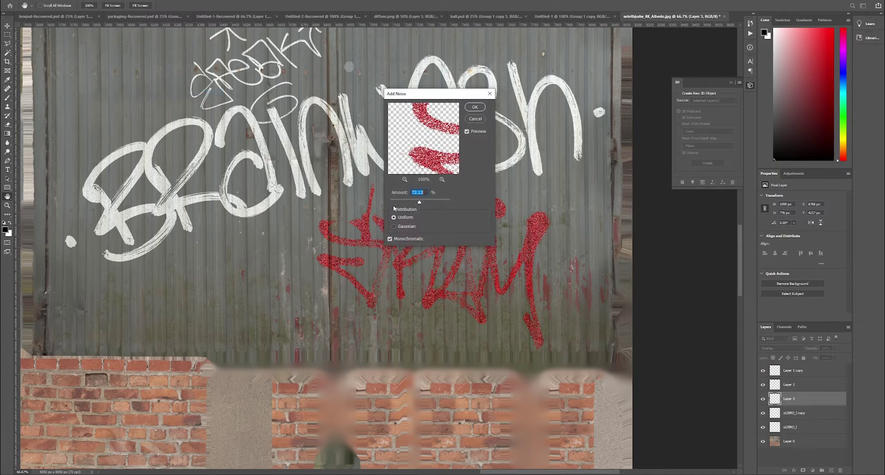
drag(399, 203, 405, 201)
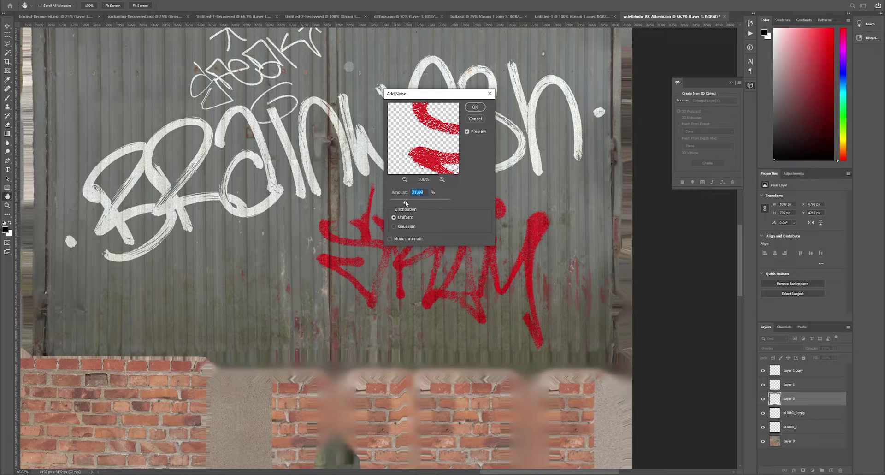
click(474, 107)
- Reposition the red Skam tag just below the Brainwash lettering on the metal gate
key(ctrl+t)
drag(456, 226, 457, 189)
key(Return)
key(l)
alt+scroll(477, 266, down, 4)
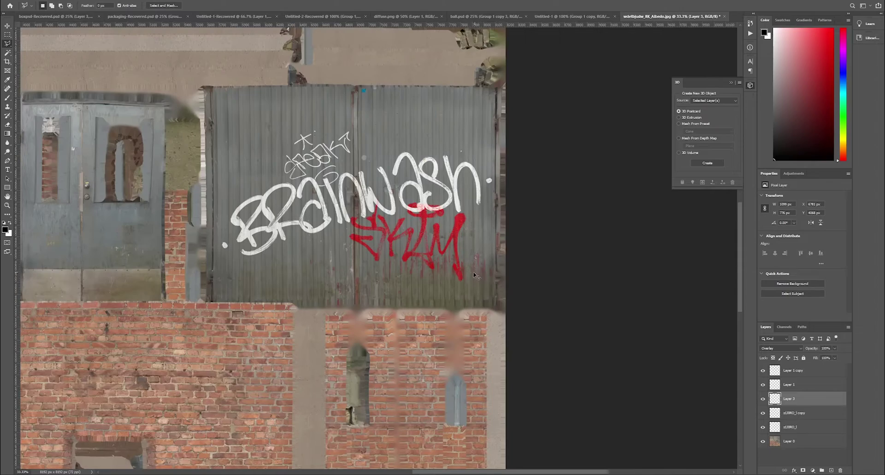
alt+scroll(405, 273, up, 2)
key(ctrl+t)
drag(418, 236, 422, 260)
key(Return)
alt+scroll(445, 278, down, 3)
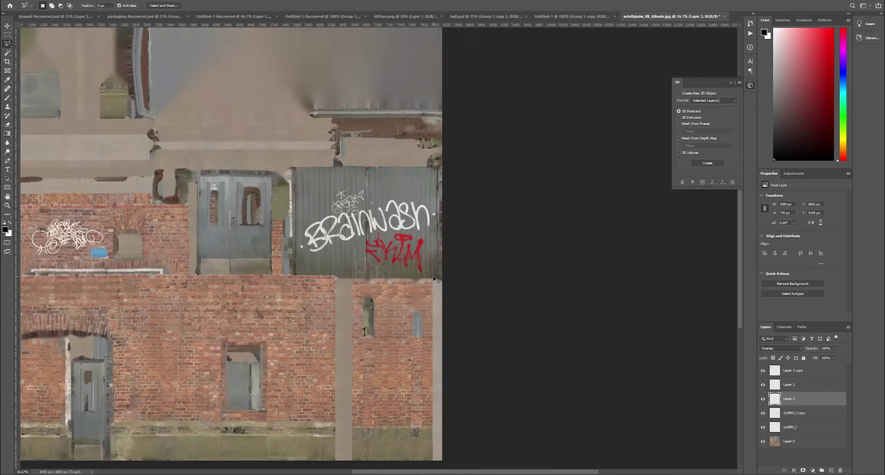
alt+scroll(499, 291, up, 1)
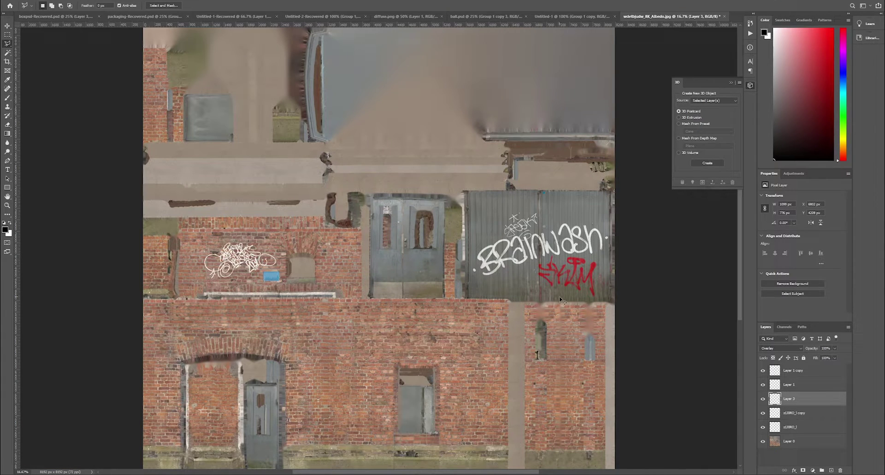
key(ctrl+minus)
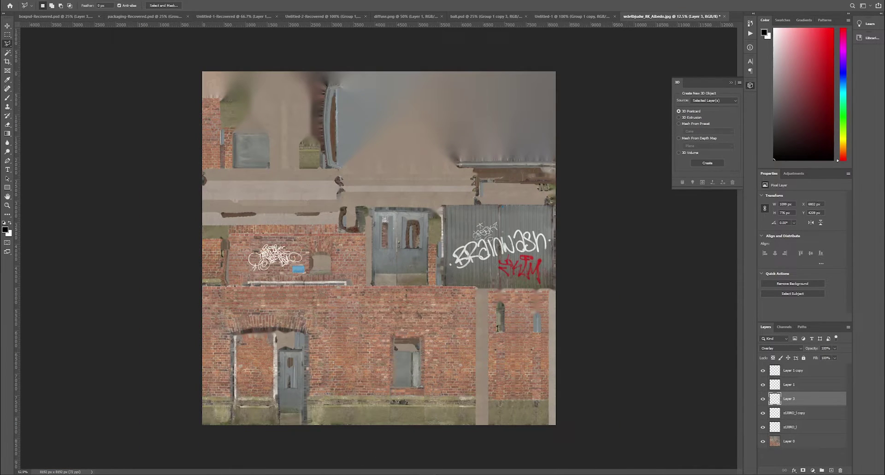
- Switch to the browser, browse related graffiti pins on Pinterest to the green Vandal tag on black, and copy its image
key(alt+Tab)
scroll(369, 297, down, 5)
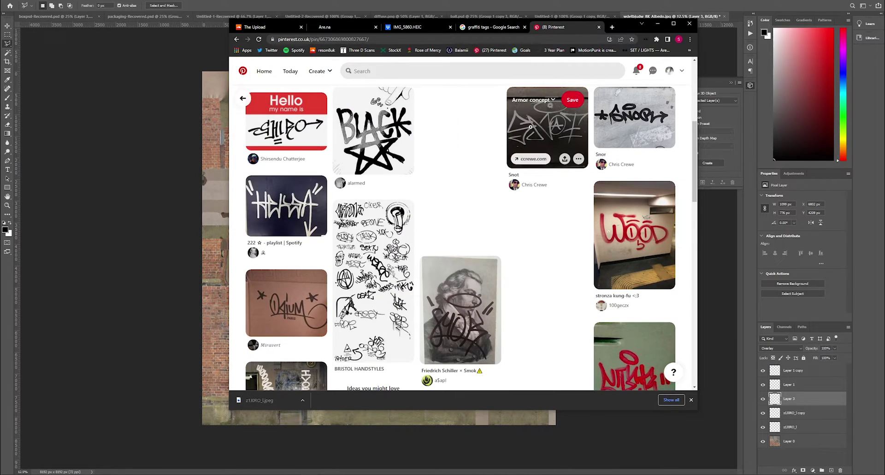
click(529, 127)
scroll(383, 209, down, 10)
scroll(419, 200, up, 1)
click(307, 215)
scroll(380, 207, down, 1)
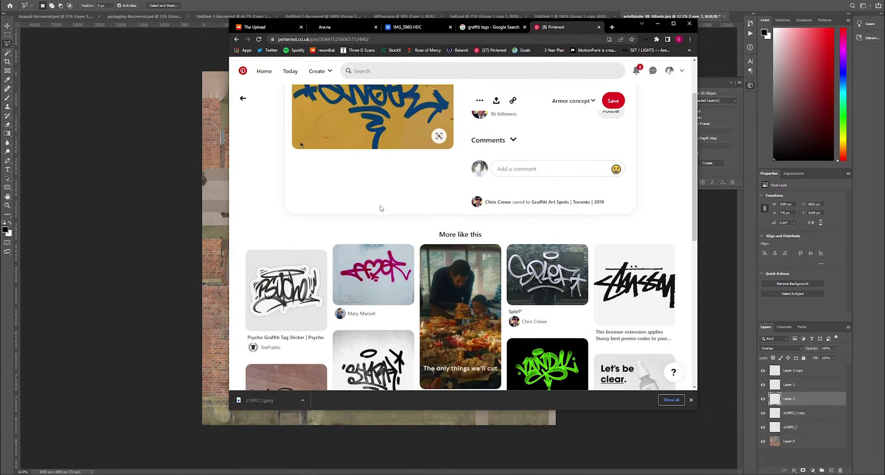
mouse_move(550, 278)
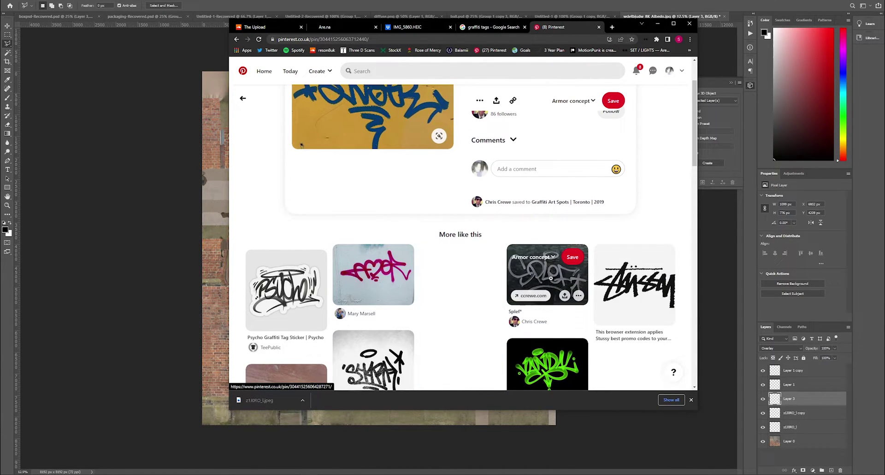
scroll(550, 278, down, 5)
click(544, 162)
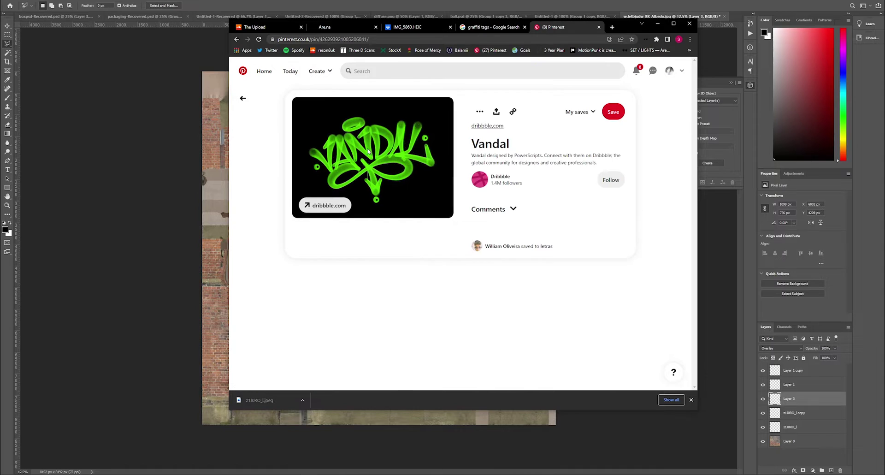
right_click(368, 149)
click(392, 172)
- Return to Photoshop, paste the Vandal image into the albedo texture, enlarge it to about 3460 px wide and place it over the double doors
click(322, 17)
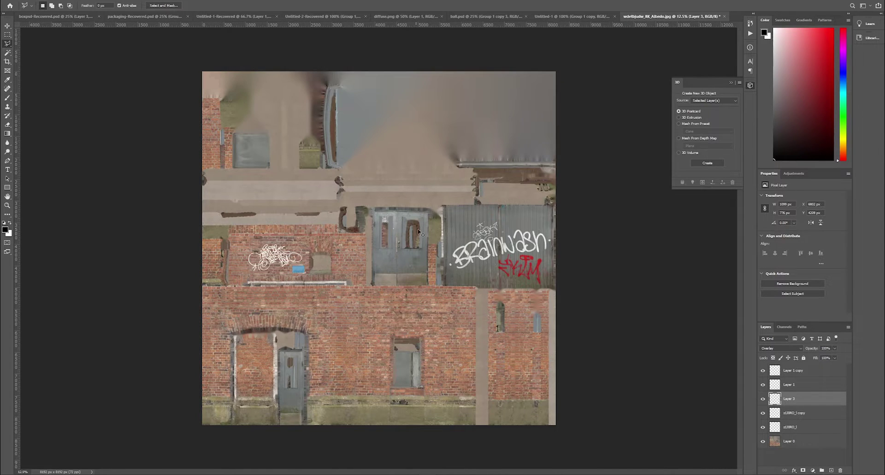
key(ctrl+v)
key(ctrl+t)
drag(391, 248, 517, 248)
drag(467, 270, 386, 271)
key(Return)
key(l)
key(ctrl+plus)
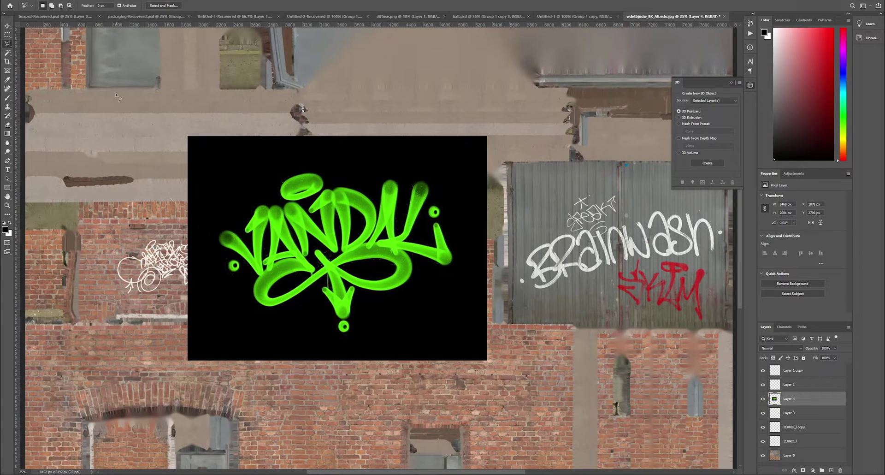
- Try to remove the green Vandal tag's black background by deleting a Color Range selection of it
click(83, 0)
click(92, 62)
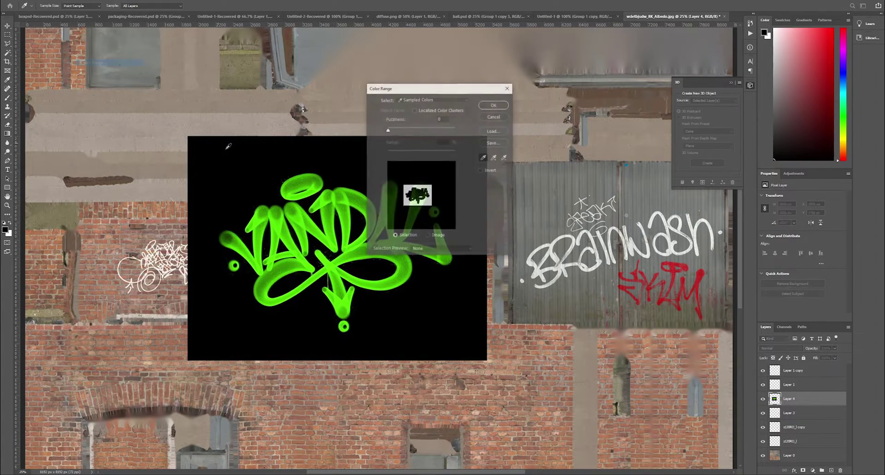
click(493, 105)
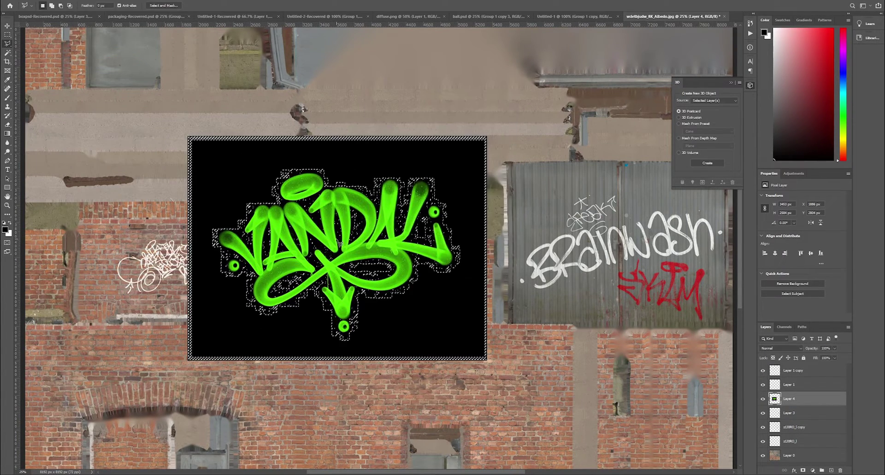
key(Delete)
key(ctrl+z)
key(ctrl+d)
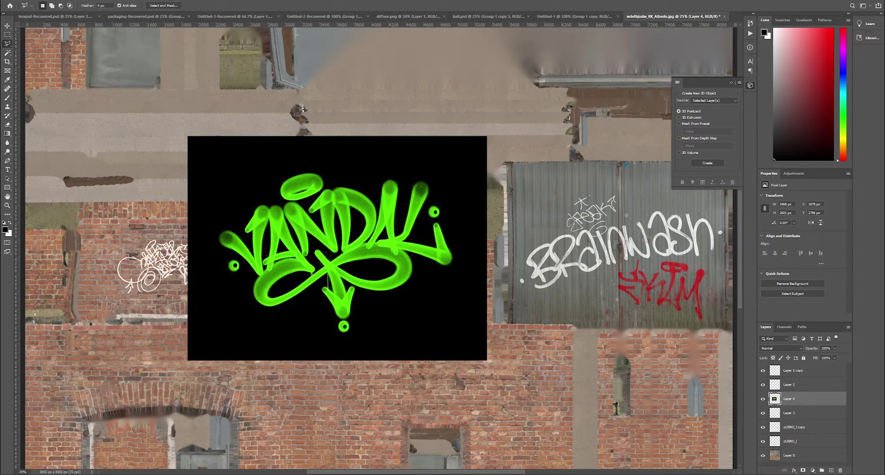
- Apply a Threshold adjustment with level 50 to the Vandal layer
click(40, 0)
mouse_move(61, 14)
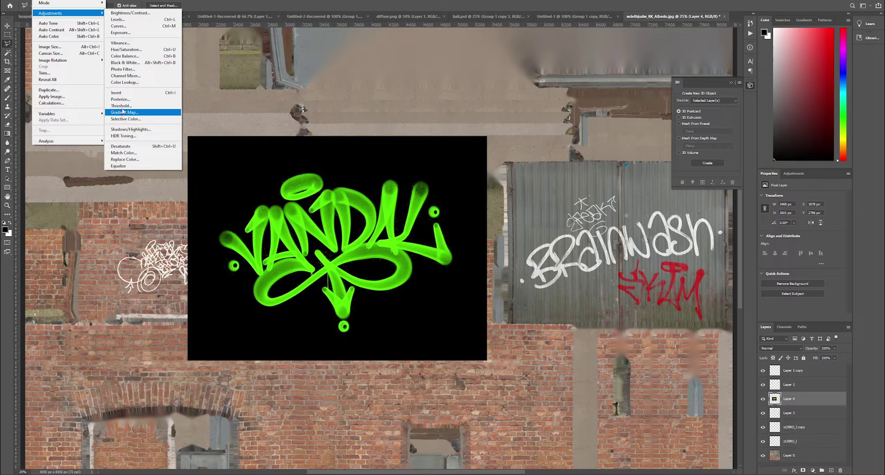
click(121, 105)
drag(639, 158, 618, 160)
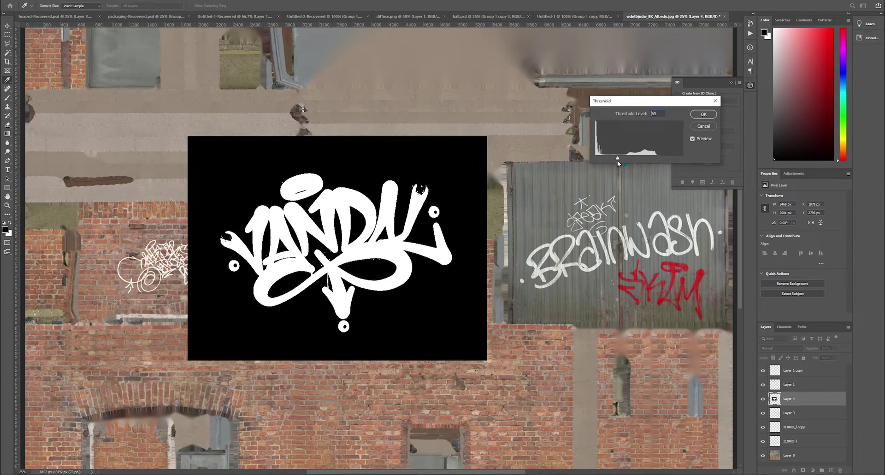
mouse_move(612, 159)
mouse_down()
mouse_move(663, 159)
mouse_move(612, 160)
mouse_up()
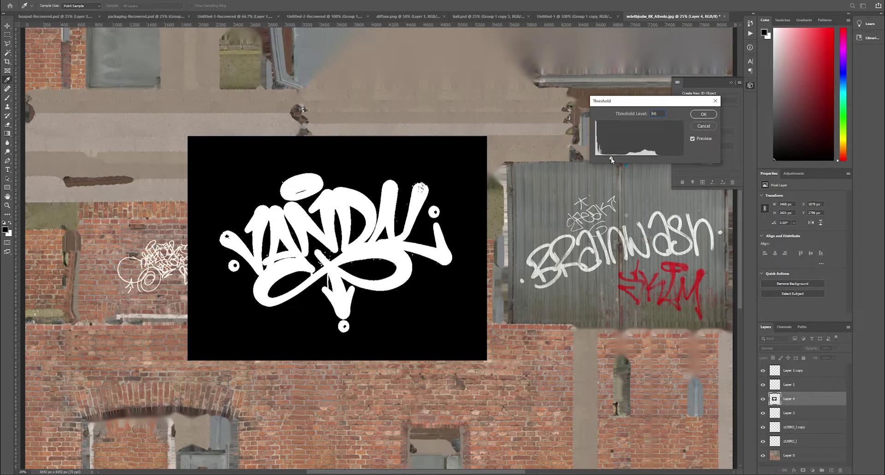
click(704, 115)
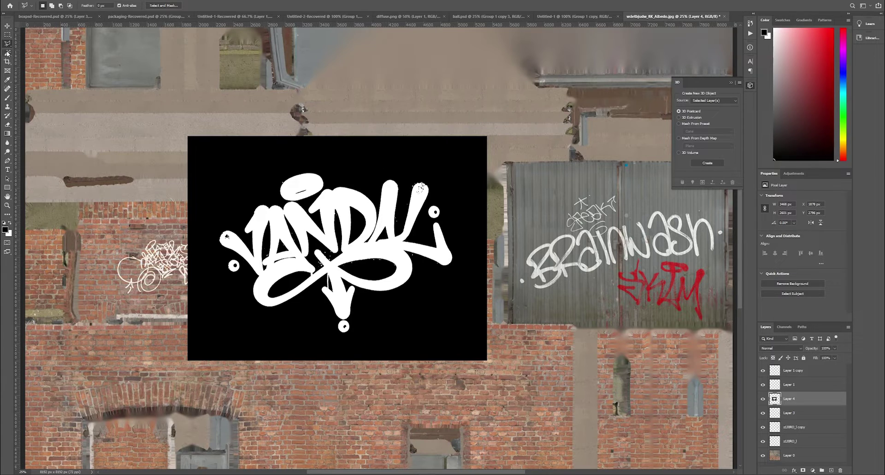
- Select the black background of the Vandal layer by Color Range with fuzziness 0 and delete it
click(82, 0)
click(97, 62)
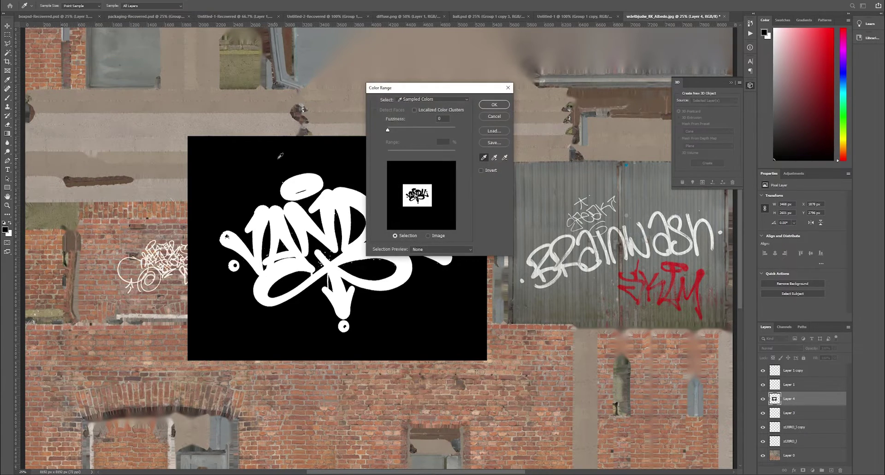
click(494, 104)
key(Delete)
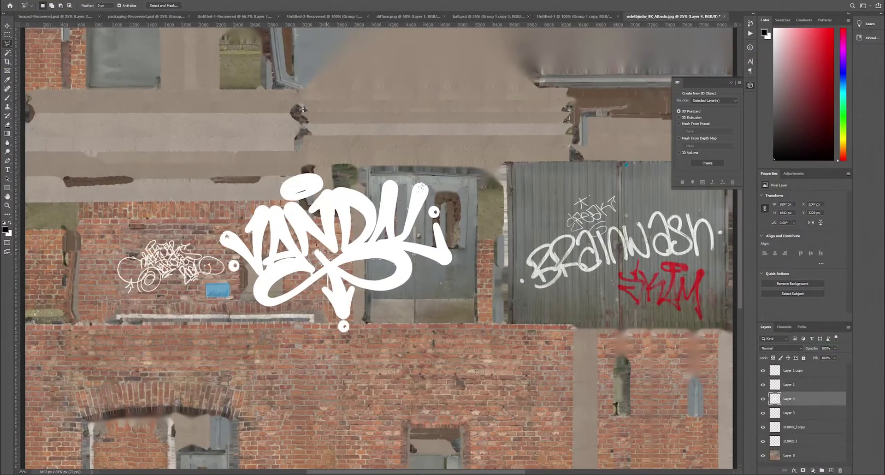
- Scale the white Vandal tag to about 41% and place it on the lower brick wall between the window and the plain vertical strip
scroll(490, 361, down, 5)
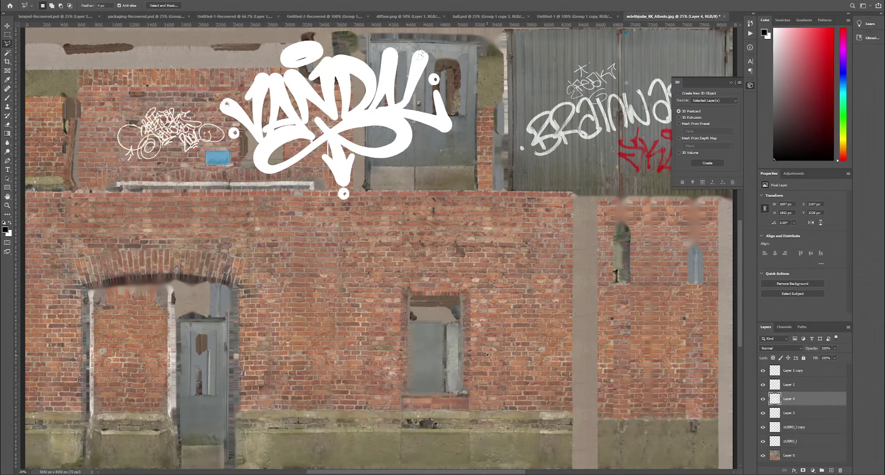
key(ctrl+t)
drag(450, 121, 563, 350)
drag(529, 352, 536, 352)
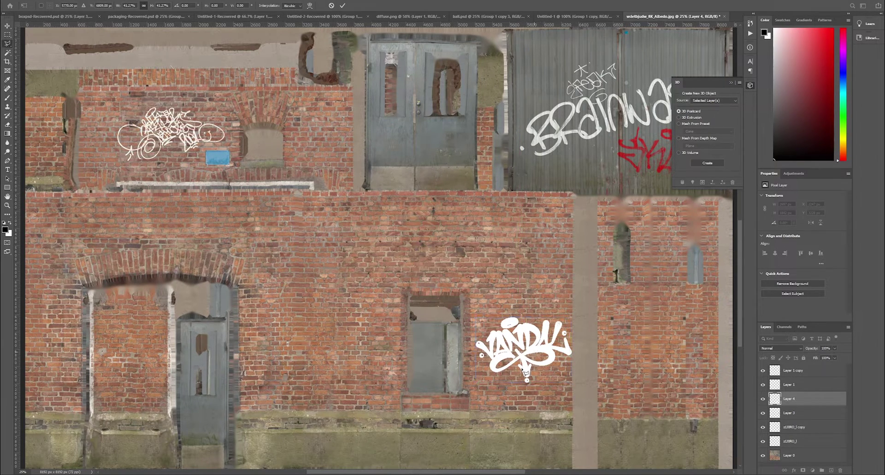
key(Return)
- Add a new empty layer directly above the Vandal tag layer
key(ctrl+plus)
ctrl+scroll(463, 340, down, 6)
scroll(463, 340, down, 2)
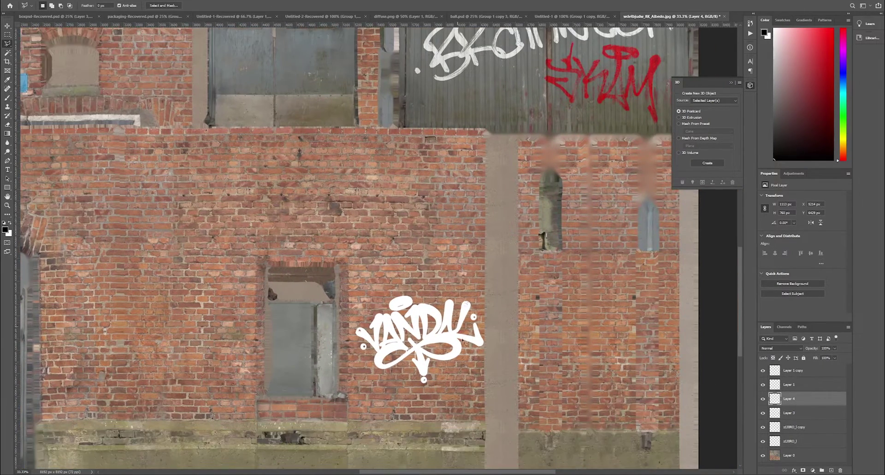
drag(267, 283, 267, 217)
key(ctrl+plus)
key(ctrl+plus)
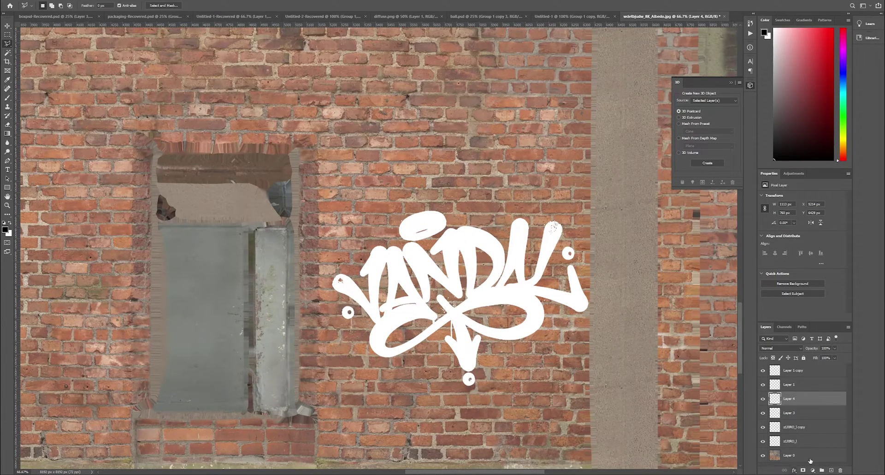
click(831, 470)
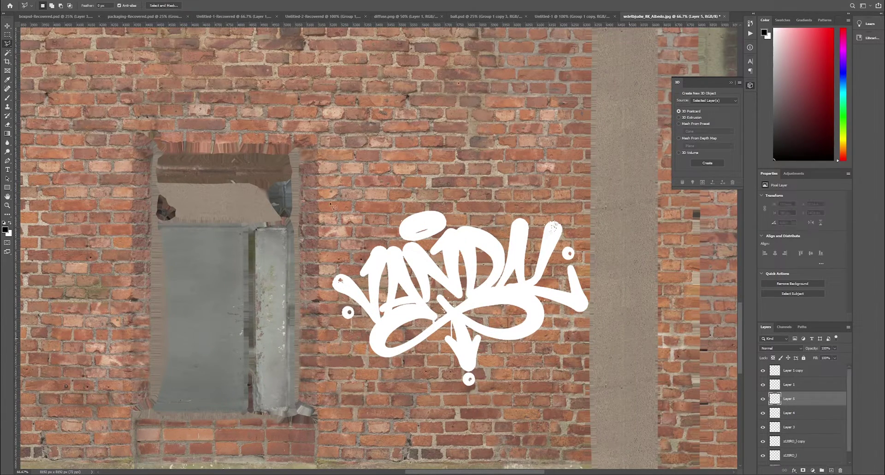
- Select a rectangle of about 1370 by 1108 px around the Vandal tag and fill it with green (#83d927) on the new layer
click(8, 34)
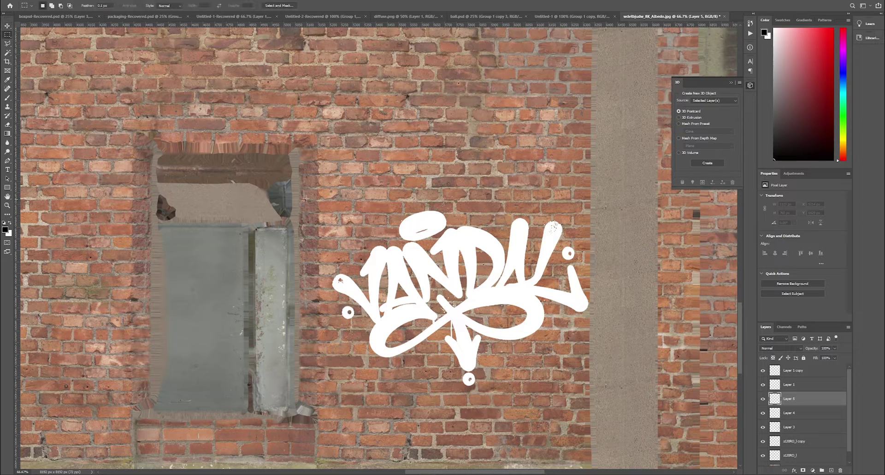
right_click(463, 318)
click(507, 391)
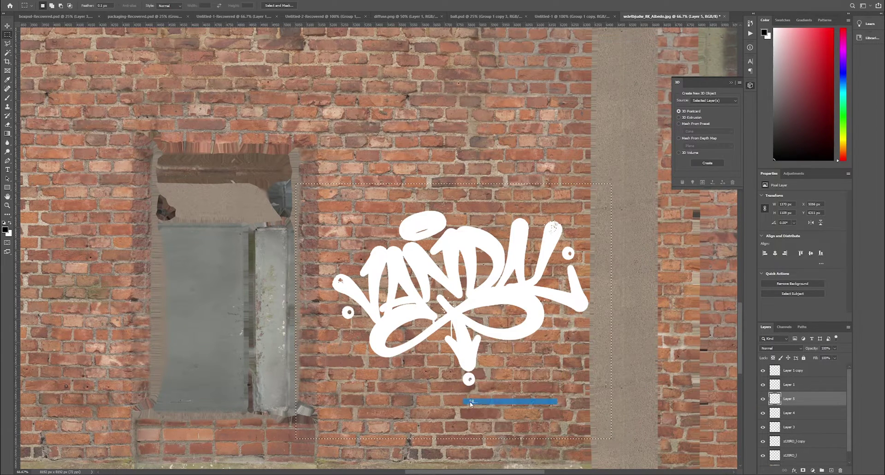
click(367, 105)
click(364, 121)
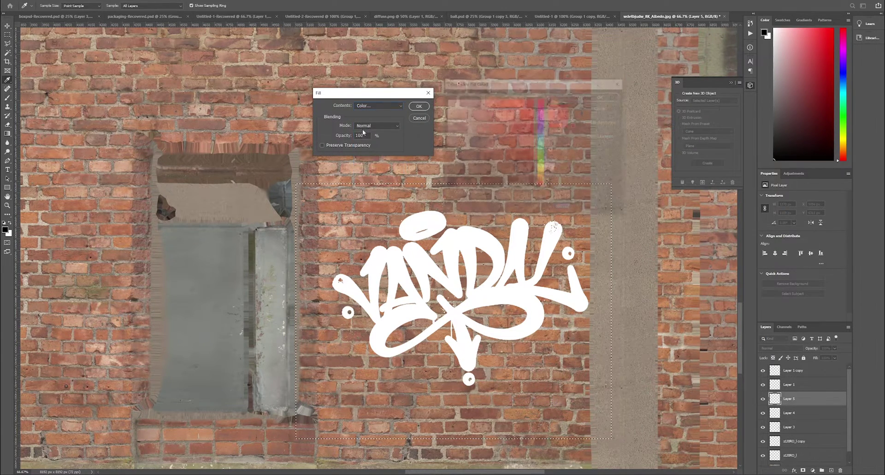
click(542, 159)
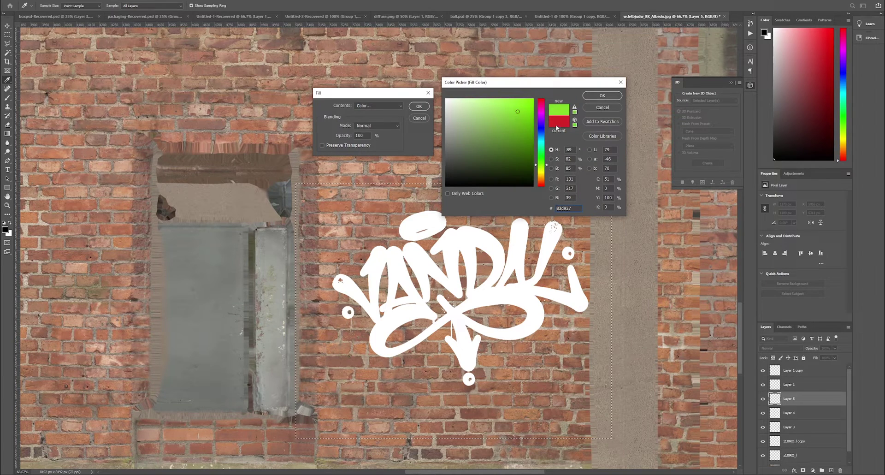
click(602, 95)
click(417, 106)
- Clip the green fill layer to the Vandal tag layer and merge the two layers
key(m)
right_click(790, 405)
click(814, 238)
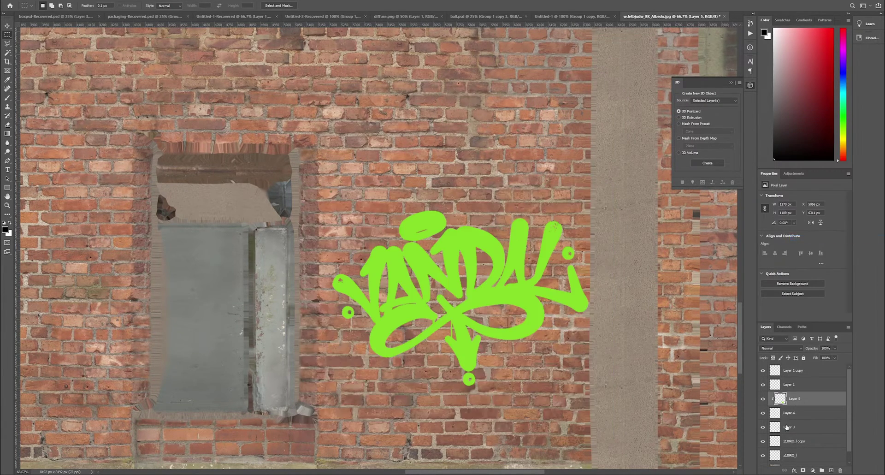
shift+click(791, 412)
click(794, 398)
- Set the merged green Vandal layer's blend mode to Overlay and duplicate the layer
click(780, 348)
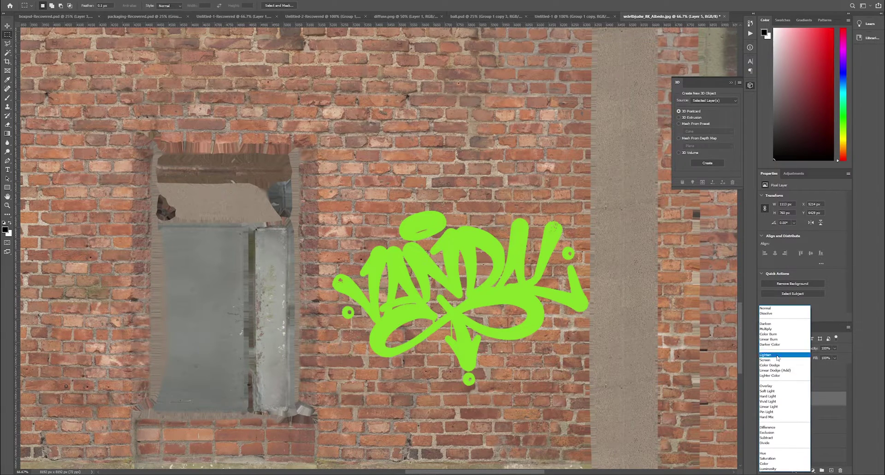
click(774, 386)
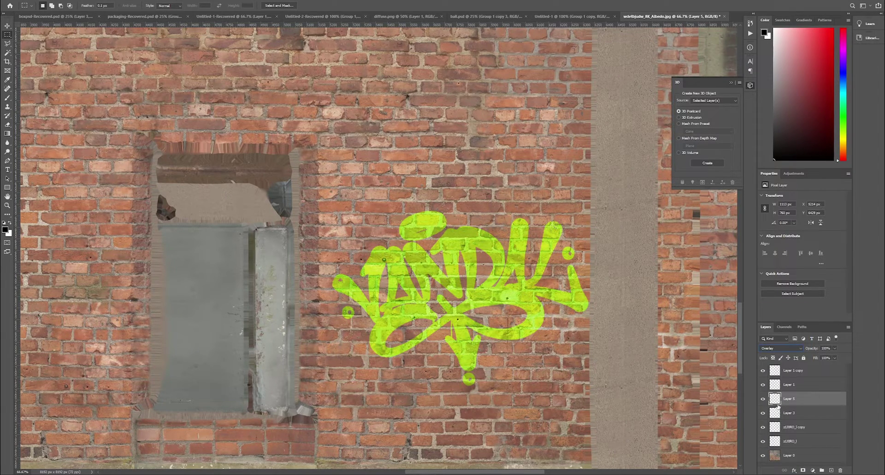
click(97, 0)
mouse_move(135, 96)
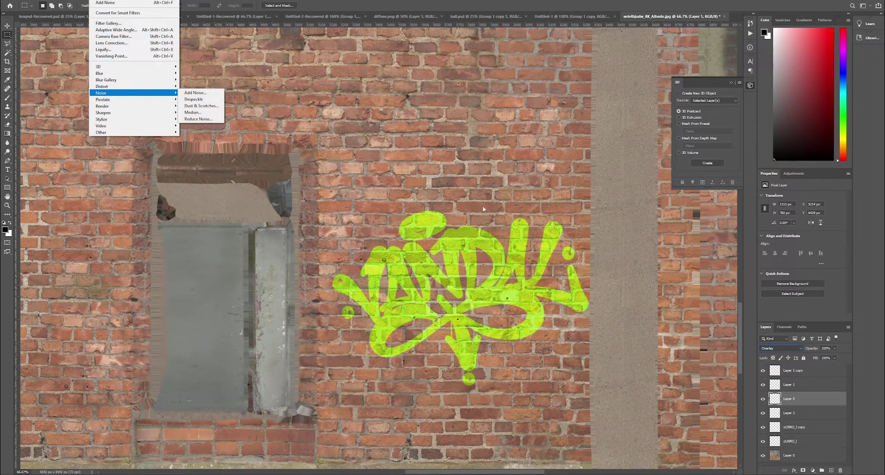
click(791, 401)
key(ctrl+j)
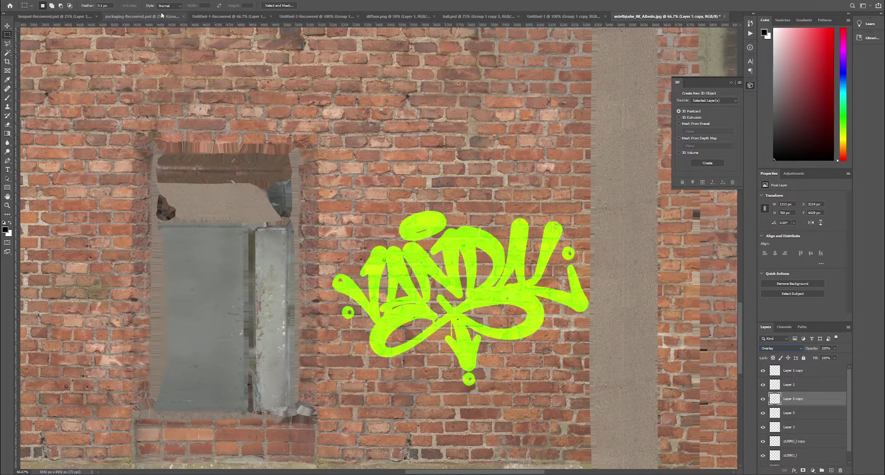
- Lower the duplicate Vandal layer's saturation to -70 with Hue/Saturation
click(42, 0)
mouse_move(93, 10)
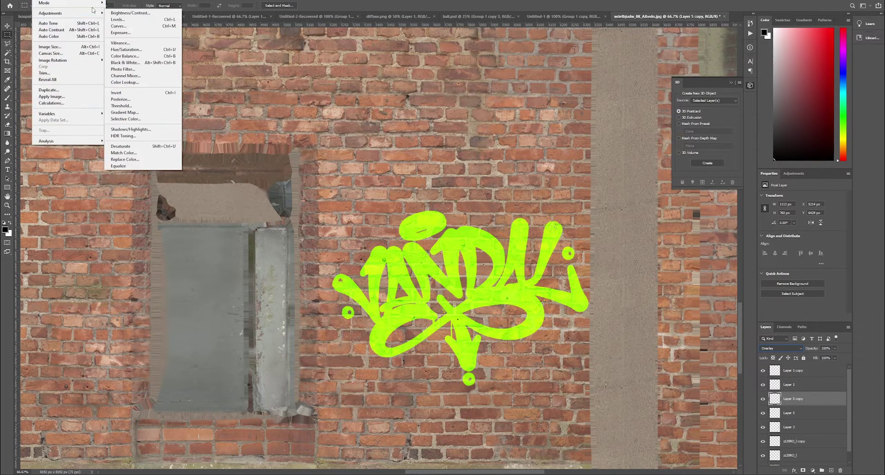
click(126, 49)
mouse_move(637, 239)
mouse_down()
mouse_move(615, 237)
mouse_move(626, 241)
mouse_up()
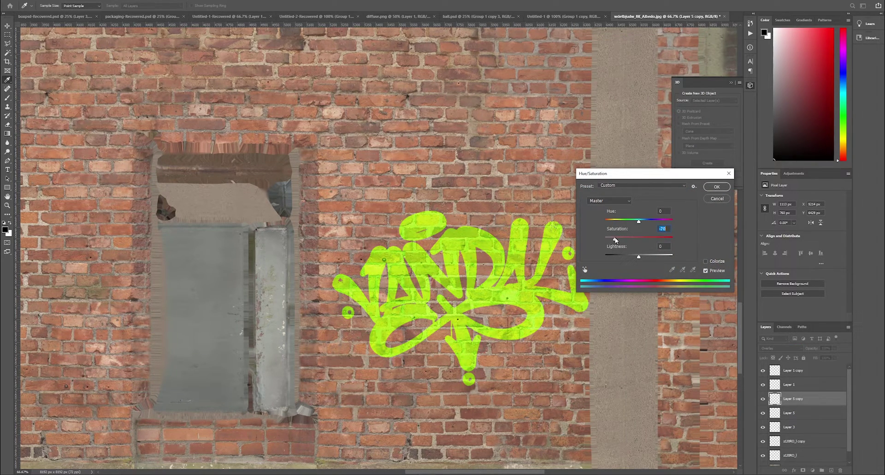
click(716, 187)
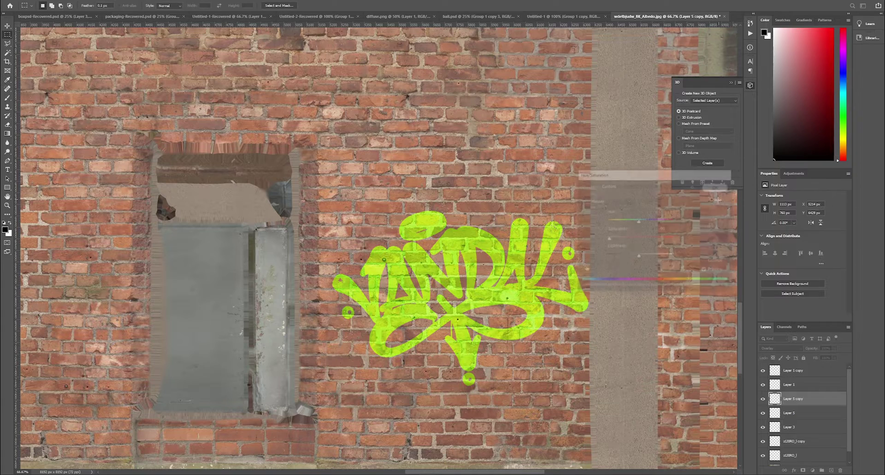
- Add 31.90% uniform noise with Monochromatic off to the duplicate Vandal layer
click(98, 0)
mouse_move(154, 94)
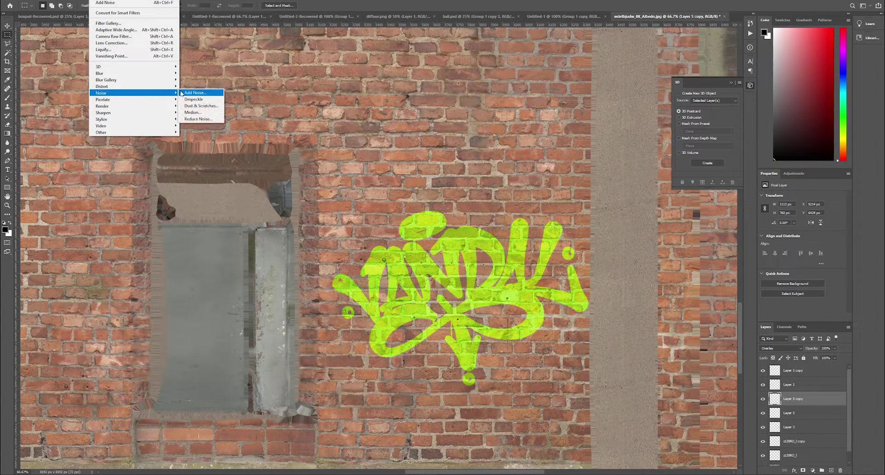
click(196, 93)
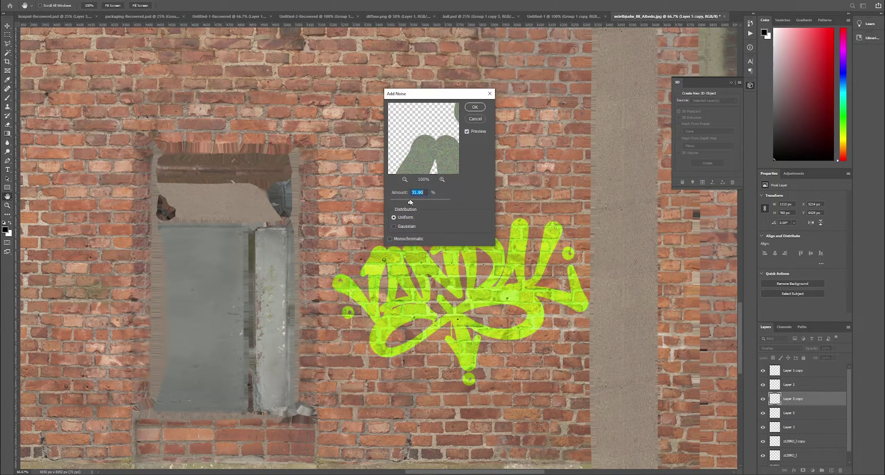
click(475, 107)
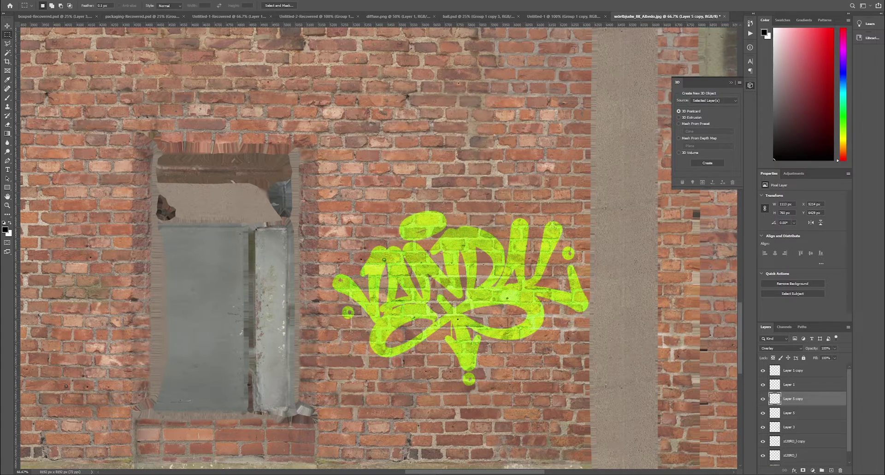
- Add 31.9% uniform noise to the original green Vandal layer beneath its copy
click(801, 416)
click(96, 1)
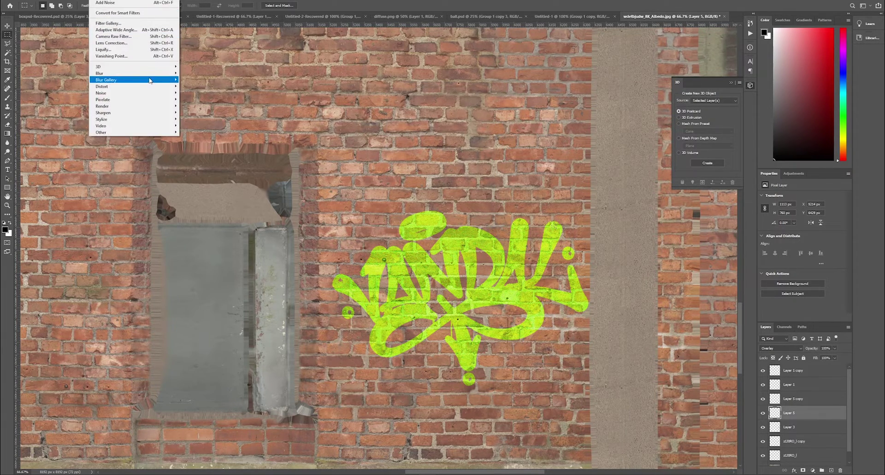
mouse_move(154, 93)
click(197, 92)
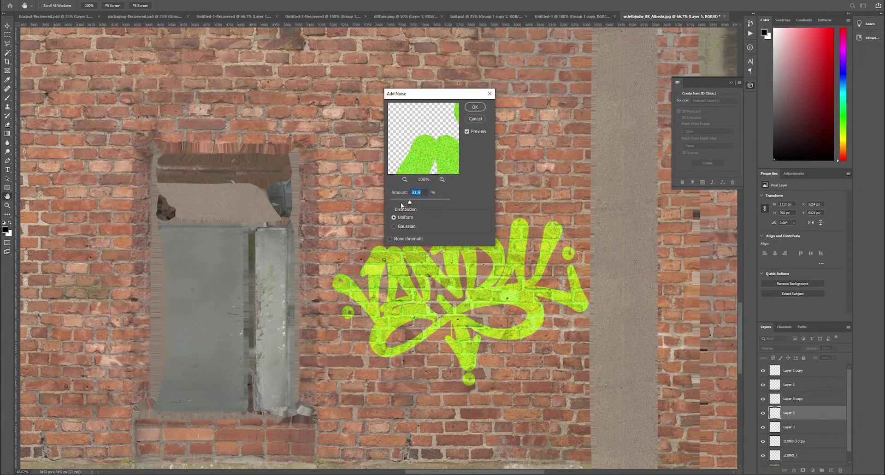
click(474, 107)
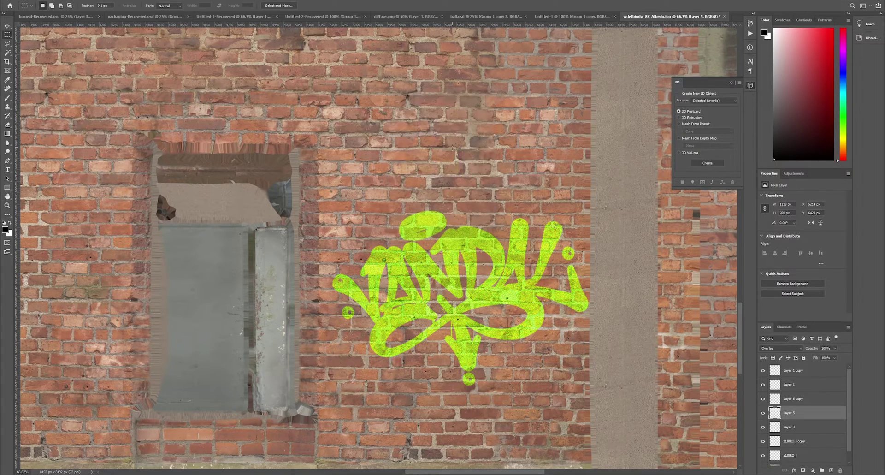
- Save the graffiti texture as a separate file named wdetbjudw_8K_Albedograff2 in the building's Megascans folder
alt+scroll(460, 298, down, 4)
alt+scroll(461, 277, down, 1)
alt+scroll(478, 284, up, 1)
alt+scroll(522, 310, down, 1)
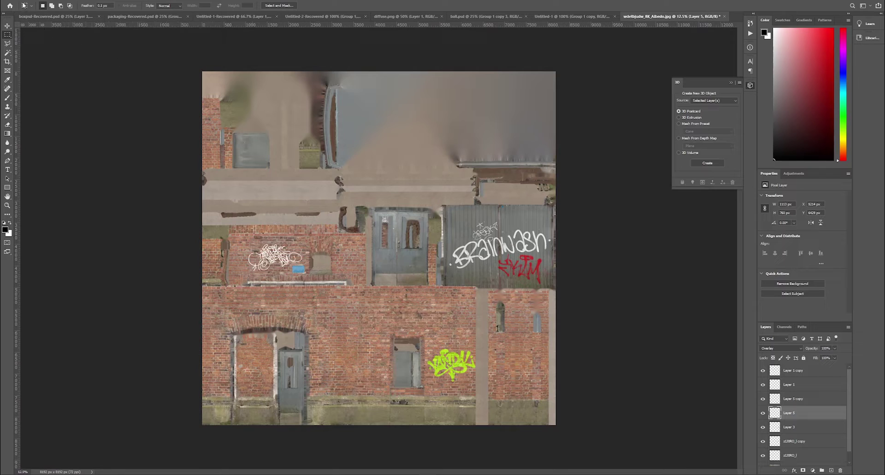
key(alt+f)
mouse_move(72, 96)
click(111, 95)
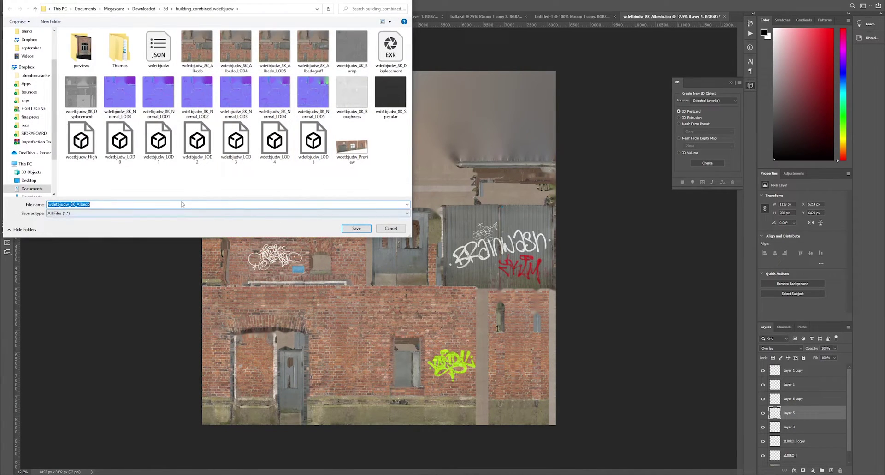
click(174, 206)
text(graff2)
key(Return)
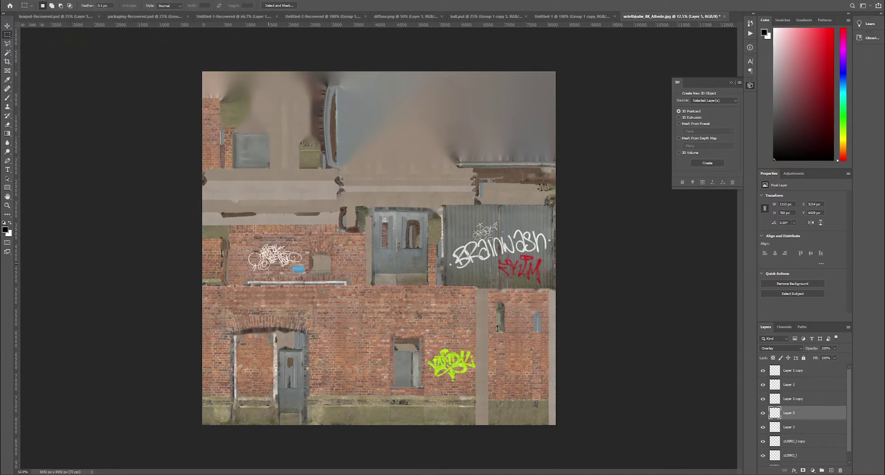
- Switch to Cinema 4D and select the Albedo image node in the first building material's Octane node graph
mouse_move(615, 474)
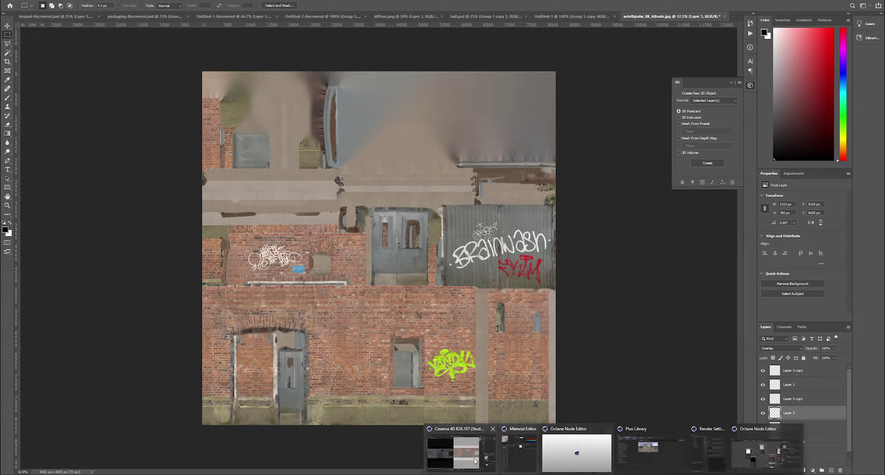
click(480, 459)
scroll(225, 279, up, 4)
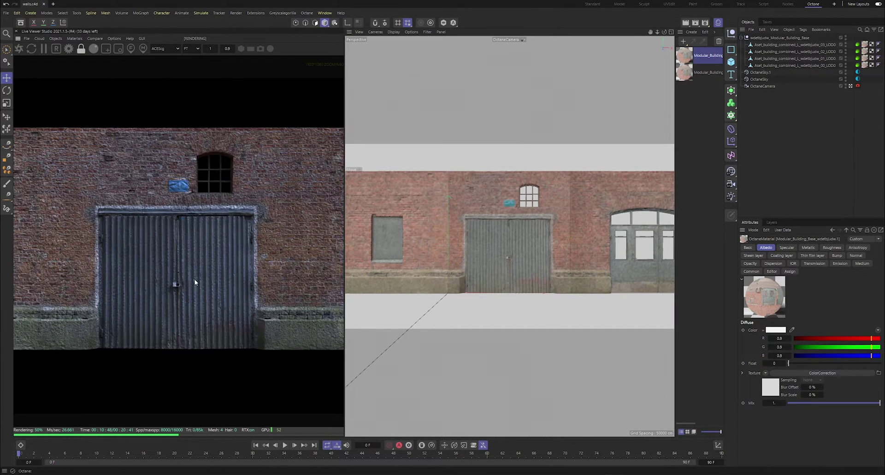
scroll(195, 280, down, 3)
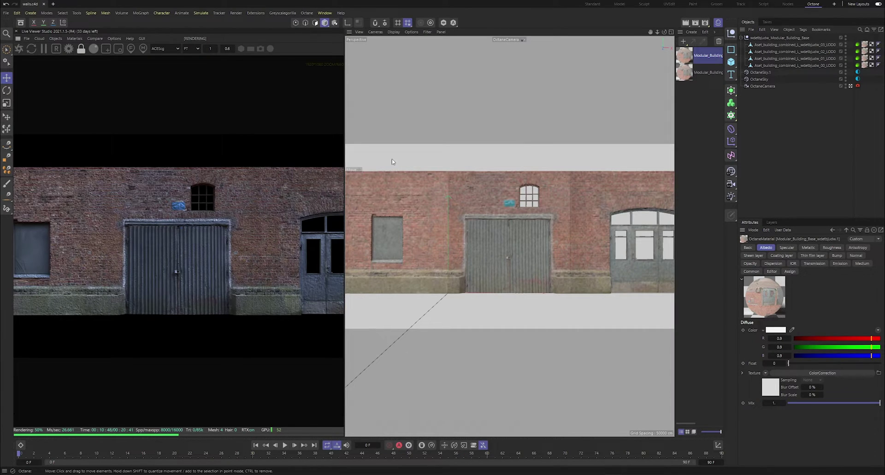
double_click(684, 56)
click(676, 142)
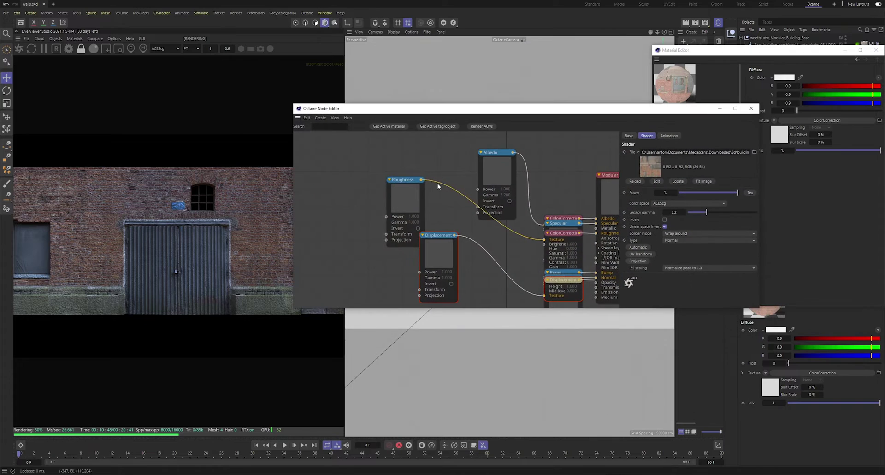
drag(502, 173, 483, 173)
middle_drag(526, 164, 500, 182)
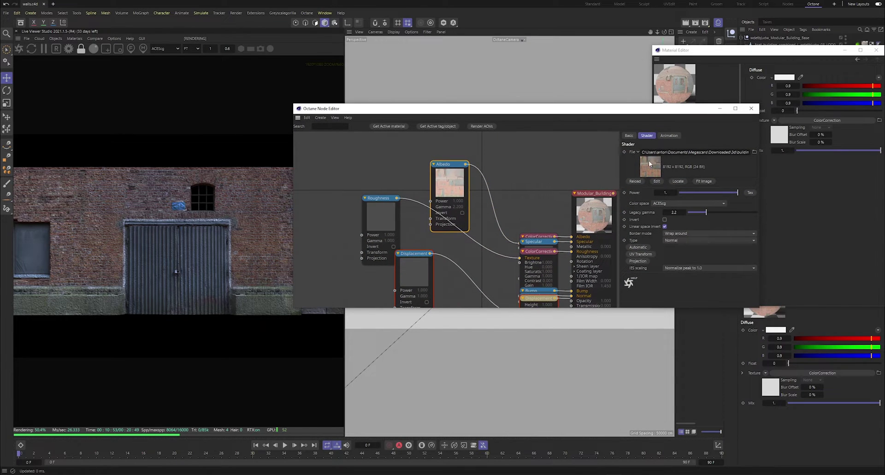
- Load wdetbjudw_8K_Albedograff2.png into the Albedo node, copying it to the project location, and put the editor windows away
click(754, 152)
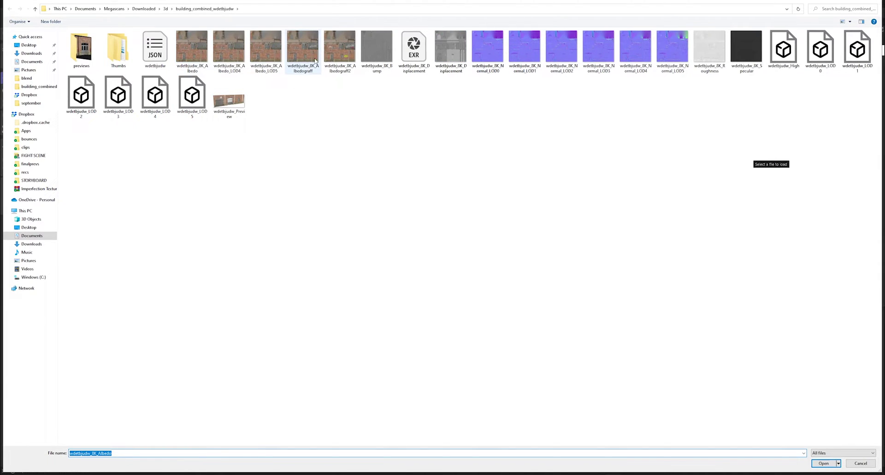
click(334, 55)
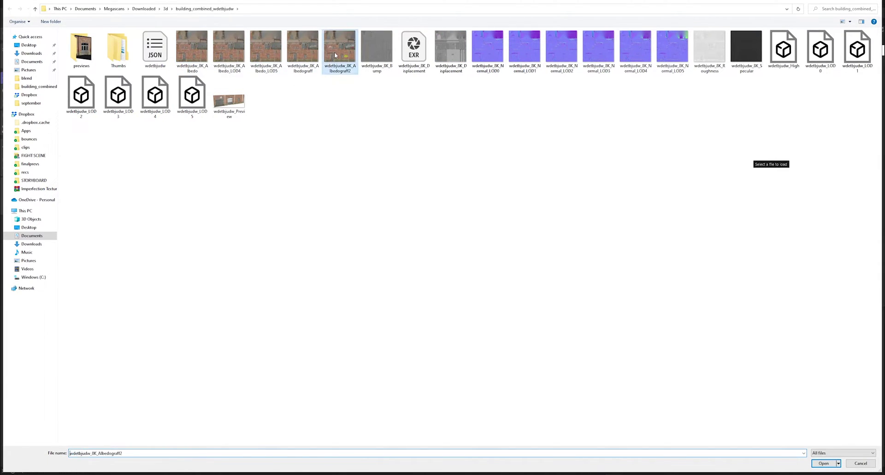
click(820, 463)
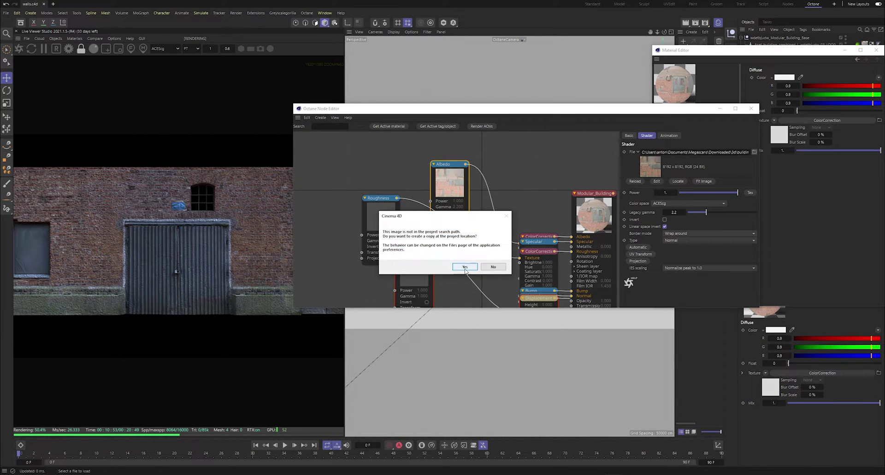
click(465, 267)
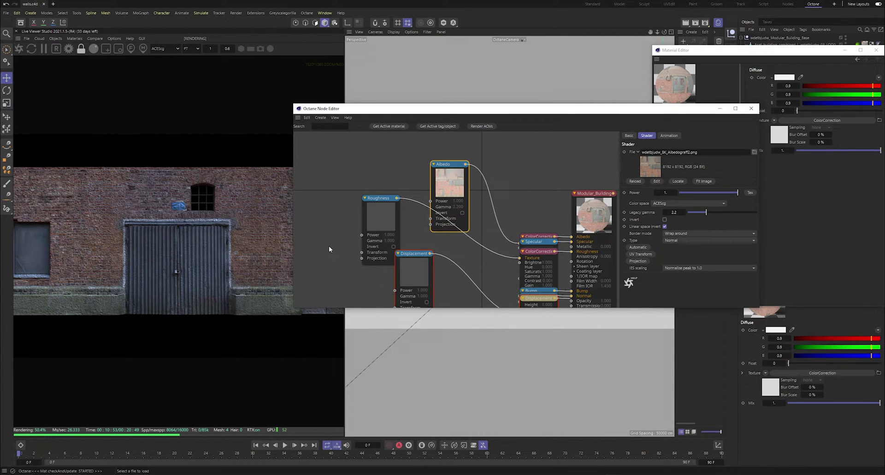
mouse_move(323, 248)
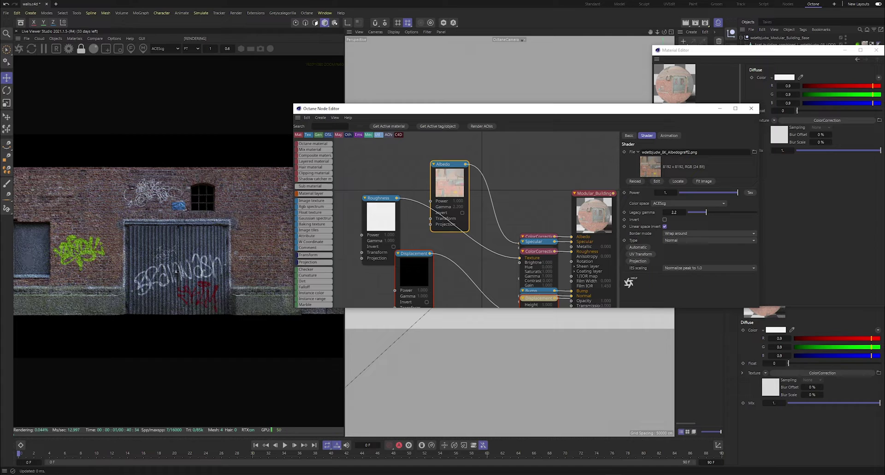
click(718, 109)
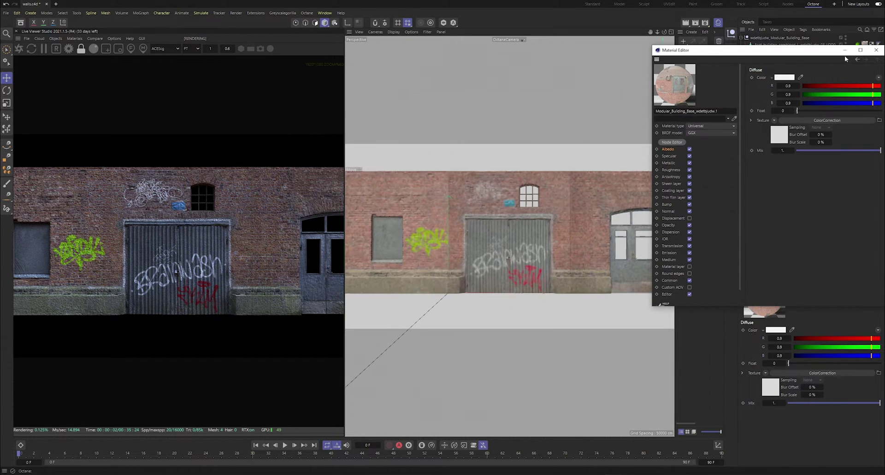
click(844, 52)
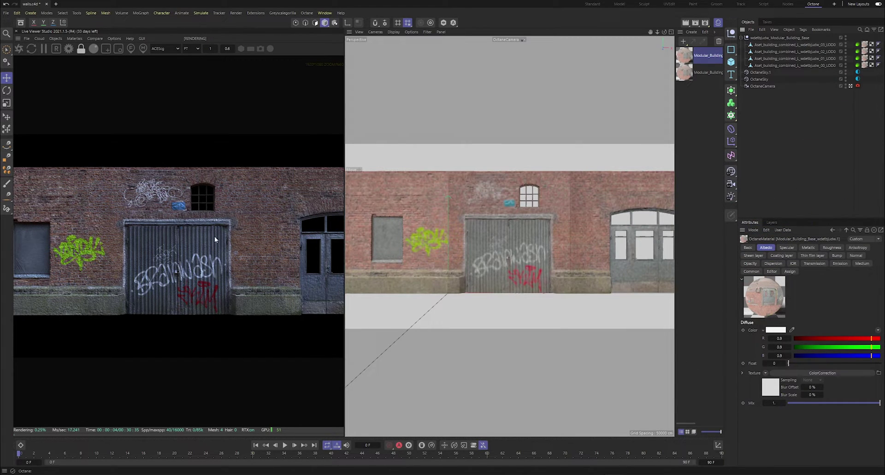
- Examine the graffiti on the corrugated door and the green Vandal tag on the bricks in the live render
scroll(189, 298, up, 8)
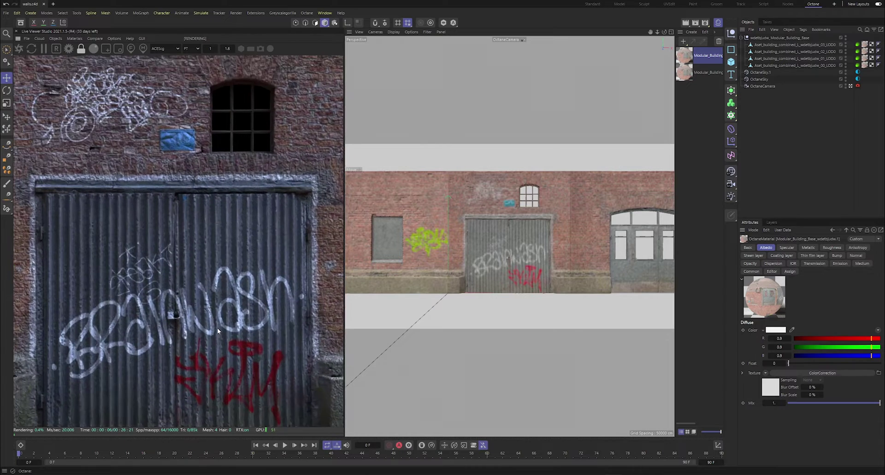
middle_drag(258, 282, 343, 413)
middle_drag(219, 282, 225, 328)
scroll(232, 315, down, 5)
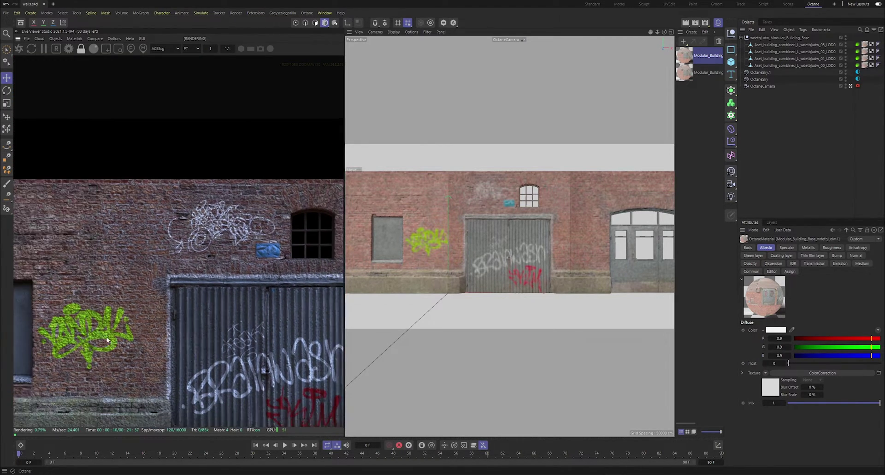
scroll(103, 289, up, 4)
middle_drag(103, 289, 213, 250)
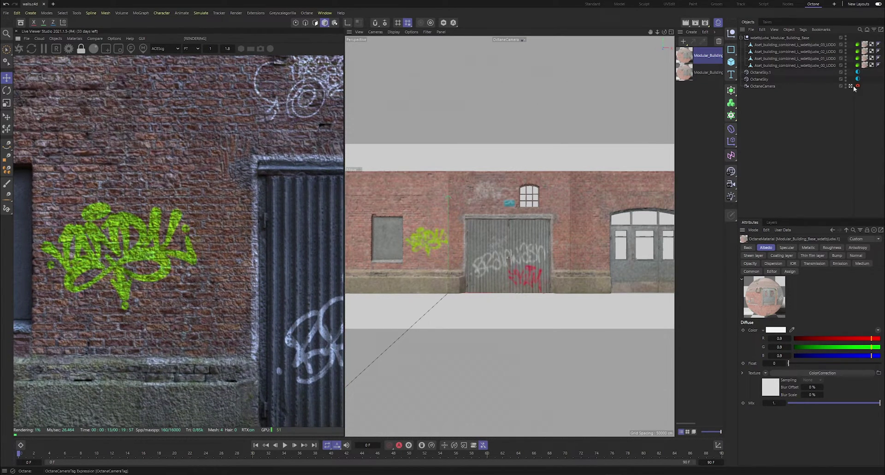
double_click(689, 53)
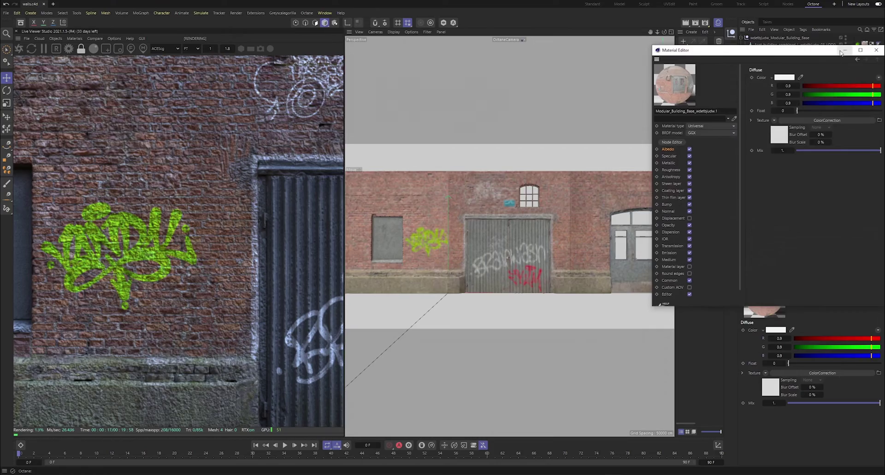
click(876, 51)
- Leave the OctaneCamera view and inspect the corrugated door's graffiti from a low, angled viewpoint
click(850, 86)
click(851, 86)
drag(658, 32, 672, 31)
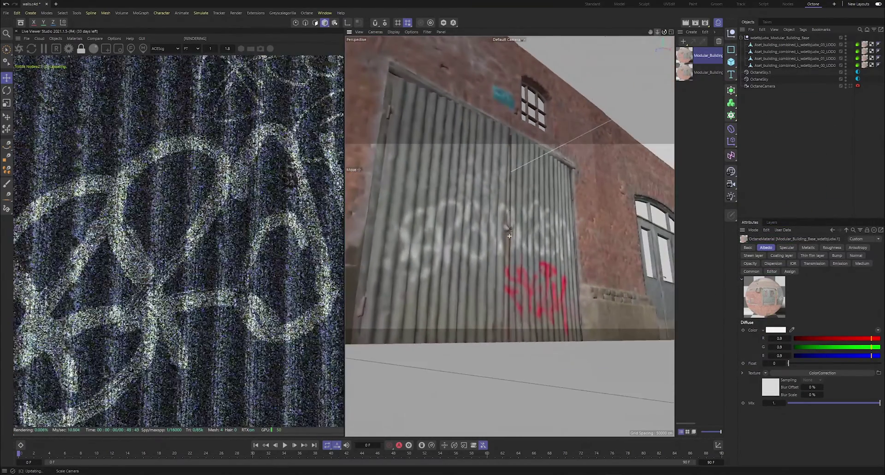
scroll(248, 241, down, 6)
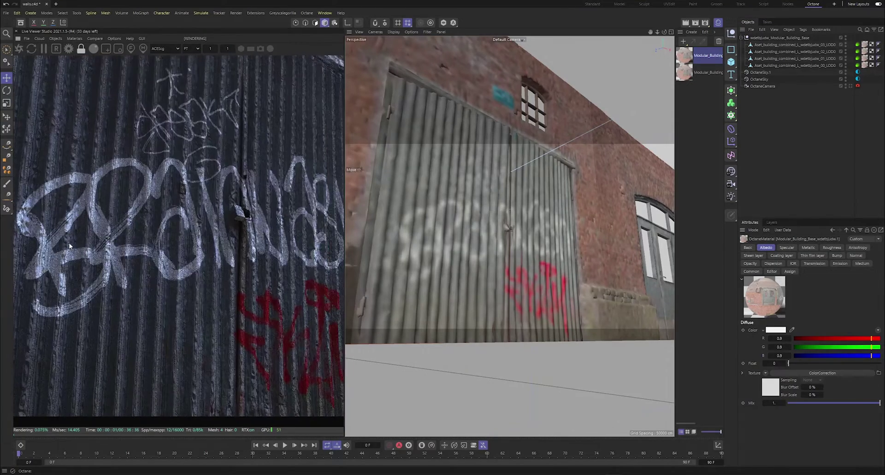
scroll(244, 246, up, 5)
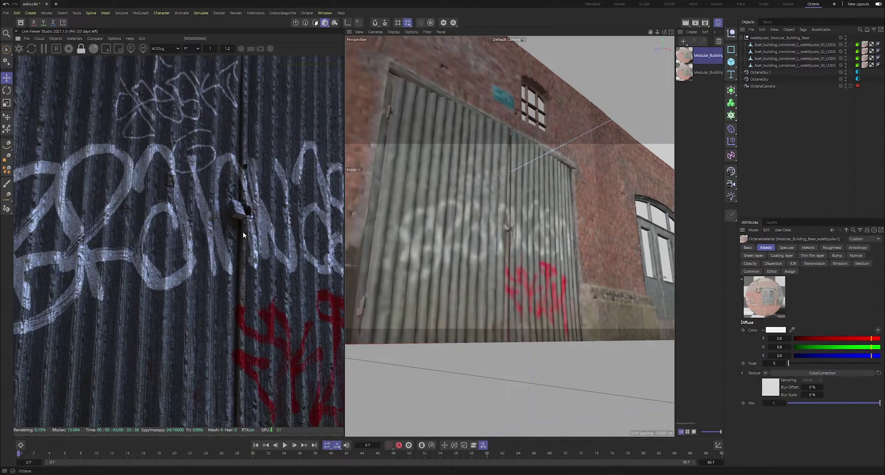
double_click(682, 60)
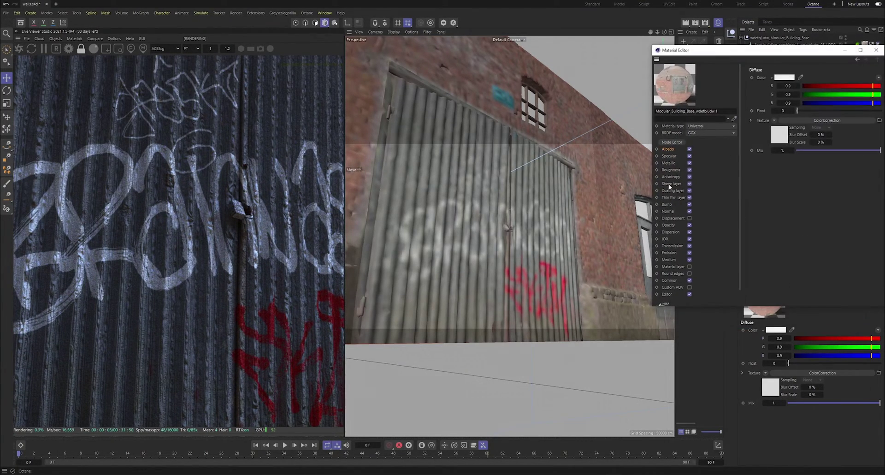
click(676, 143)
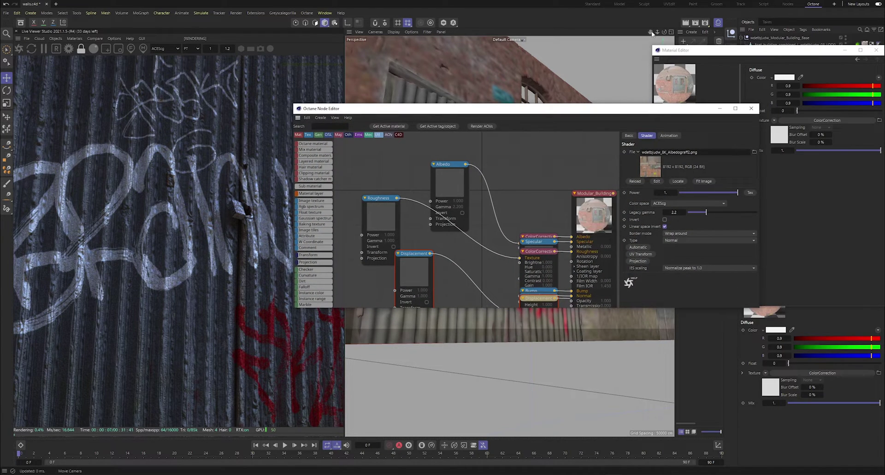
click(875, 50)
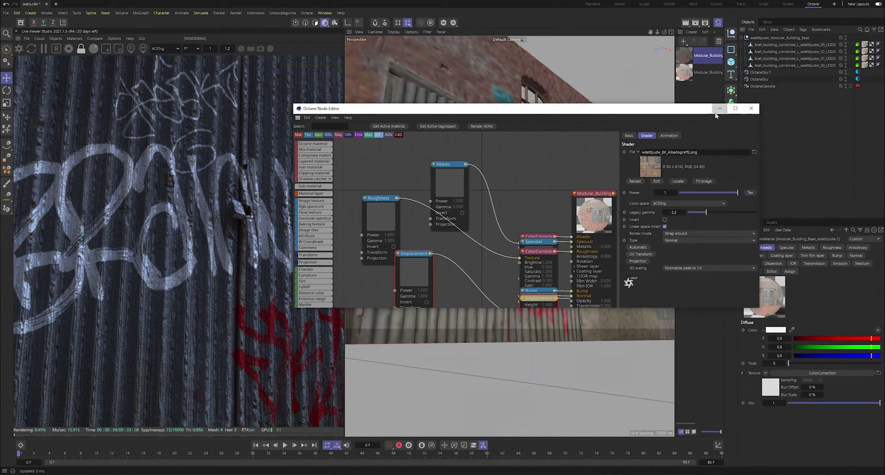
click(751, 108)
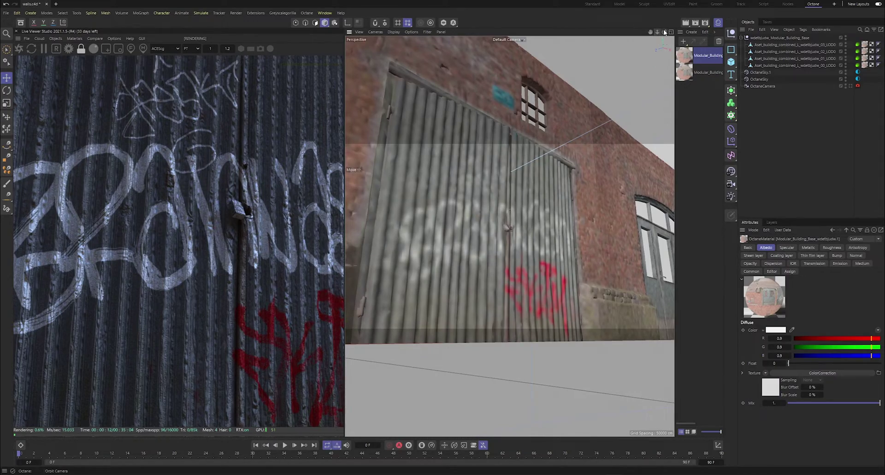
- Spread out the Displacement and Normal nodes in the building material's Octane node graph and select the material node
drag(664, 32, 655, 34)
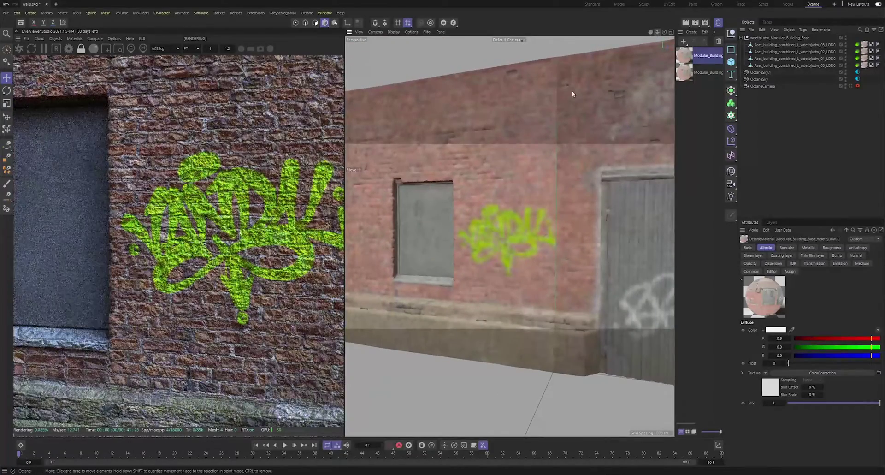
scroll(225, 234, up, 5)
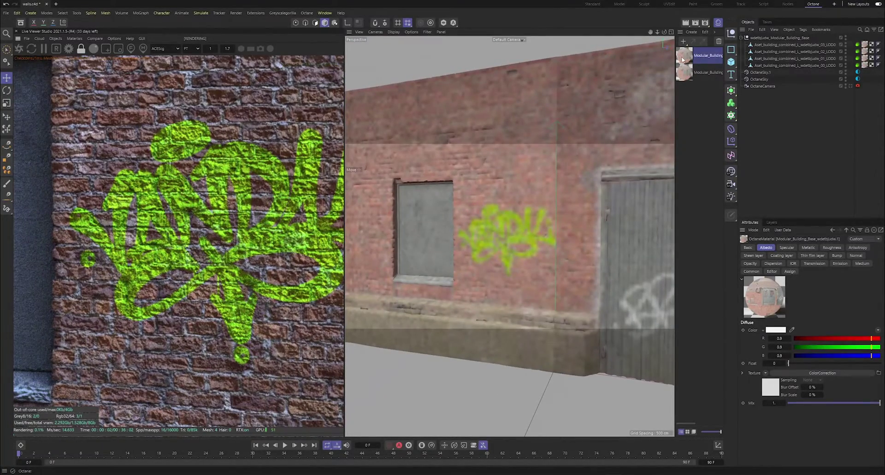
double_click(684, 56)
click(672, 142)
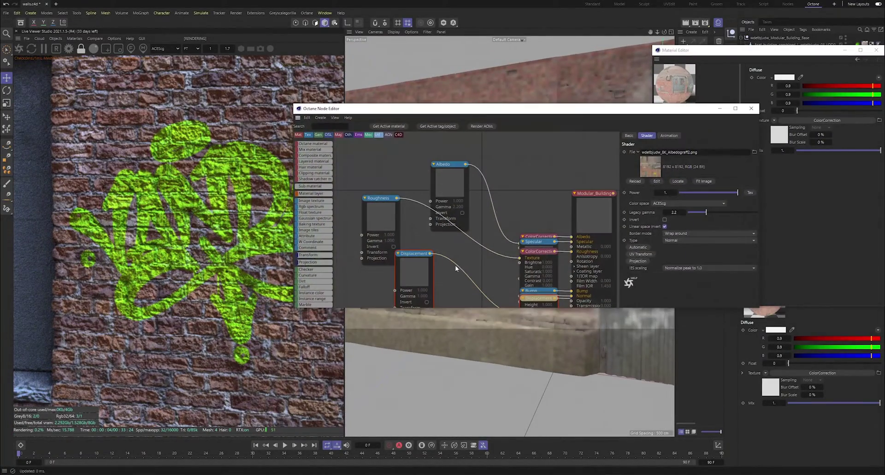
middle_drag(532, 217, 544, 188)
drag(417, 187, 412, 219)
drag(543, 232, 479, 280)
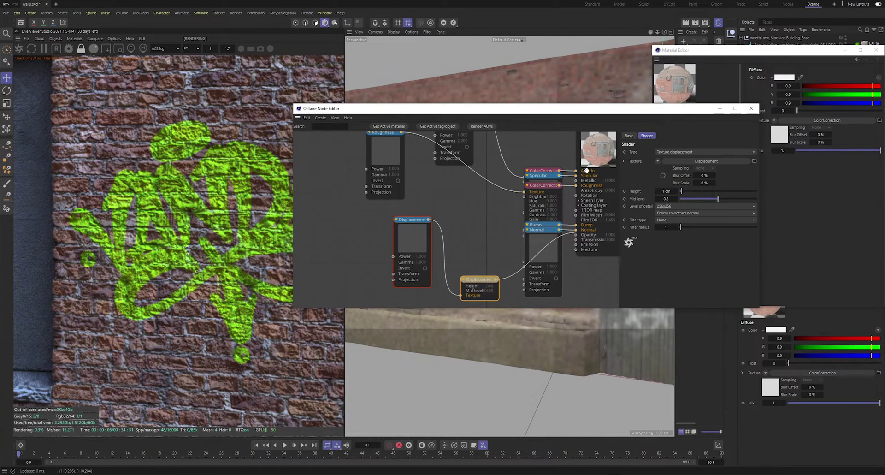
drag(544, 255, 597, 188)
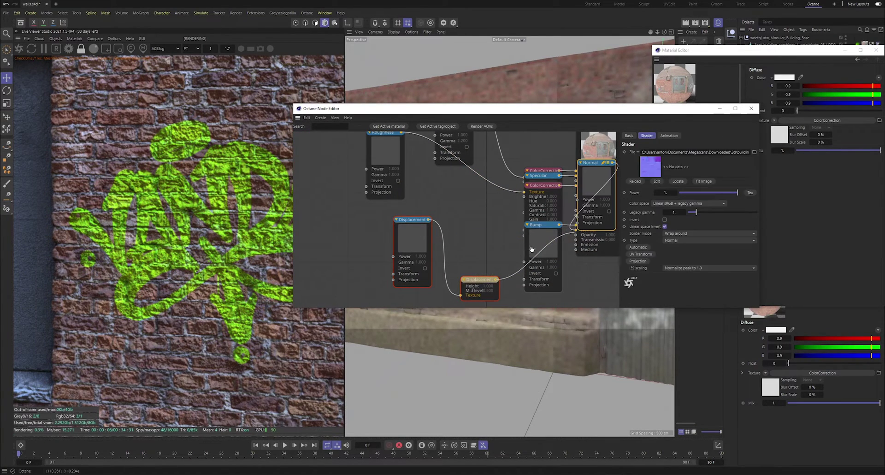
click(598, 151)
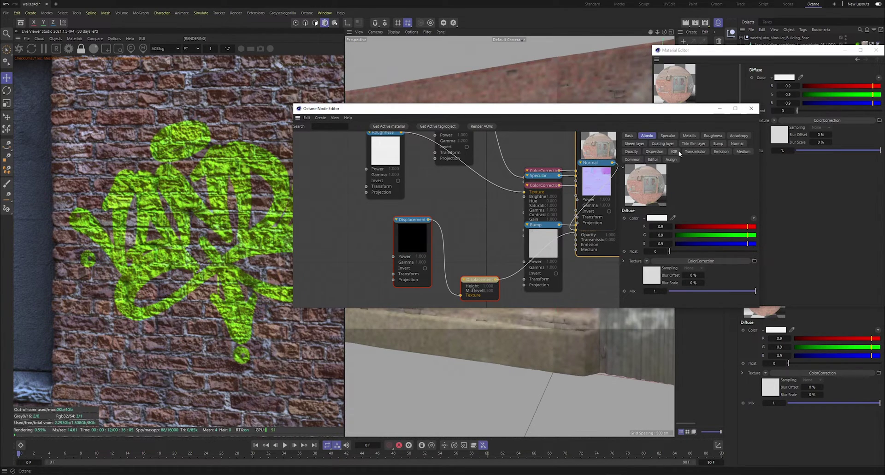
- Separate the overlapping ColorCorrection, Normal and Bump nodes and connect the Bump texture to the building material's Bump input
drag(539, 187, 463, 213)
drag(590, 162, 400, 201)
drag(576, 230, 542, 237)
drag(423, 201, 512, 248)
drag(562, 231, 575, 224)
drag(495, 246, 505, 214)
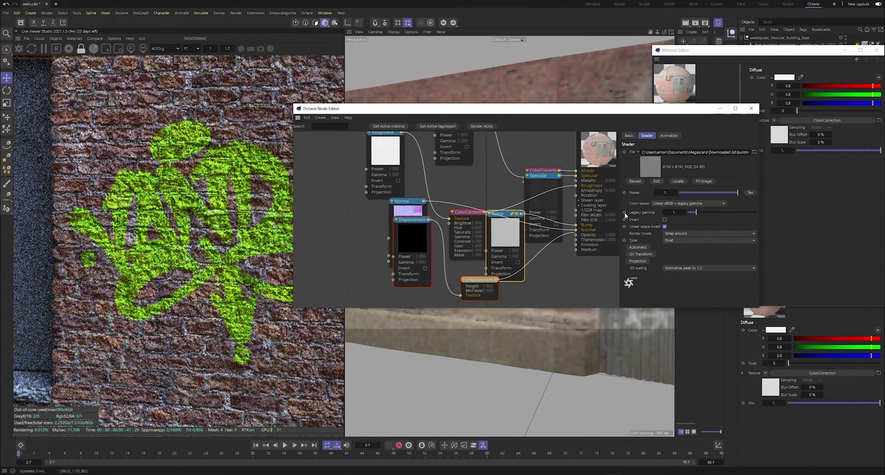
- Set the Bump texture's power to 0.1
click(661, 192)
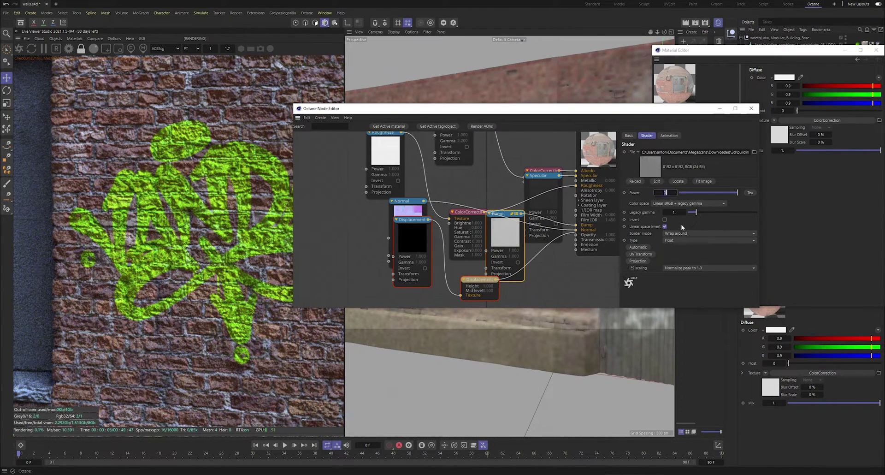
text(0.1)
key(Return)
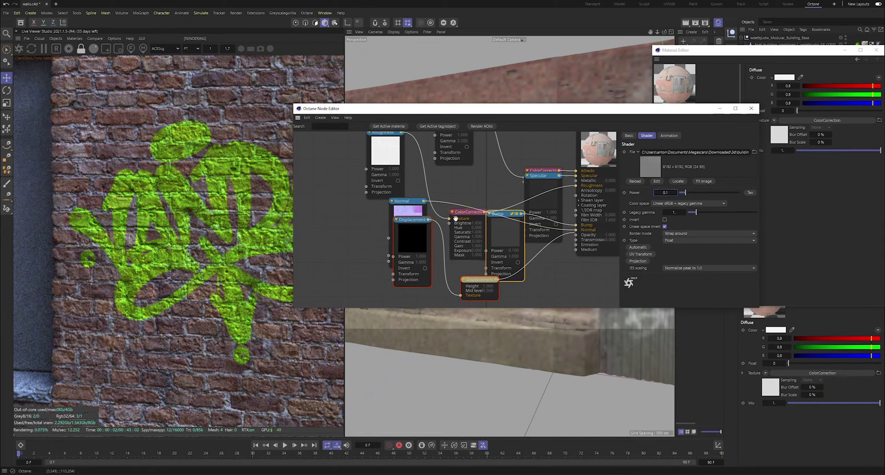
- Put away the node editor and material editor windows and return the viewport to the OctaneCamera view
drag(704, 109, 624, 172)
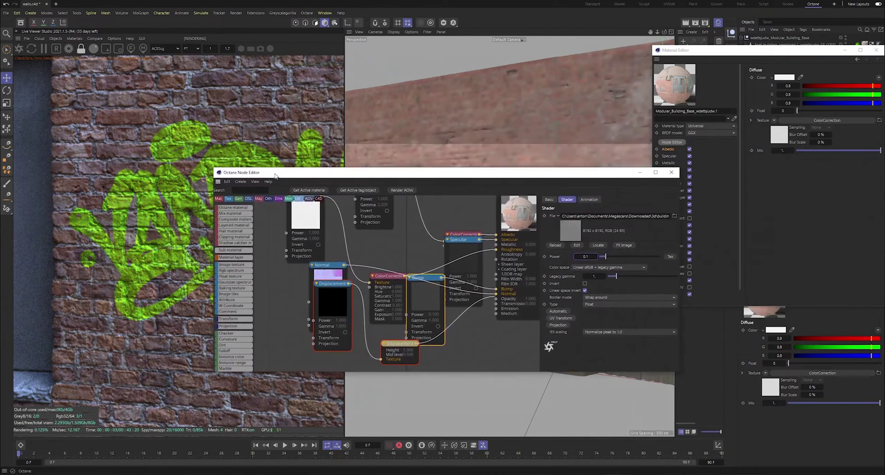
click(640, 172)
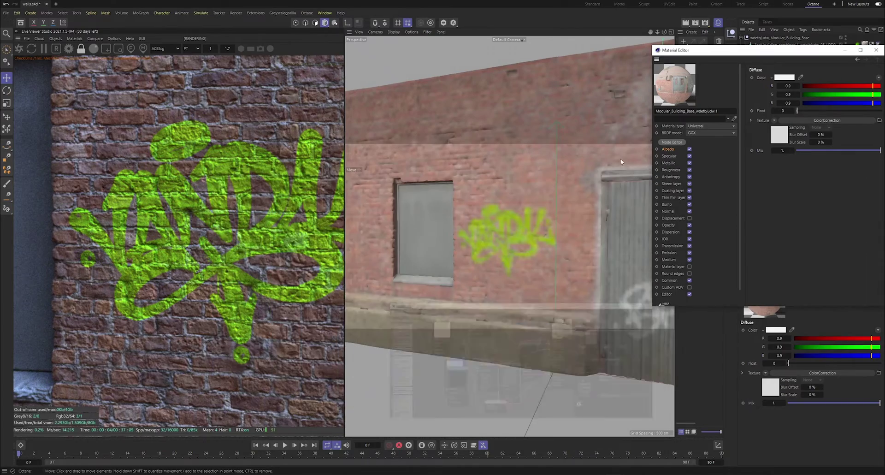
click(845, 50)
click(851, 86)
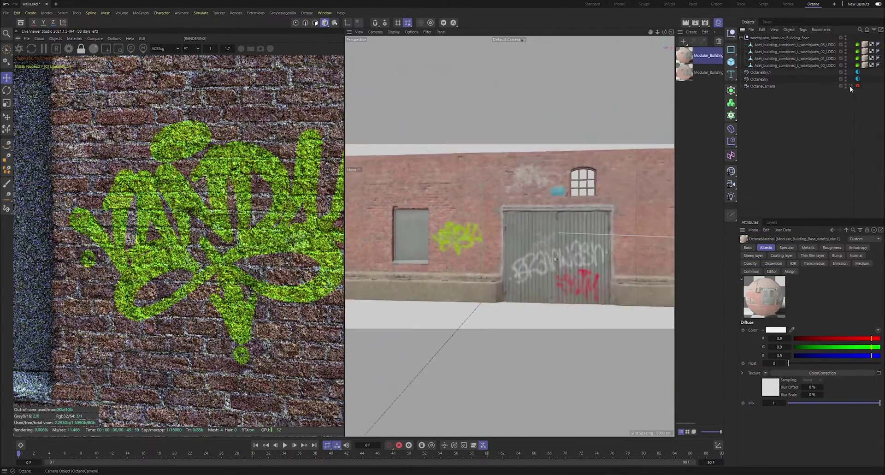
- Examine the facade's green wall tag and the white and red door graffiti in the live render, up close and as a whole
scroll(192, 192, down, 5)
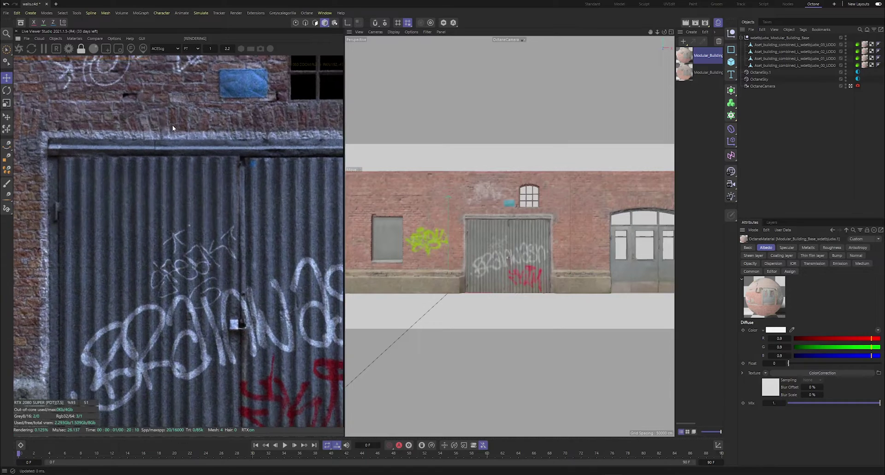
scroll(141, 259, down, 1)
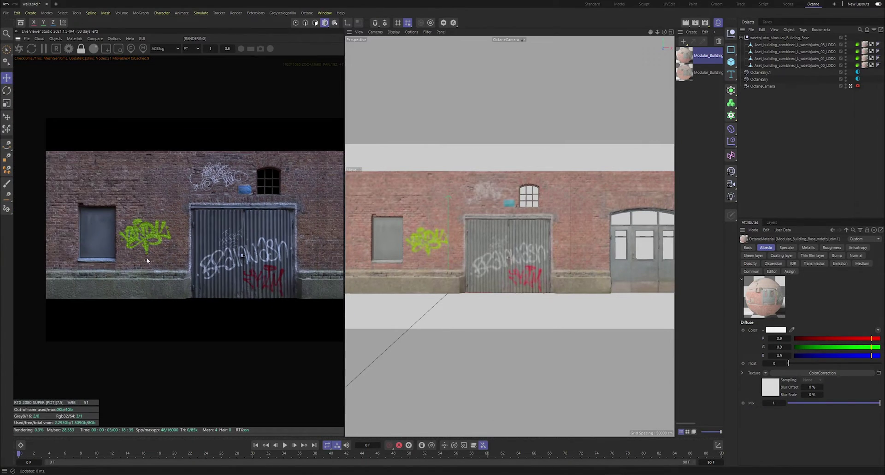
scroll(243, 269, up, 4)
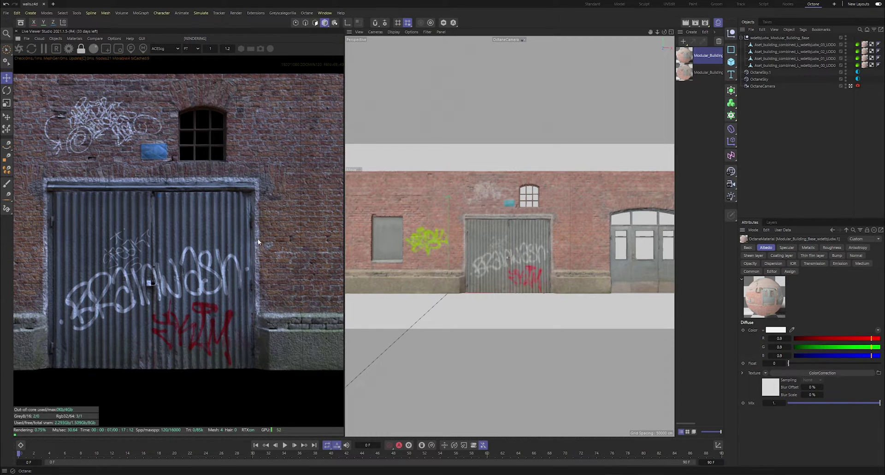
scroll(221, 248, down, 3)
scroll(220, 245, down, 3)
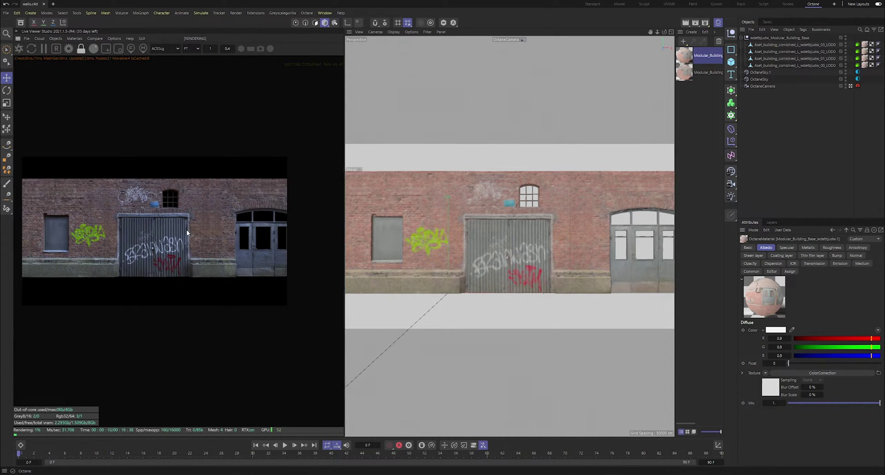
scroll(232, 245, up, 1)
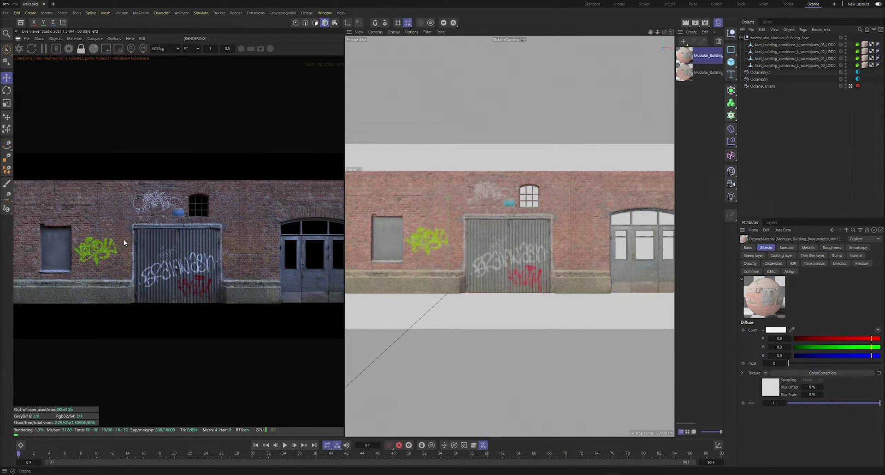
scroll(183, 257, up, 3)
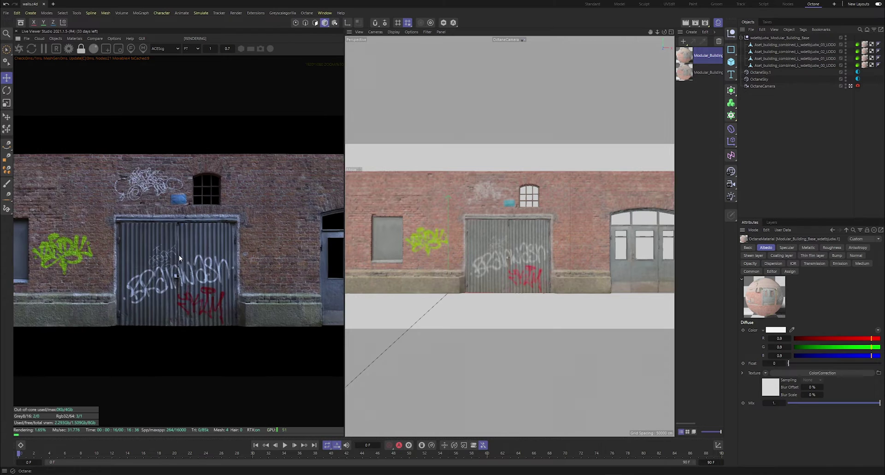
middle_drag(168, 258, 228, 257)
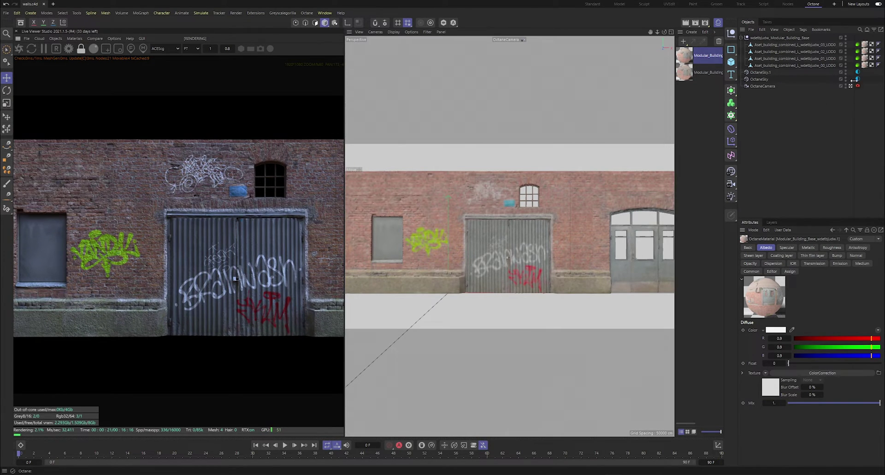
- Rotate the lower OctaneSky's environment texture to a RotX of about -0.24 to relight the facade
click(857, 78)
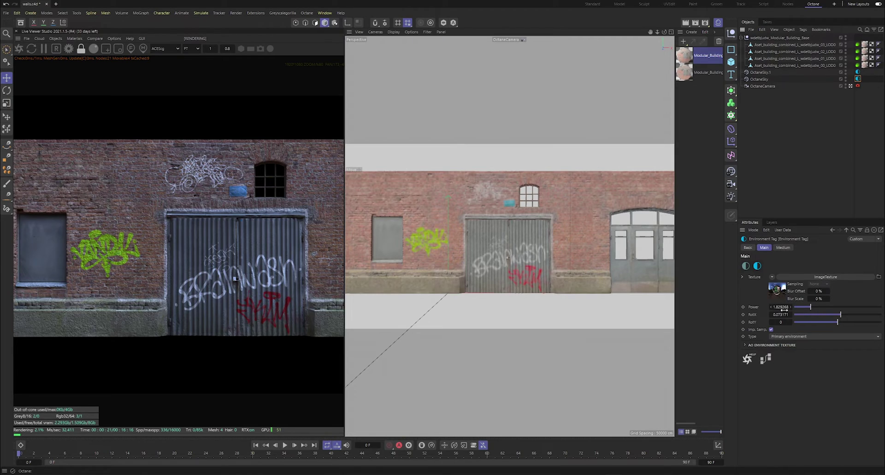
drag(837, 316, 826, 316)
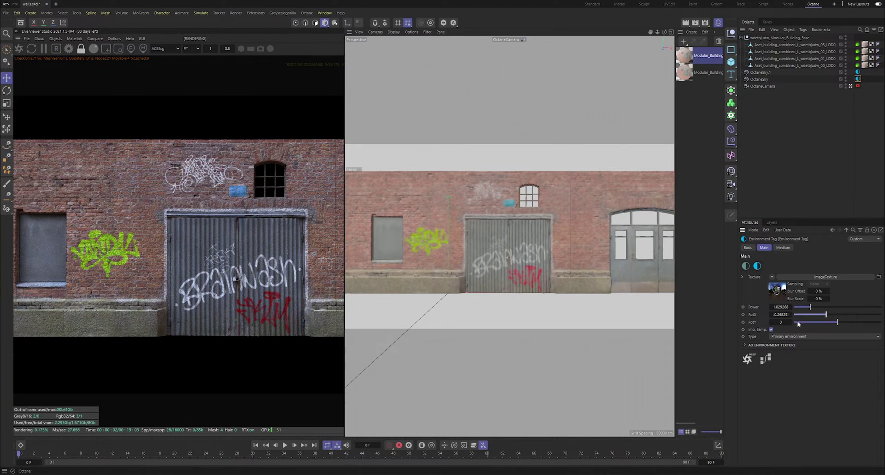
mouse_move(825, 316)
mouse_down()
mouse_move(818, 316)
mouse_move(840, 319)
mouse_move(827, 315)
mouse_up()
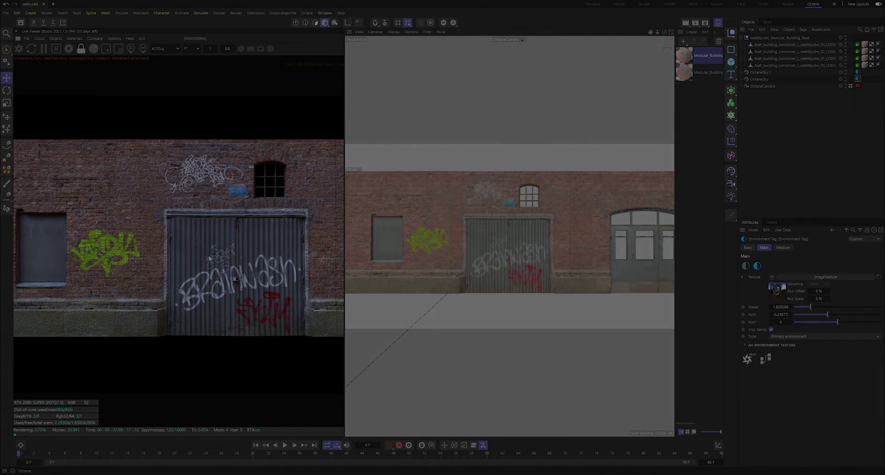
scroll(184, 251, up, 3)
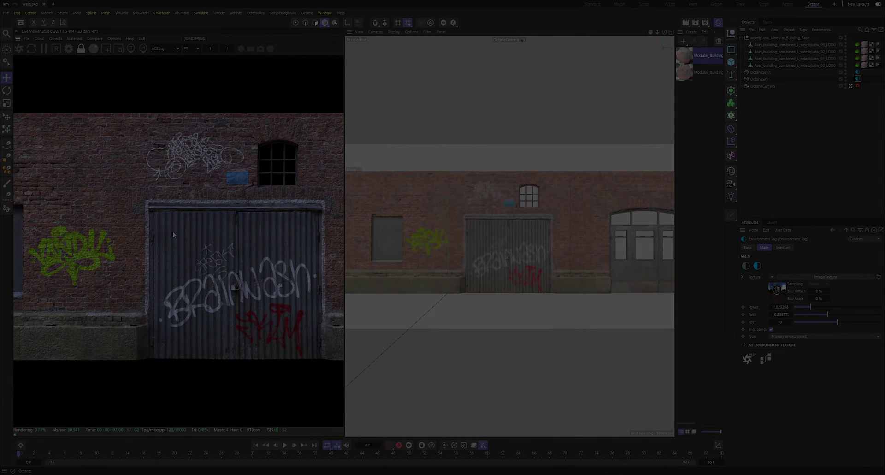